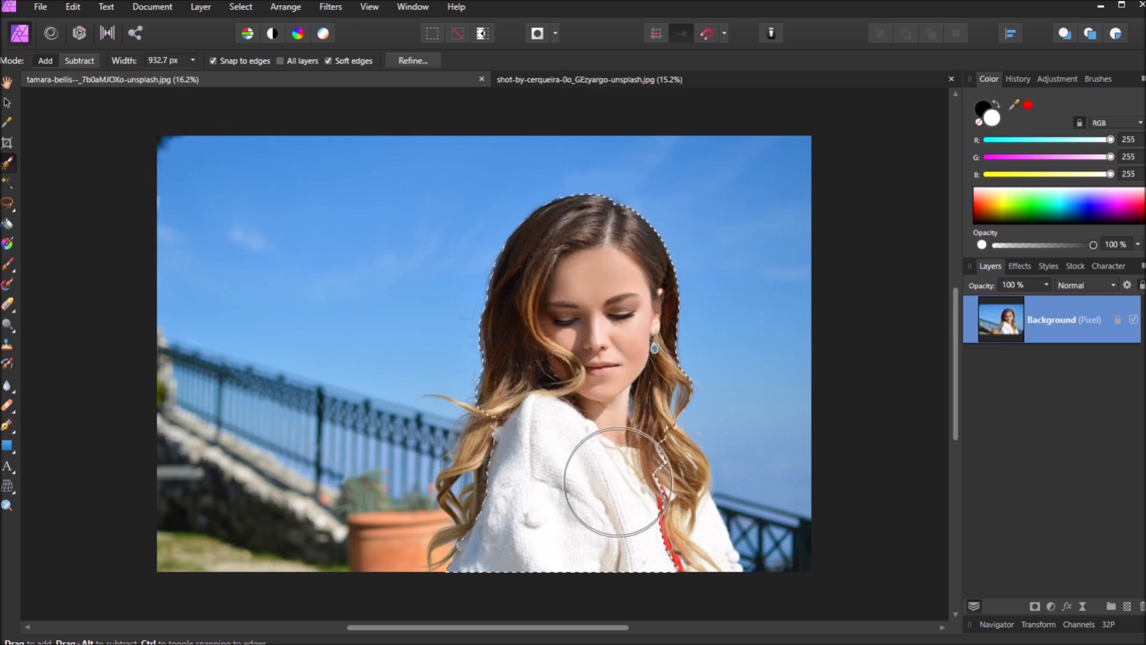
- Add the sweater and remaining lower hair to the selection, set the brush width to 861 px, and remove the stray sky area above the head
left_click_drag(604, 512, 577, 452)
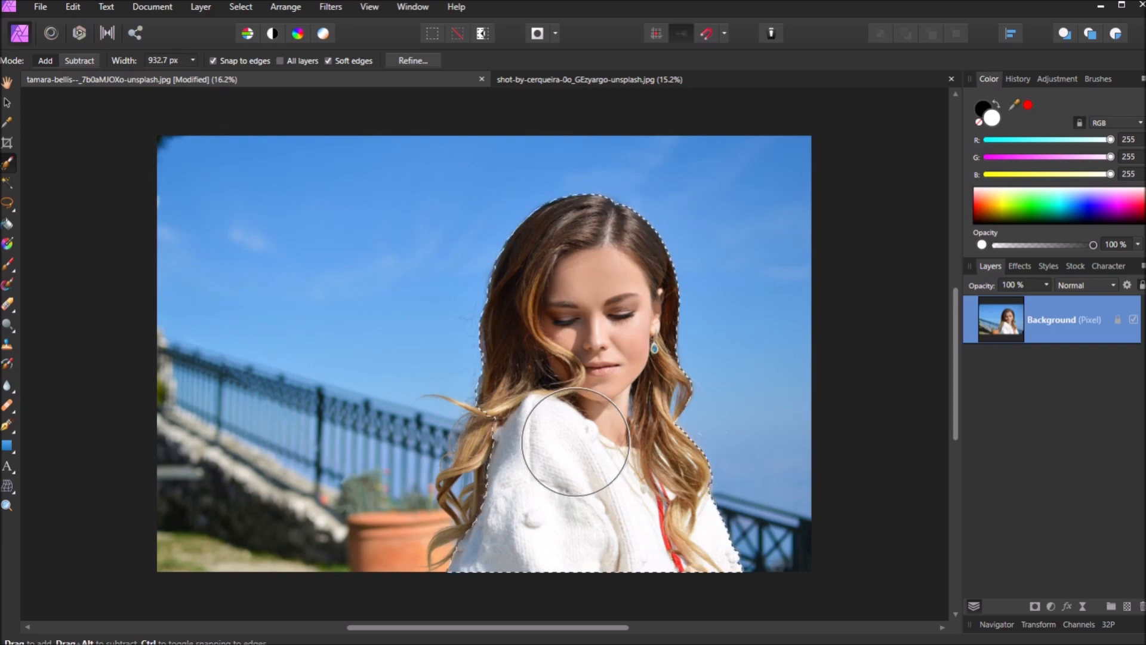
left_click(192, 61)
left_click_drag(191, 76, 174, 84)
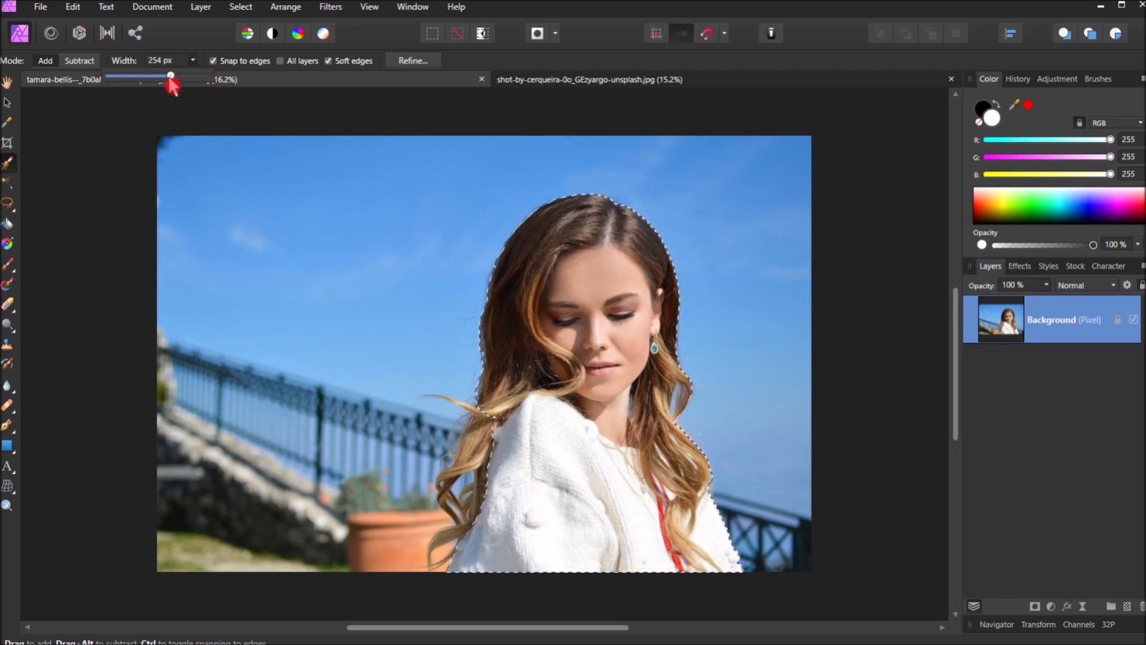
left_click(194, 76)
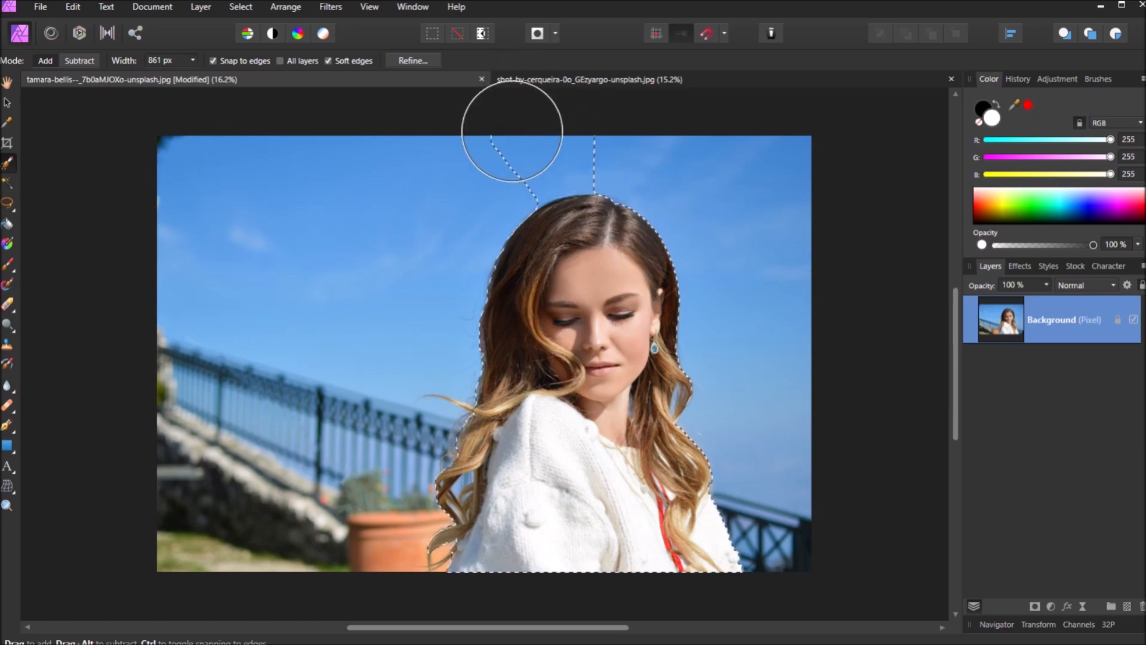
left_click_drag(507, 133, 553, 132)
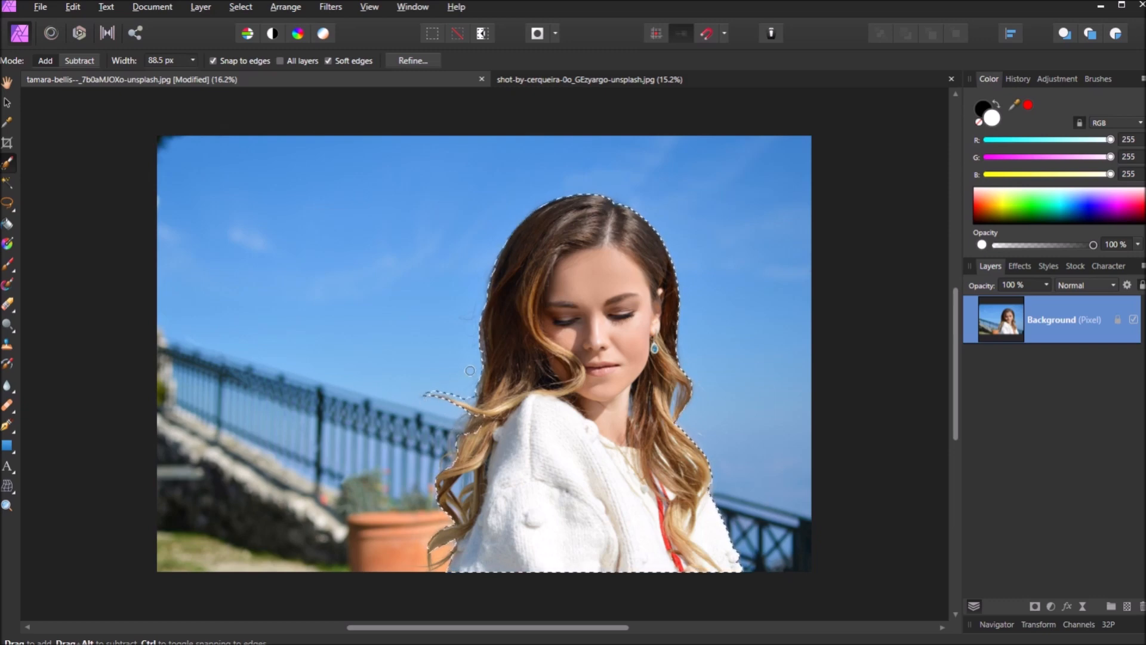
- Add the flyaway strand beside the shoulder to the selection with an 88.5 px brush and subtract the excess sky above it
scroll(452, 389, "up", 6)
mouse_move(486, 384)
left_mouse_down()
mouse_move(483, 341)
mouse_move(439, 297)
mouse_move(389, 313)
left_mouse_up()
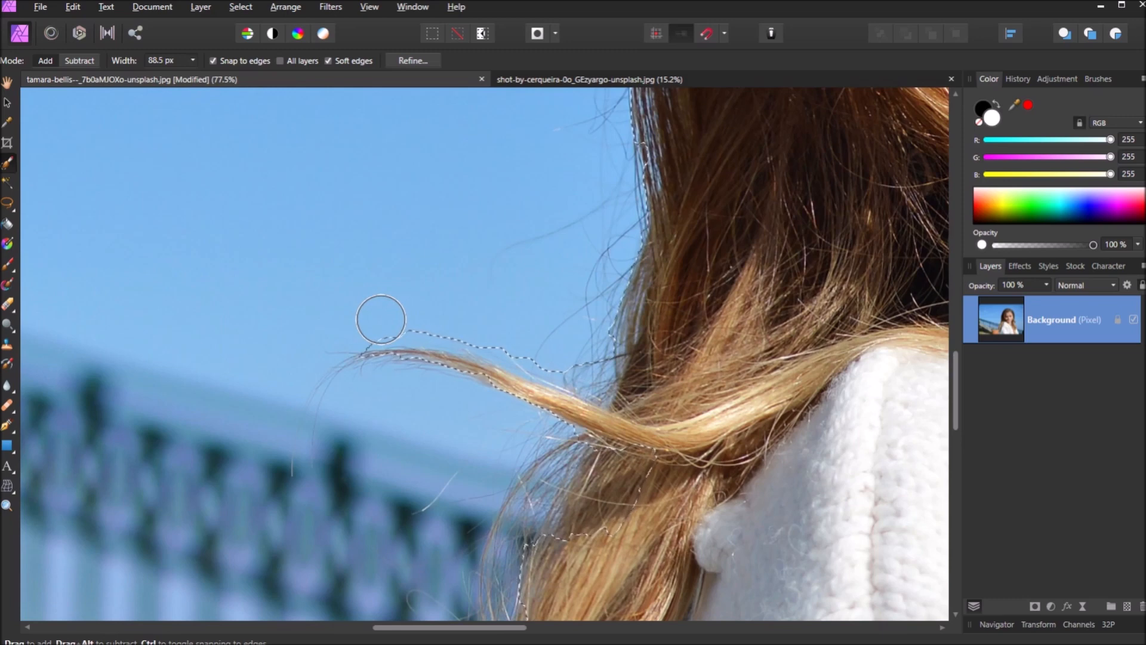
mouse_move(385, 320)
left_mouse_down()
mouse_move(468, 327)
mouse_move(585, 368)
mouse_move(632, 358)
mouse_move(639, 382)
mouse_move(575, 346)
mouse_move(564, 362)
mouse_move(657, 374)
left_mouse_up()
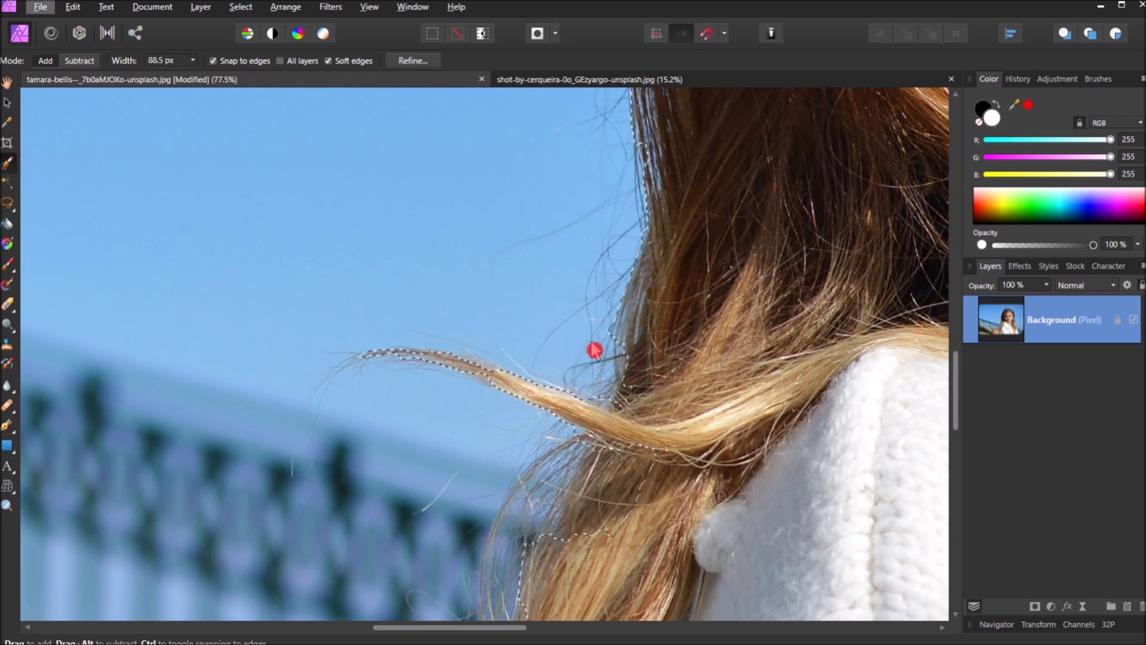
- Open Refine Selection for the woman's selection and move its dialog clear of her
key("ctrl+0")
scroll(610, 375, "up", 3)
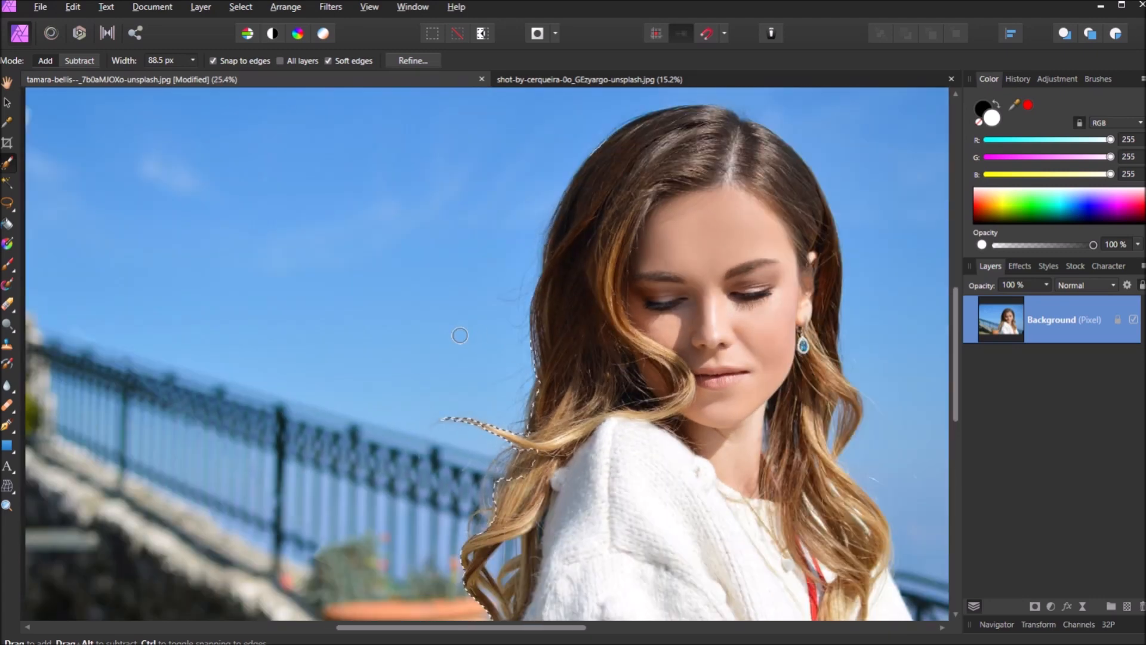
scroll(458, 337, "down", 2)
scroll(461, 448, "down", 1)
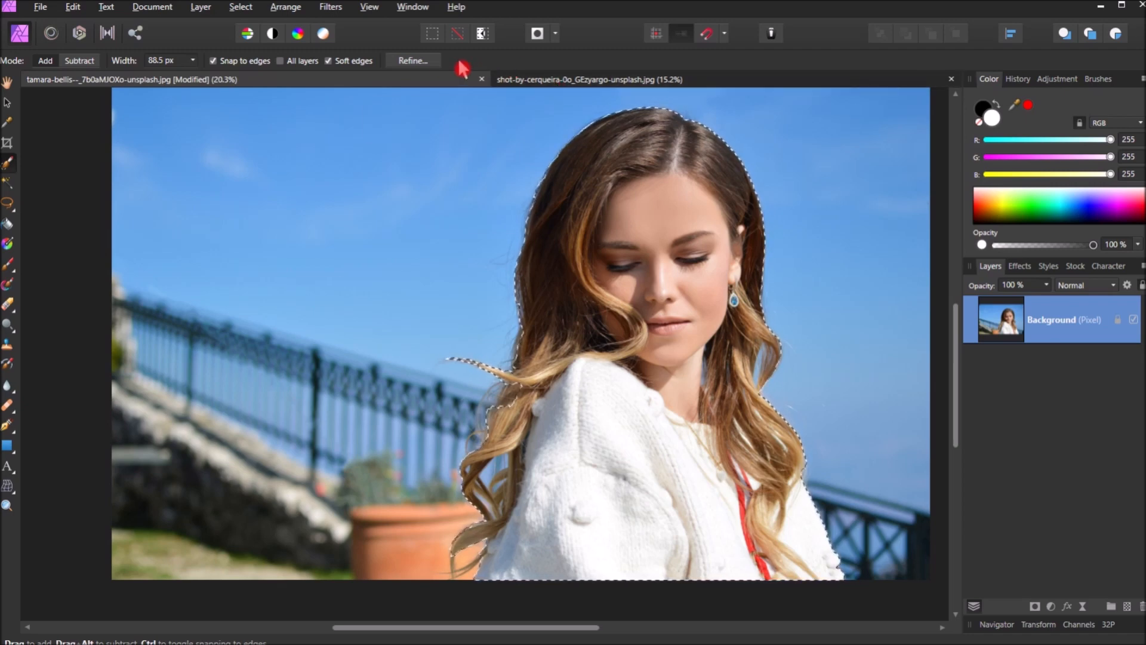
left_click(412, 60)
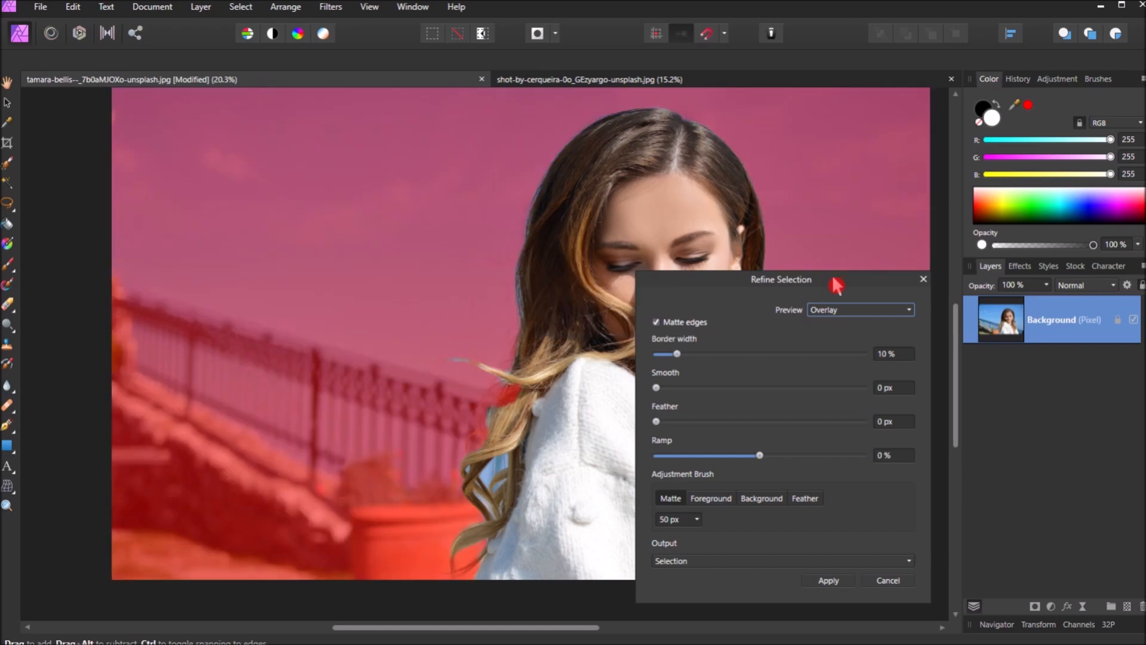
left_click_drag(832, 281, 318, 184)
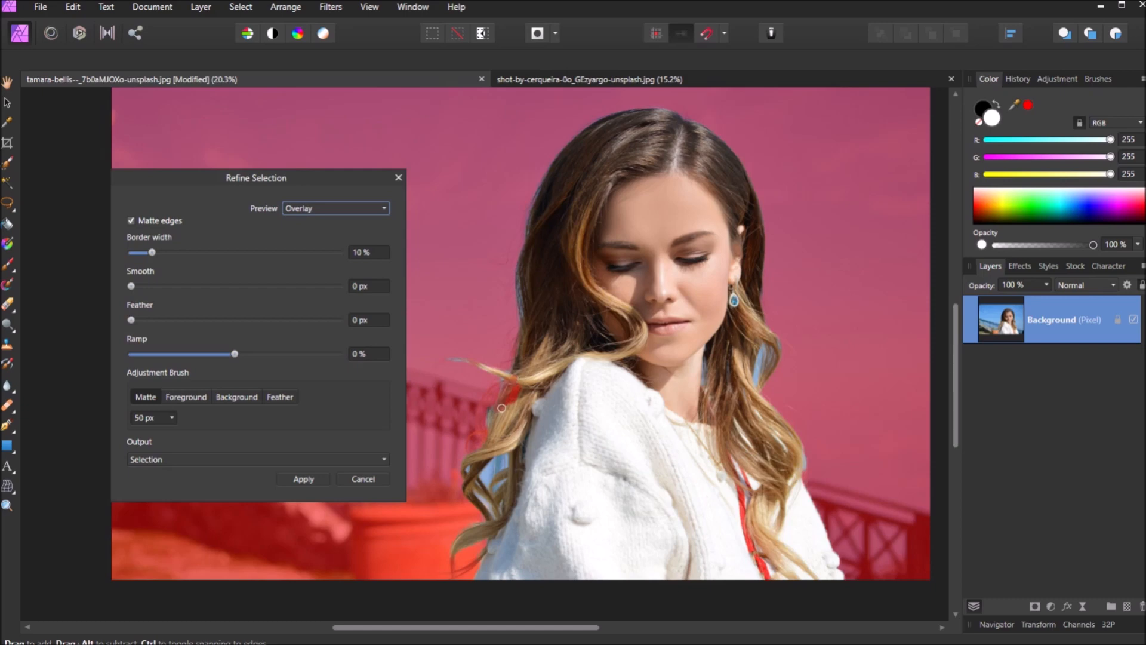
- Refine the gaps in the curls on both sides of the woman with the Matte brush, enlarging it to 116 px
left_click_drag(506, 393, 507, 395)
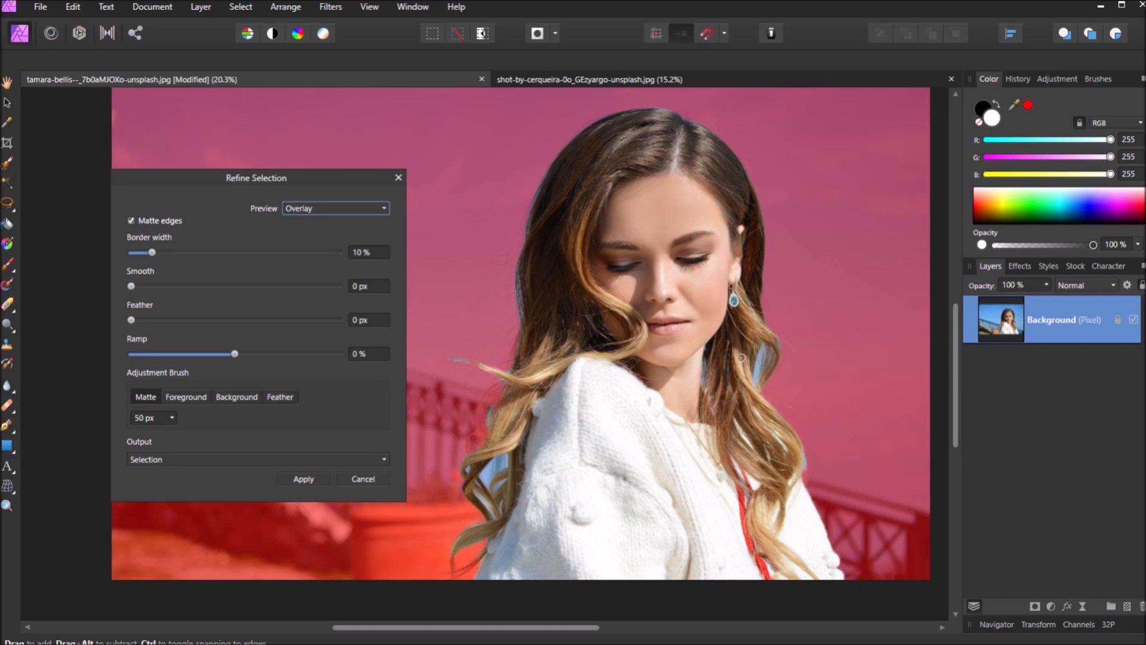
key("bracketright")
key("bracketright")
key("bracketright")
key("bracketright")
left_click_drag(761, 351, 754, 414)
left_click_drag(486, 479, 505, 525)
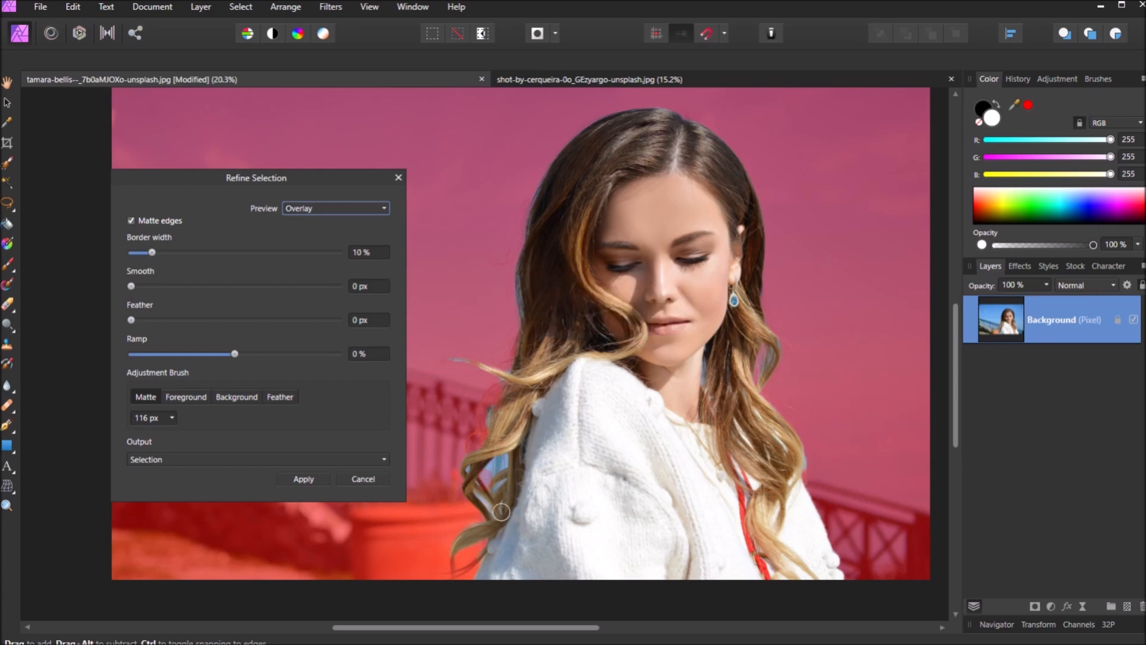
left_click_drag(490, 468, 506, 460)
left_click_drag(486, 481, 509, 549)
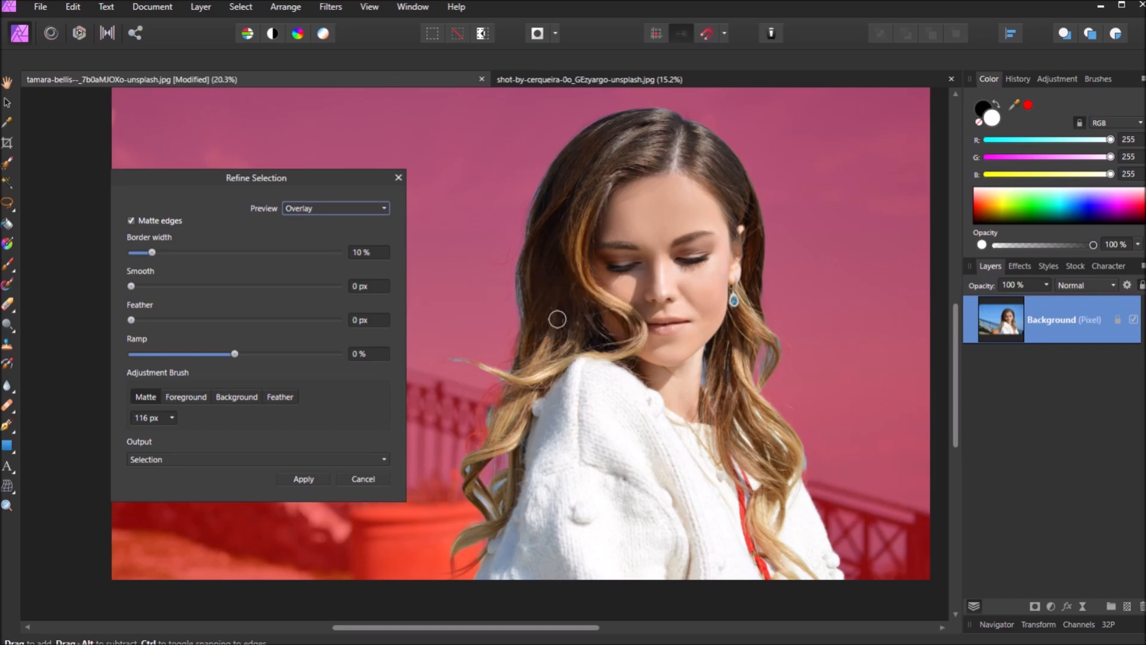
- Matte-brush the hair's left outer edge from cheek height up to the crown with the brush at 133 px
left_click_drag(516, 309, 512, 268)
scroll(571, 206, "up", 2)
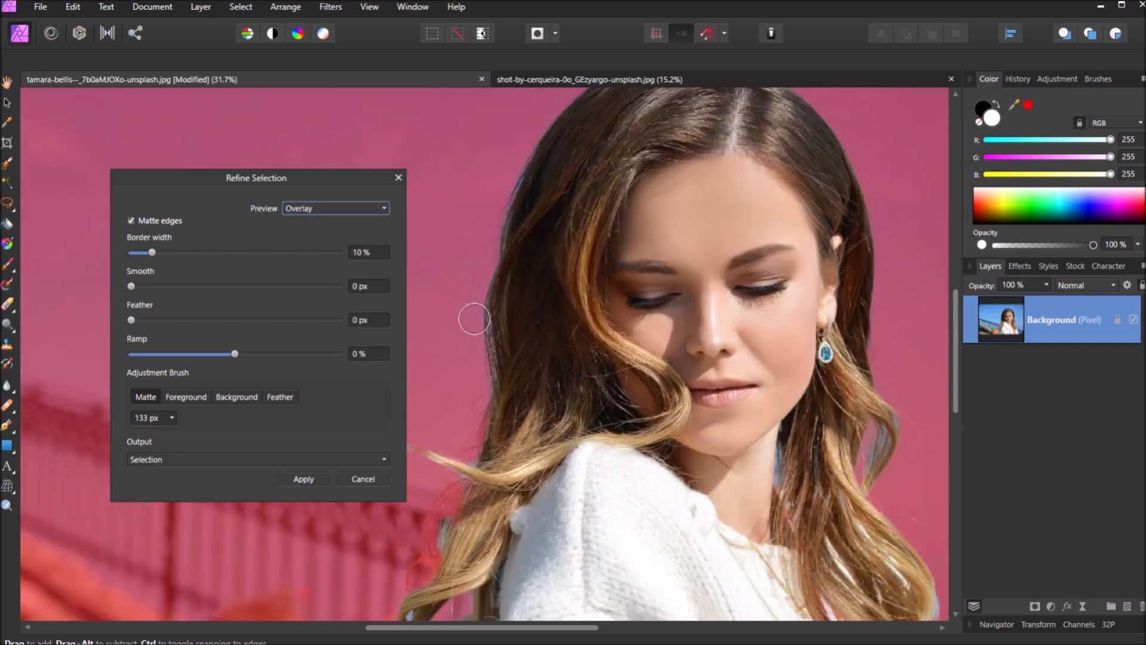
mouse_move(480, 328)
left_mouse_down()
mouse_move(486, 267)
mouse_move(533, 138)
left_mouse_up()
- Reduce the Matte brush to 59 px and refine the sky gaps between the neck and the hair below the earring
key("bracketleft")
key("bracketleft")
key("bracketleft")
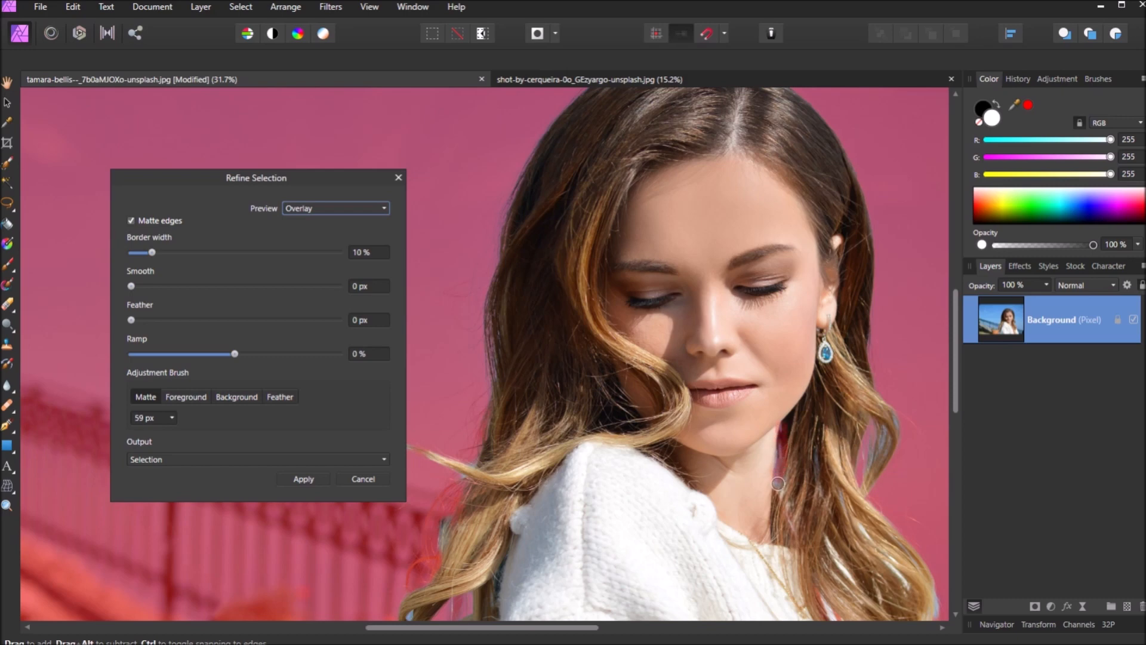
left_click(813, 550)
scroll(800, 484, "up", 5)
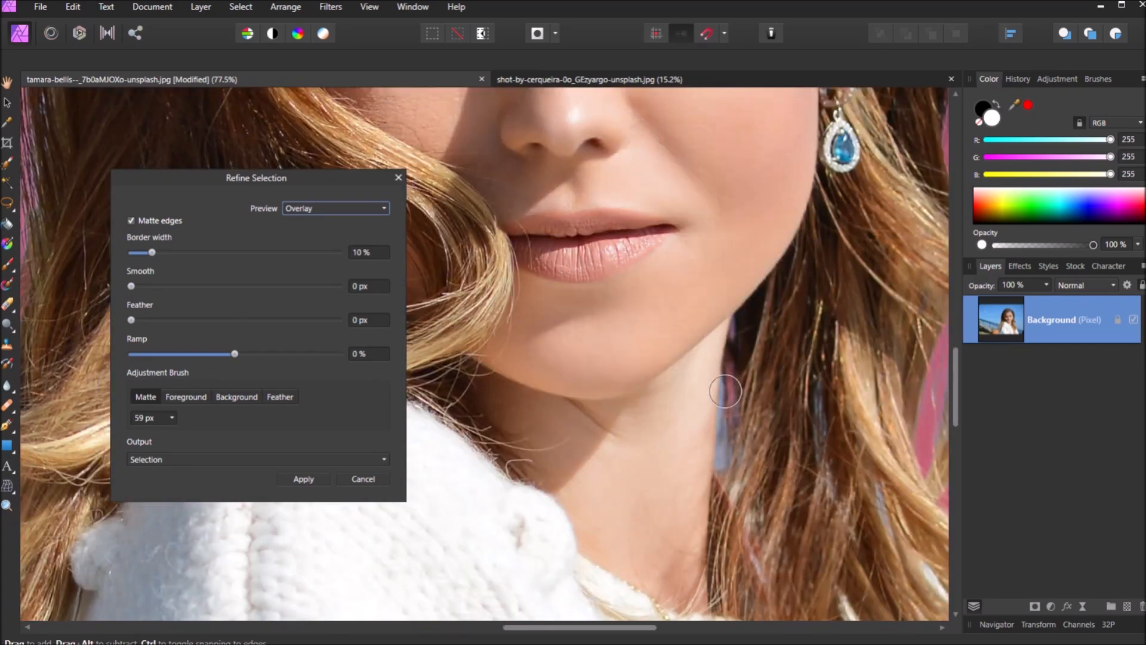
left_click_drag(723, 417, 722, 477)
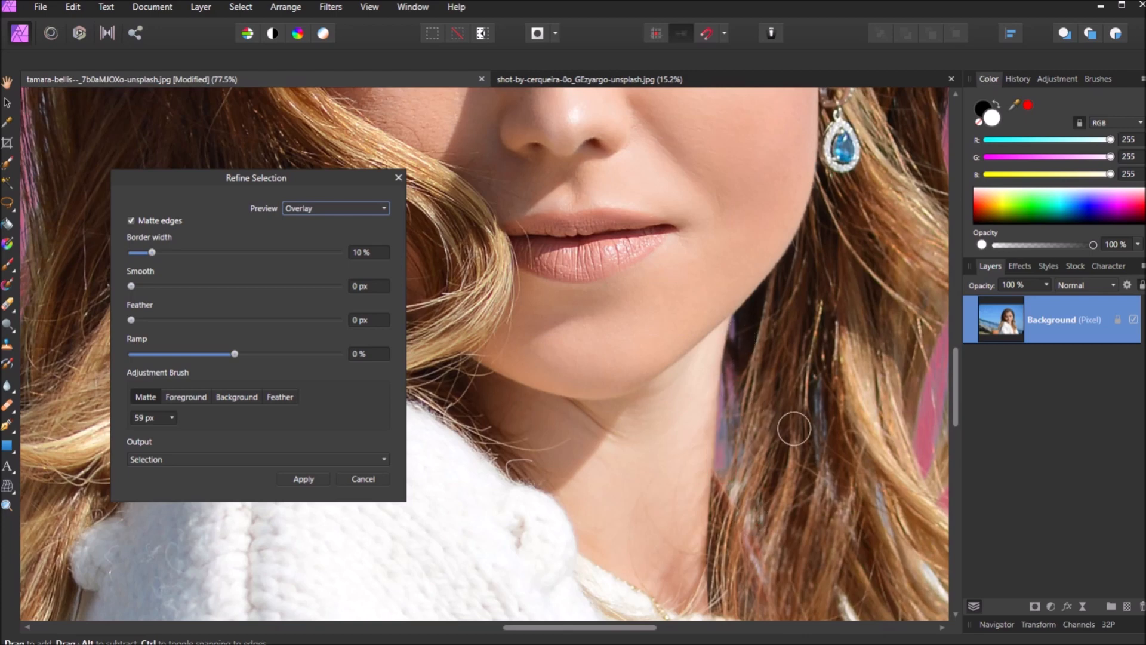
left_click_drag(826, 385, 836, 515)
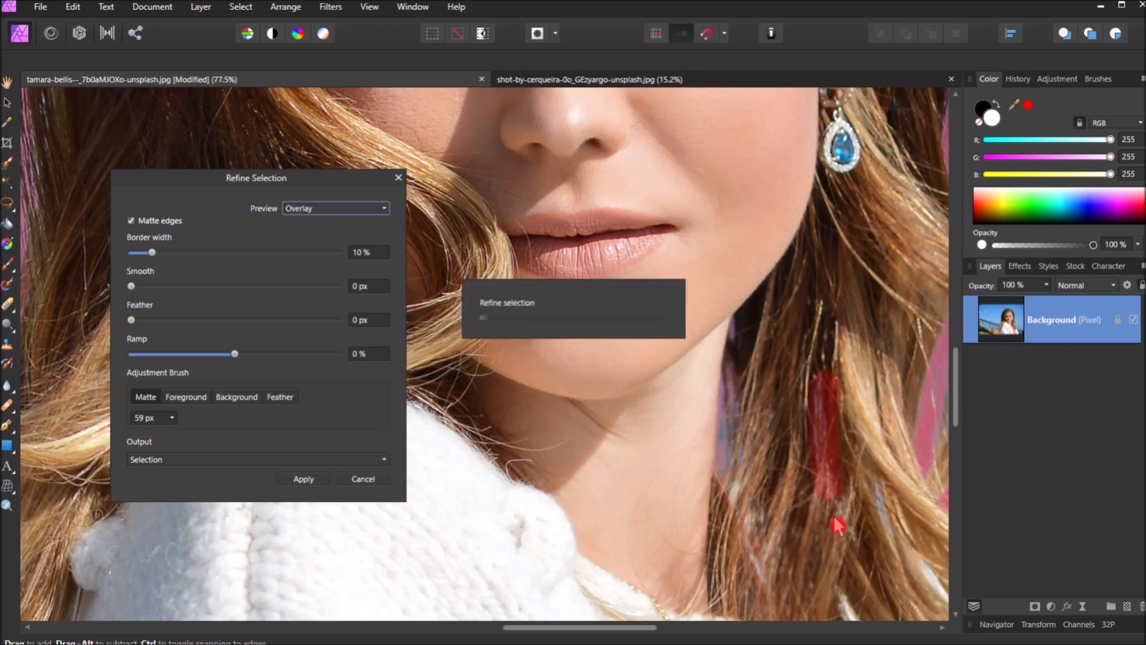
- Matte-brush the inner strands and the outer edge of the long curls on the right, down to the sweater
scroll(688, 422, "down", 3)
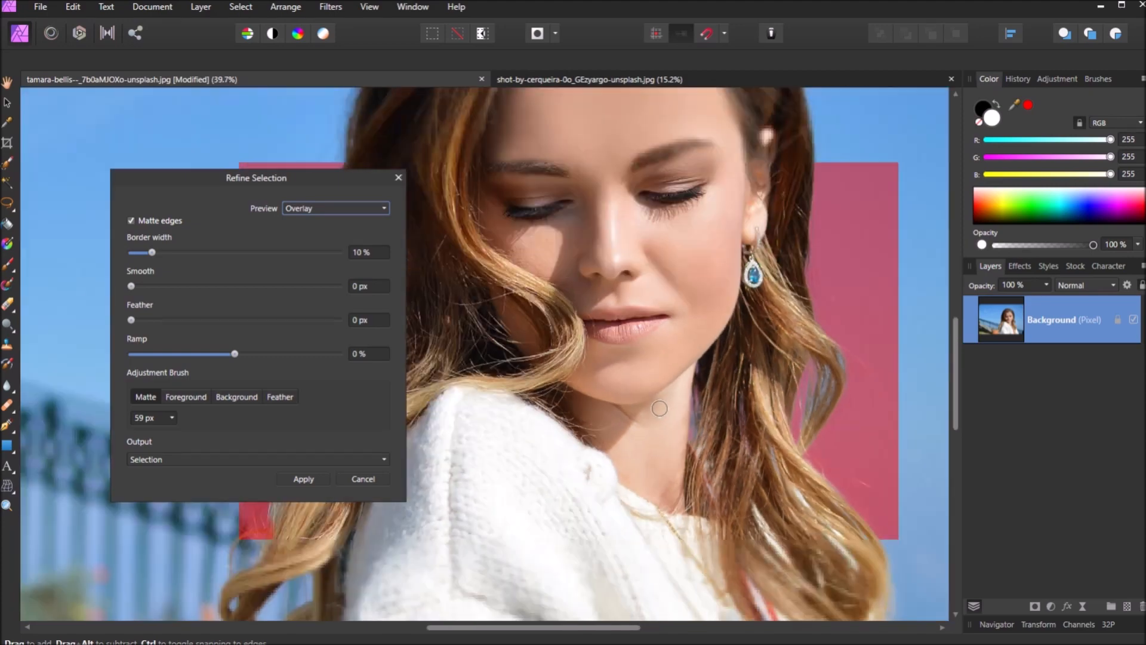
scroll(681, 415, "up", 1)
left_click_drag(802, 461, 812, 501)
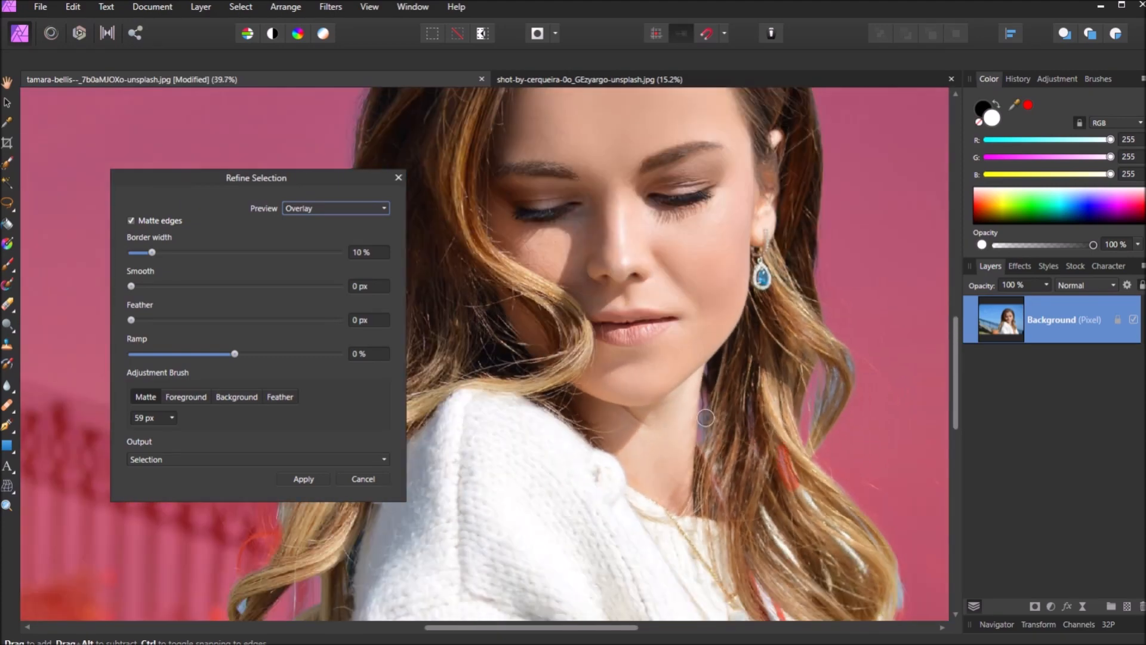
scroll(827, 521, "down", 2)
scroll(827, 521, "up", 3)
scroll(795, 512, "down", 2)
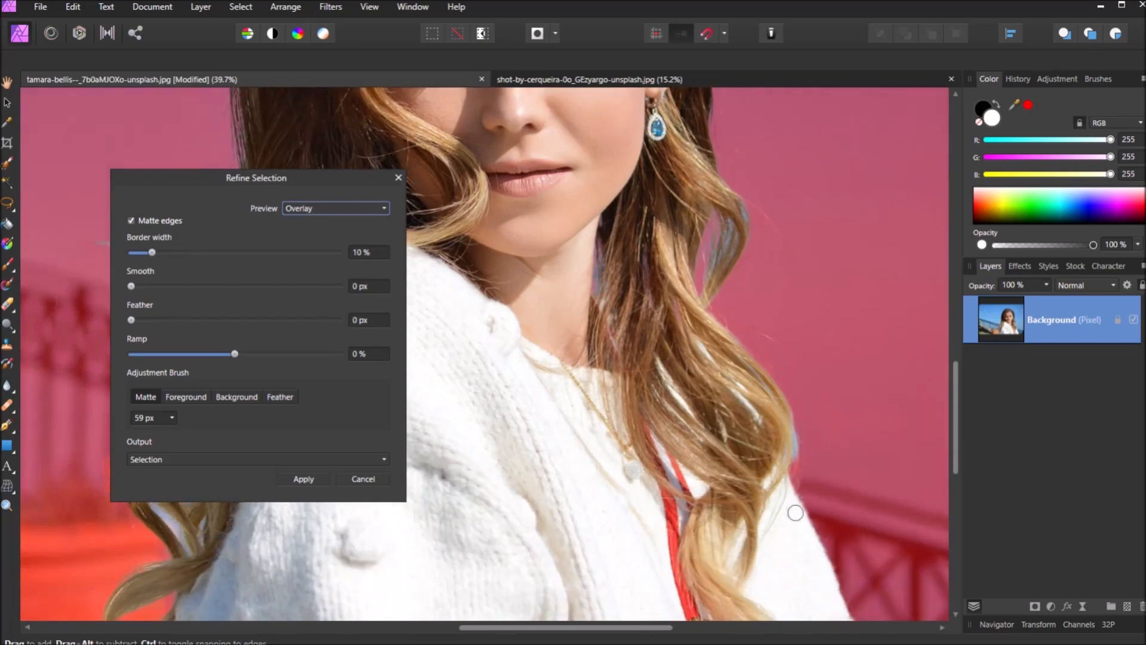
left_click_drag(798, 430, 801, 472)
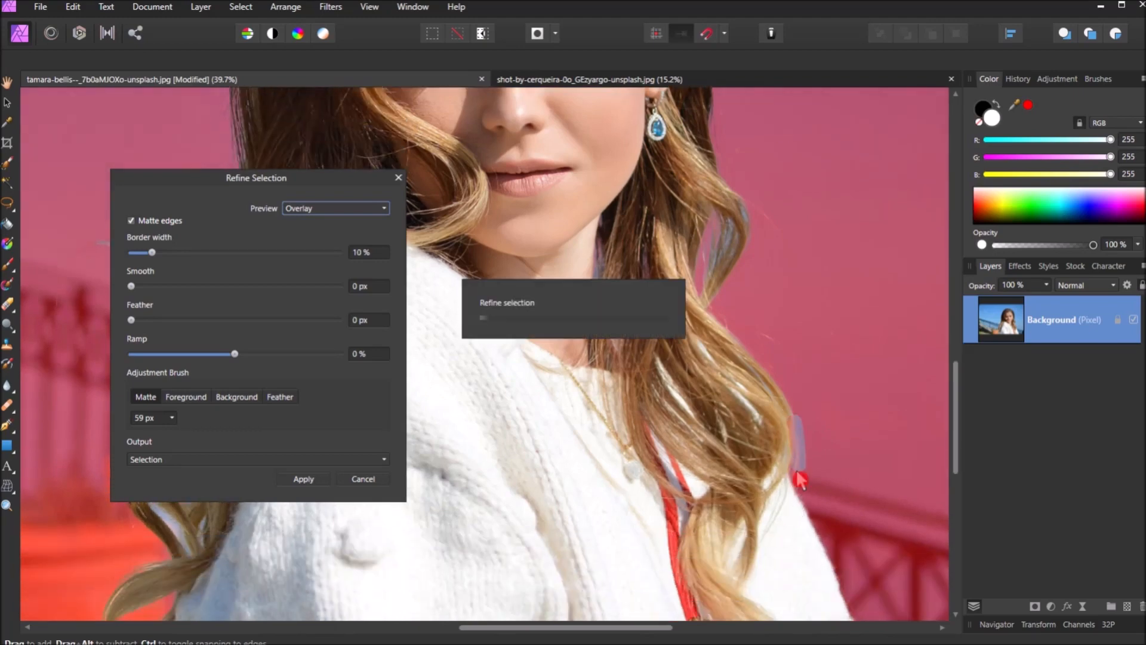
- Refine both sides of the looped curl below the earring with the Matte brush
scroll(757, 326, "up", 3)
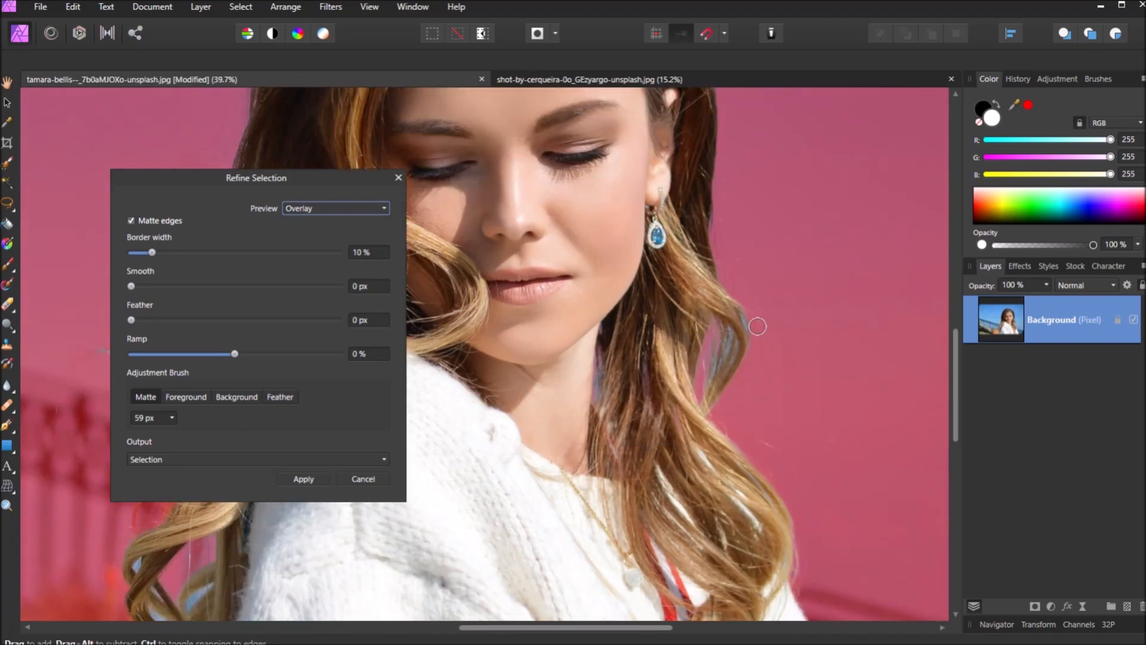
scroll(766, 355, "up", 2)
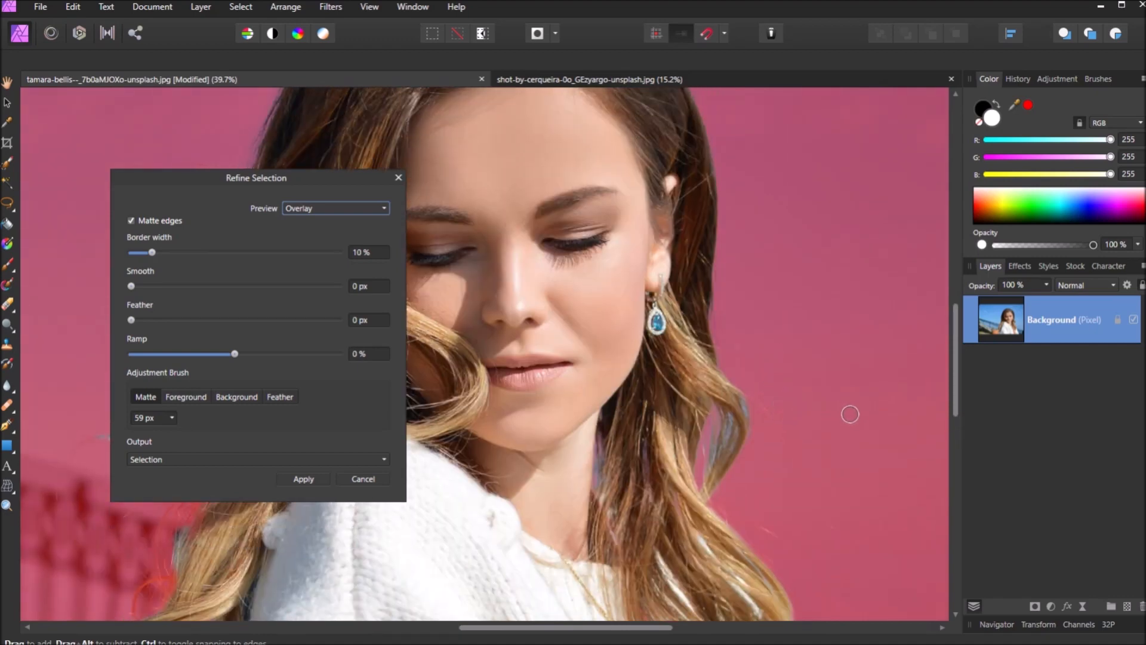
mouse_move(720, 448)
left_mouse_down()
mouse_move(727, 414)
mouse_move(726, 454)
left_mouse_up()
left_click_drag(733, 403, 741, 460)
left_click_drag(716, 418, 710, 484)
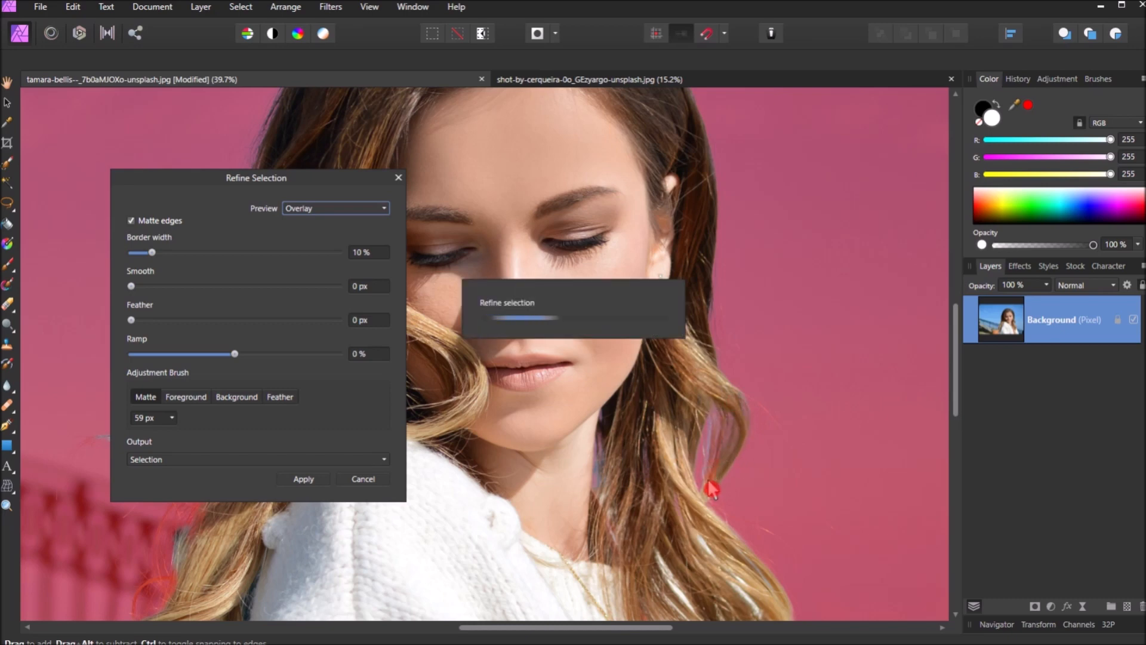
- Switch the refinement preview to Black matte and matte-brush the tip of the flyaway strand
left_click(361, 209)
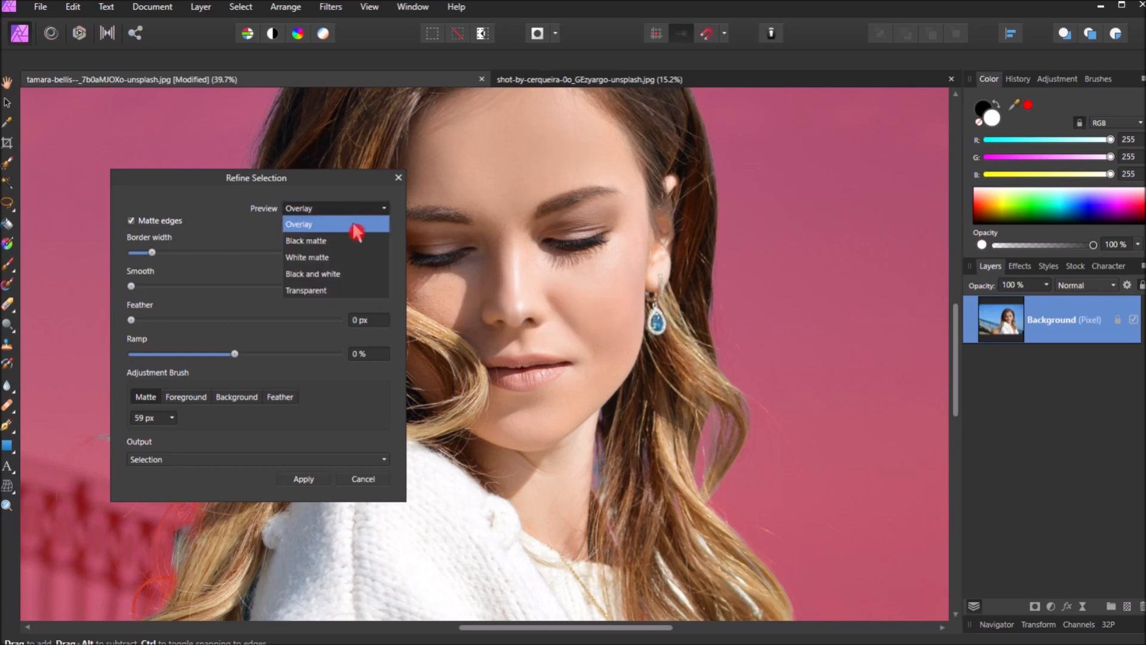
left_click(358, 241)
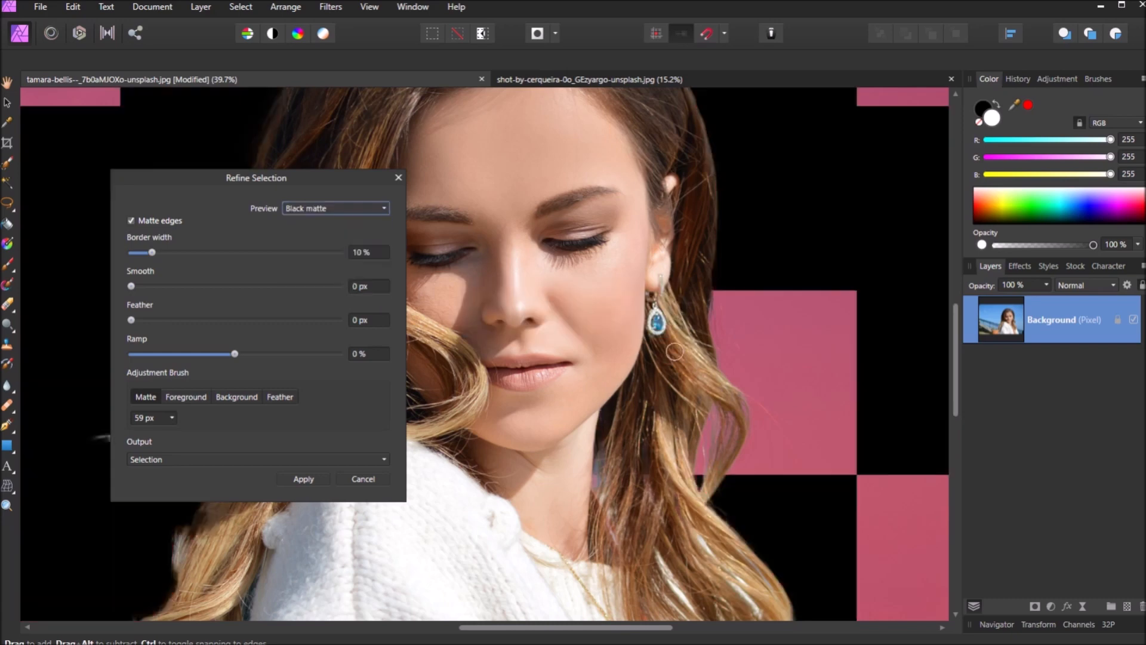
scroll(880, 410, "down", 3)
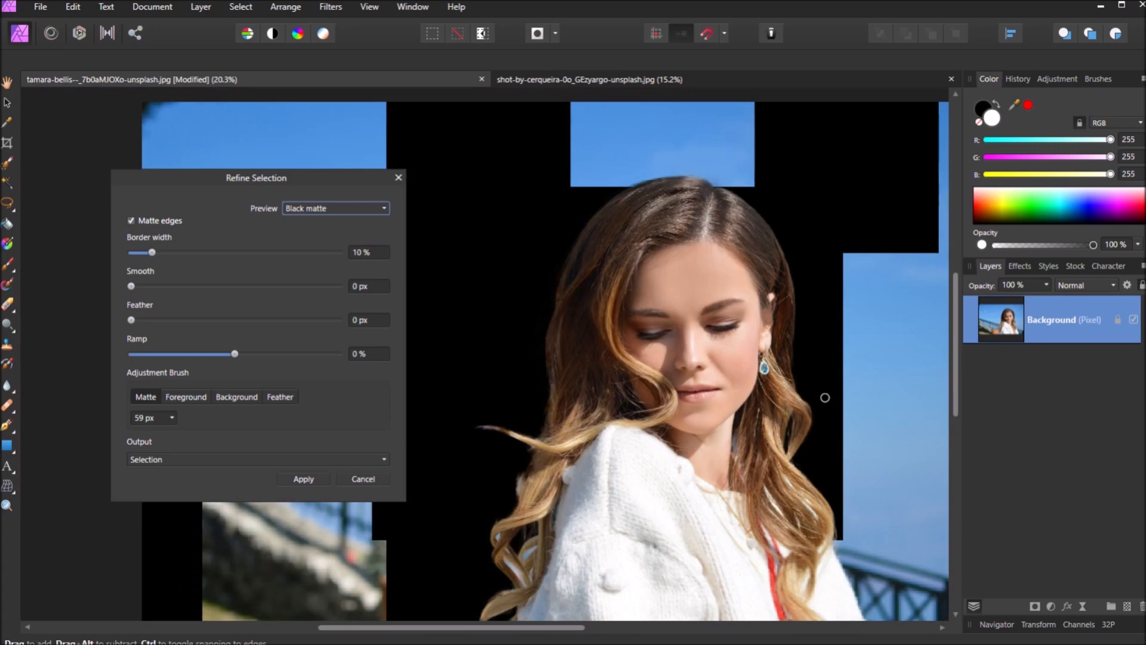
scroll(506, 469, "up", 3)
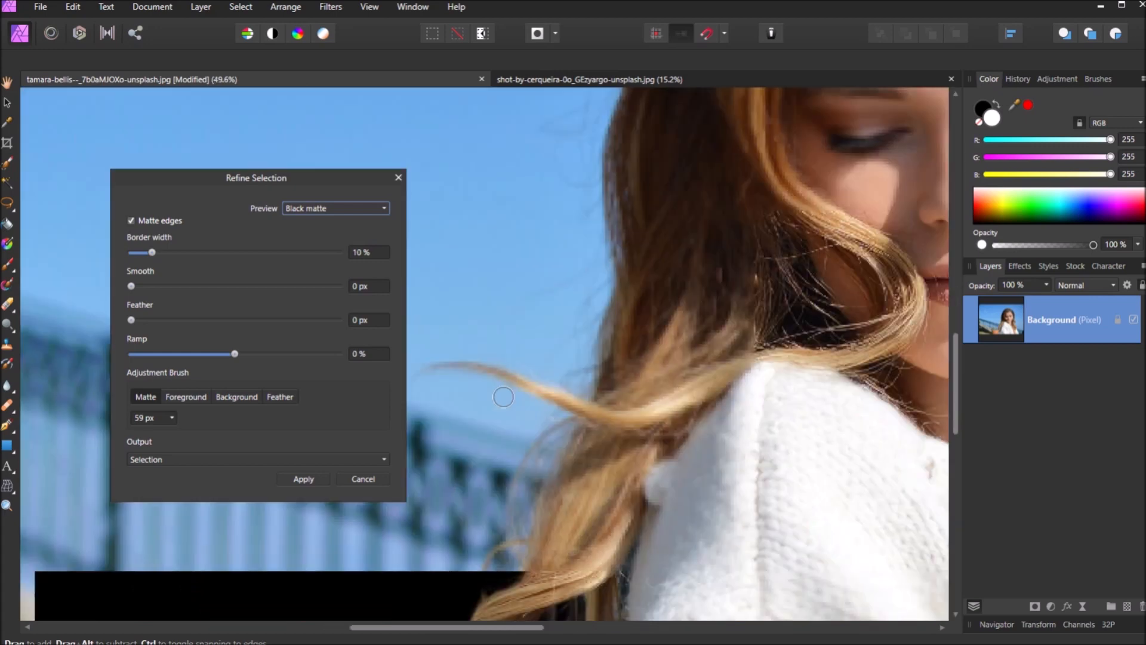
scroll(517, 378, "down", 1)
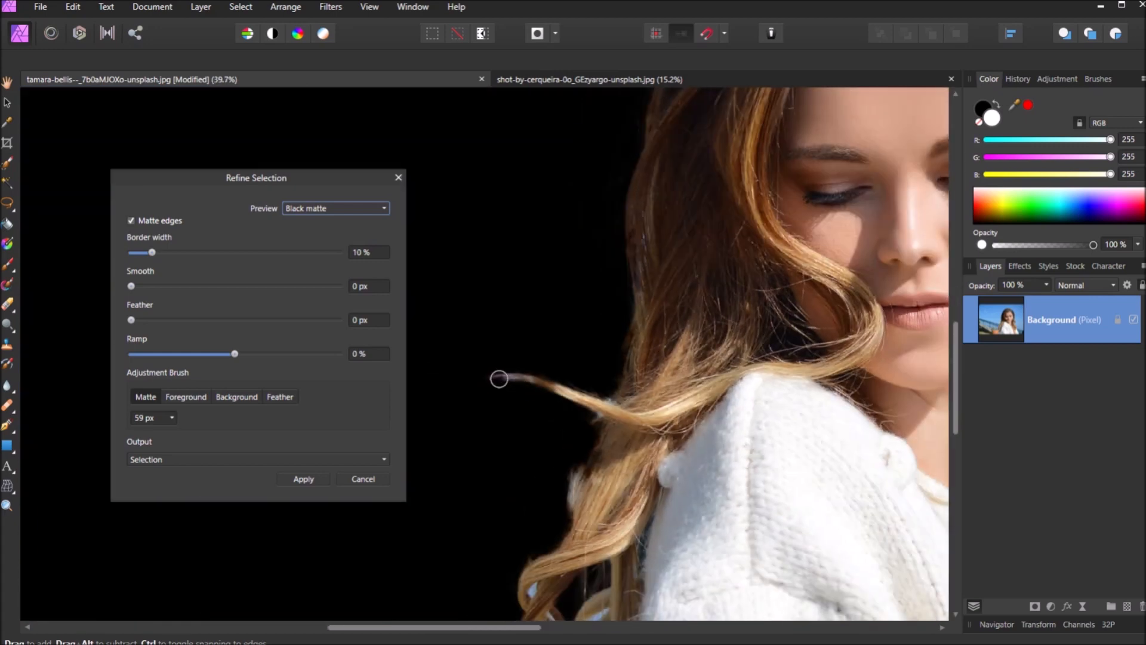
left_click_drag(499, 378, 469, 381)
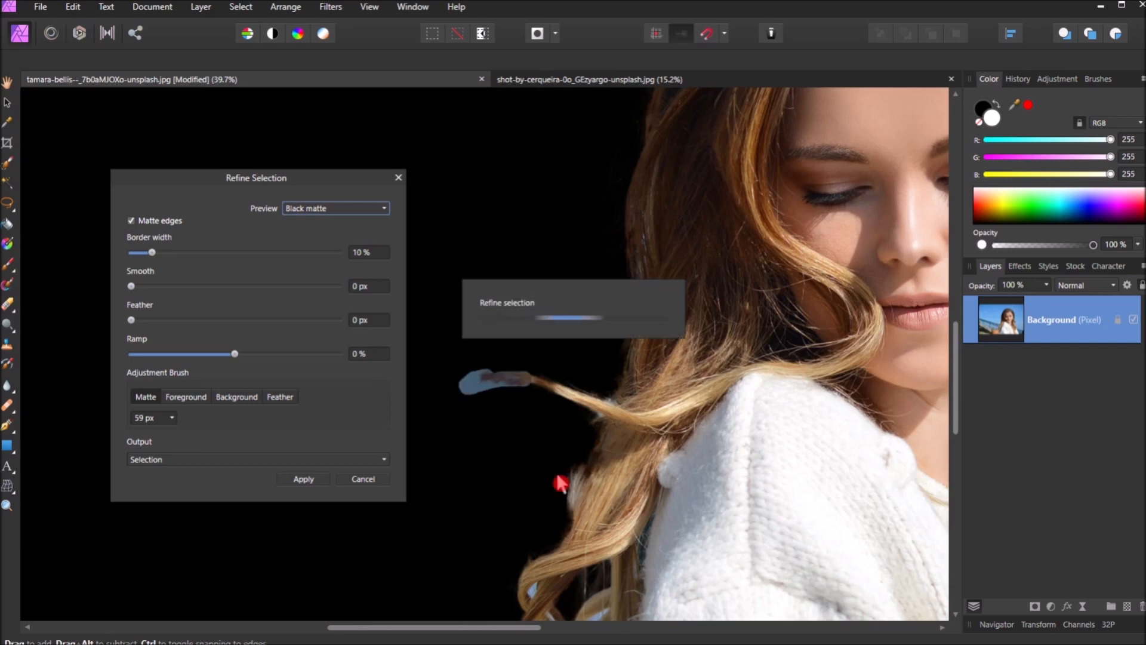
- Matte-brush the blue gaps between the lower left curls beside the sleeve
scroll(671, 423, "down", 3)
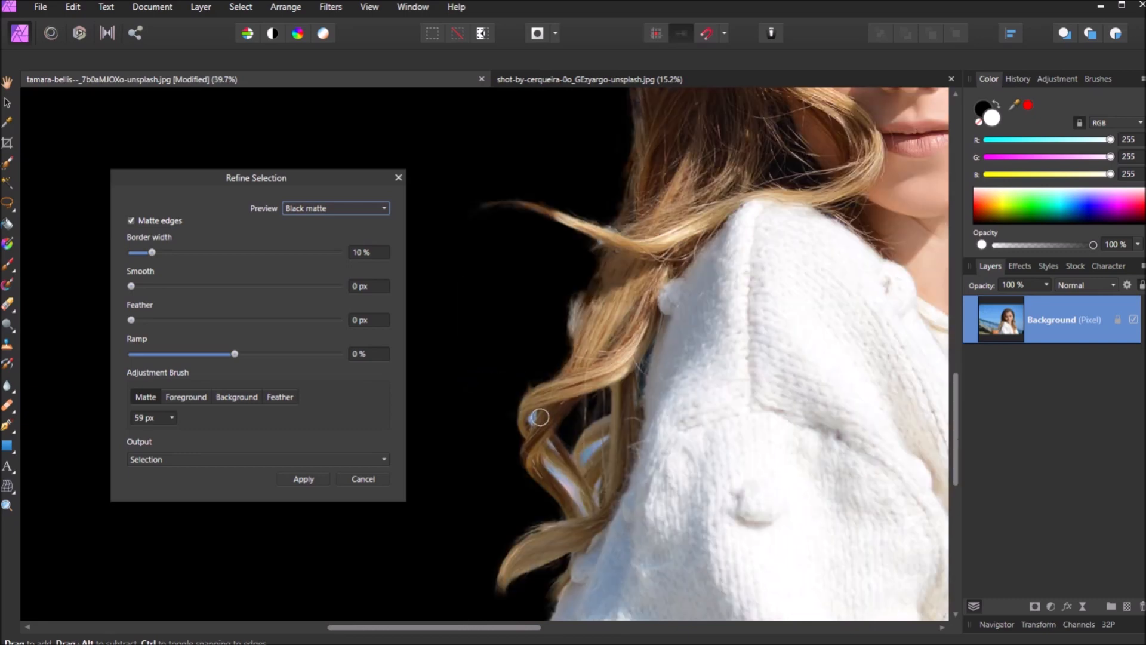
left_click_drag(530, 418, 539, 431)
left_click_drag(550, 461, 593, 528)
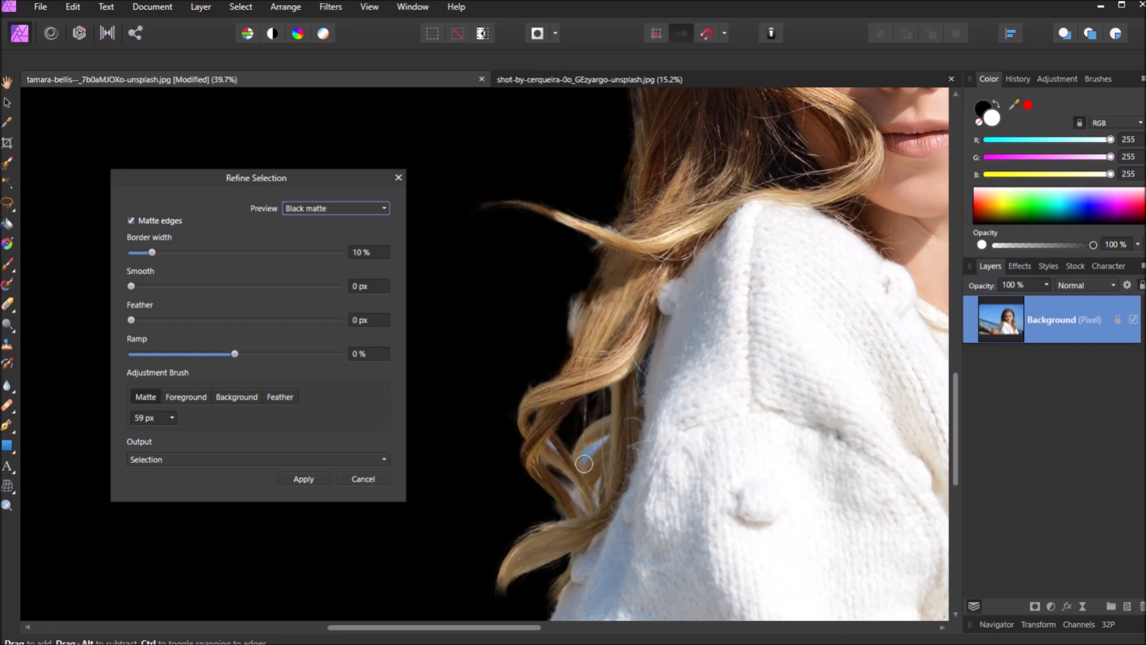
left_click_drag(583, 460, 611, 433)
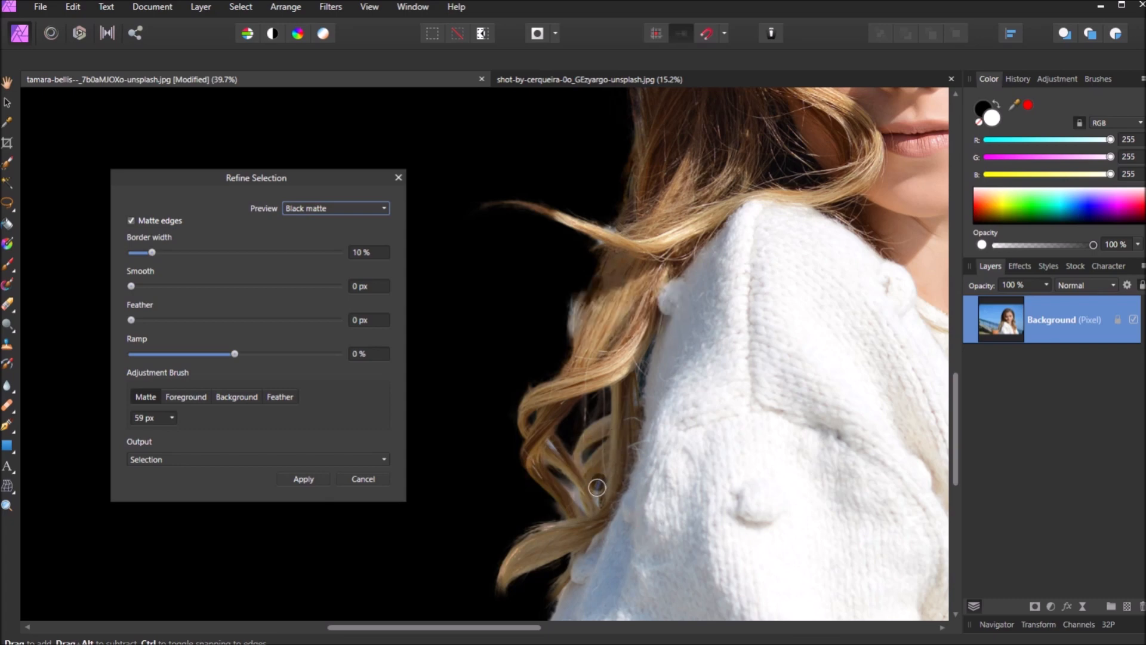
left_click_drag(597, 487, 548, 450)
left_click_drag(561, 458, 593, 382)
- Enlarge the Matte brush to 111 px and refine the hair edge beside the left shoulder, below the flyaway strand
key("bracketright")
key("bracketright")
key("bracketright")
key("bracketright")
mouse_move(574, 292)
left_mouse_down()
mouse_move(583, 264)
mouse_move(610, 251)
mouse_move(657, 326)
left_mouse_up()
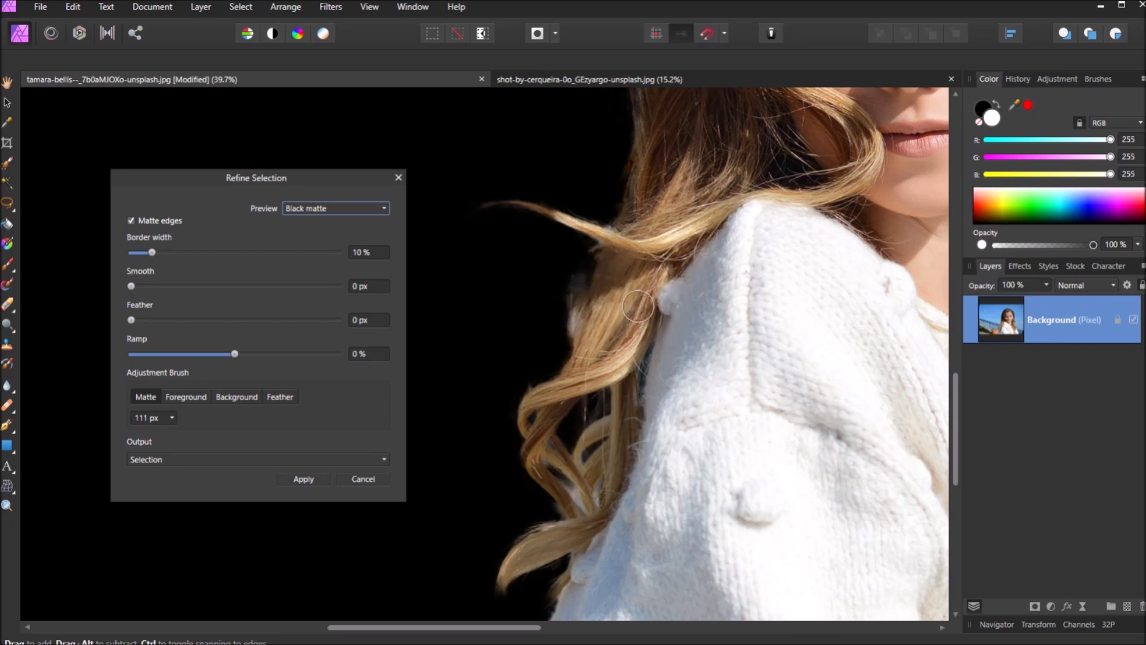
- Matte-brush the outer hair edge from below the flyaway strand down to the upper curl, switching the preview to Overlay
left_click_drag(599, 256, 623, 334)
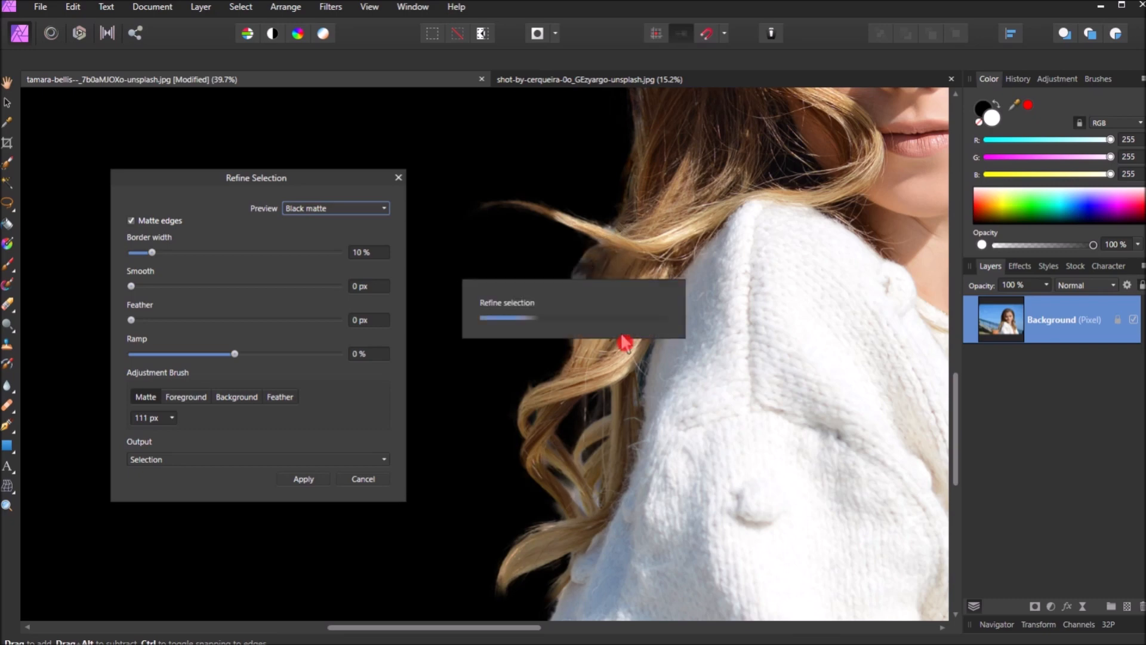
mouse_move(598, 249)
left_mouse_down()
mouse_move(565, 267)
mouse_move(571, 361)
mouse_move(539, 393)
mouse_move(519, 390)
left_mouse_up()
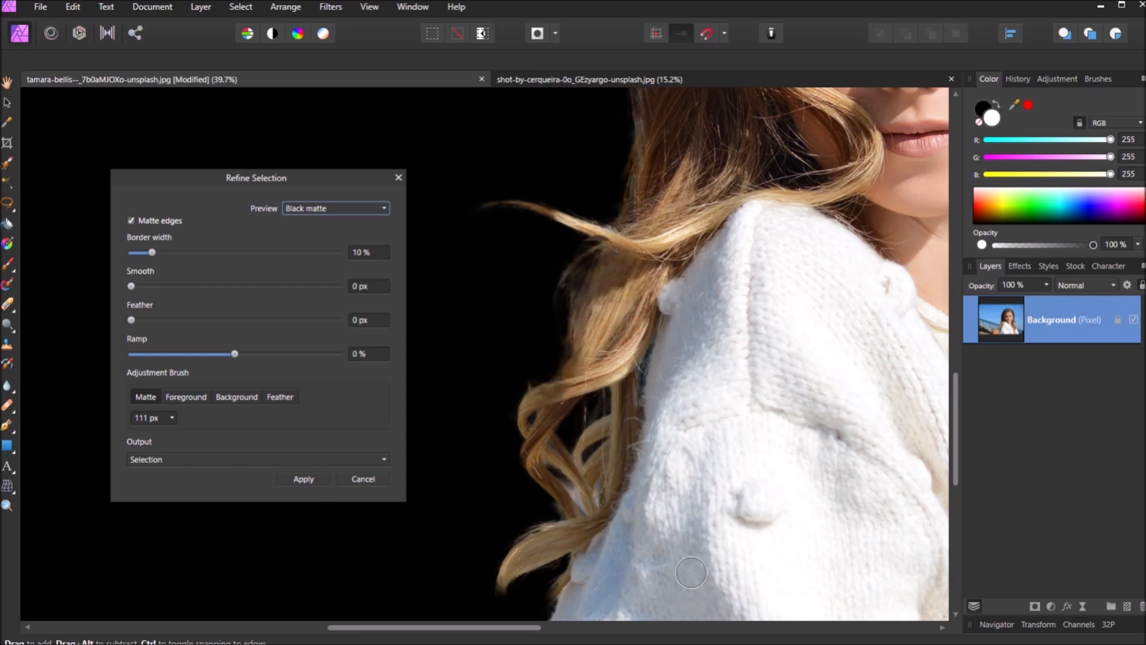
left_click(356, 211)
left_click(344, 223)
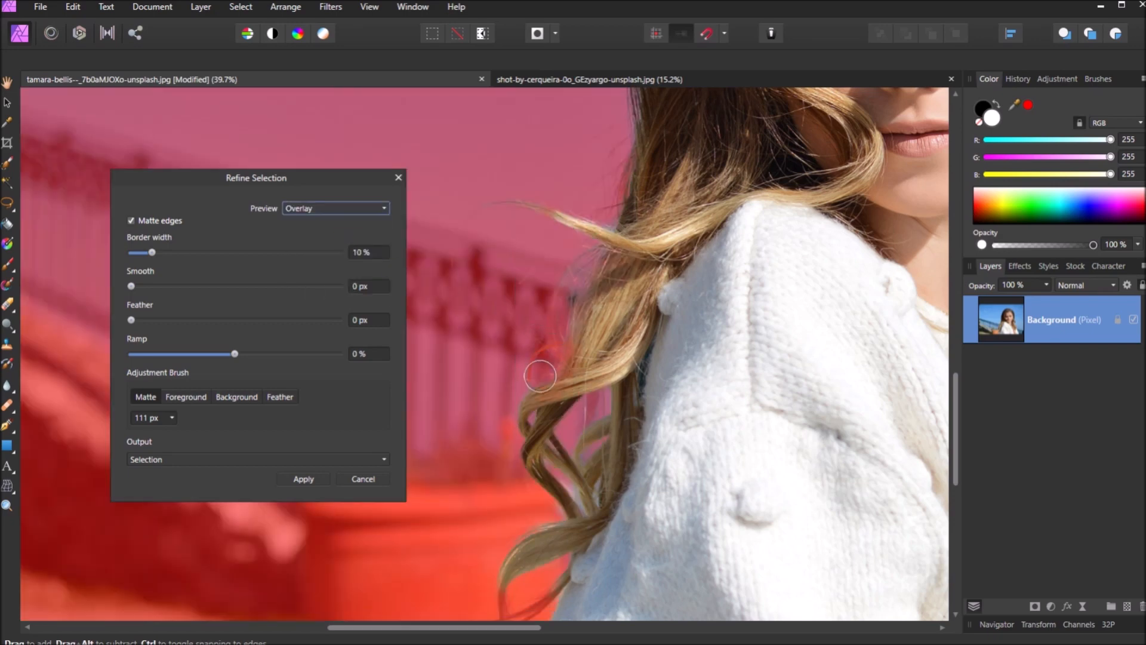
mouse_move(541, 376)
left_mouse_down()
mouse_move(550, 350)
mouse_move(560, 353)
left_mouse_up()
- Reduce the Matte brush to 36 px and refine the fine stray hairs between the flyaway strand and the upper curl
key("bracketleft")
key("bracketleft")
key("bracketleft")
key("bracketleft")
key("bracketleft")
left_click_drag(567, 271, 548, 369)
left_click_drag(571, 362, 531, 378)
left_click(533, 399)
- Switch the preview to White matte and examine the cutout edges around the curls, shoulders and crown
left_click(388, 209)
left_click(363, 256)
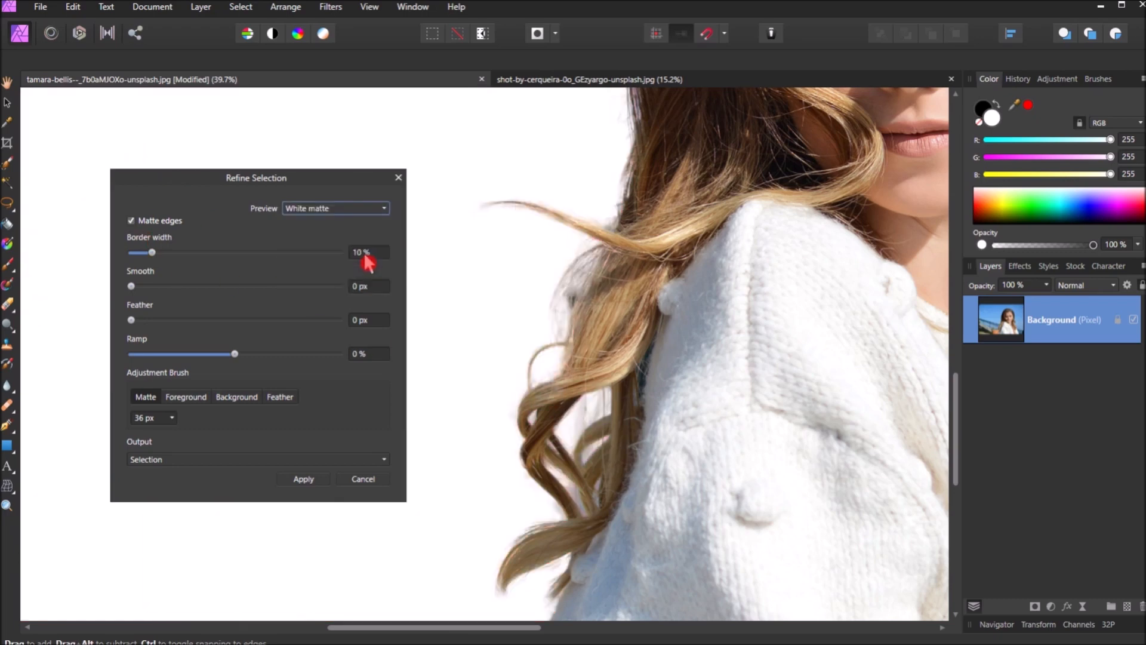
scroll(532, 275, "down", 4)
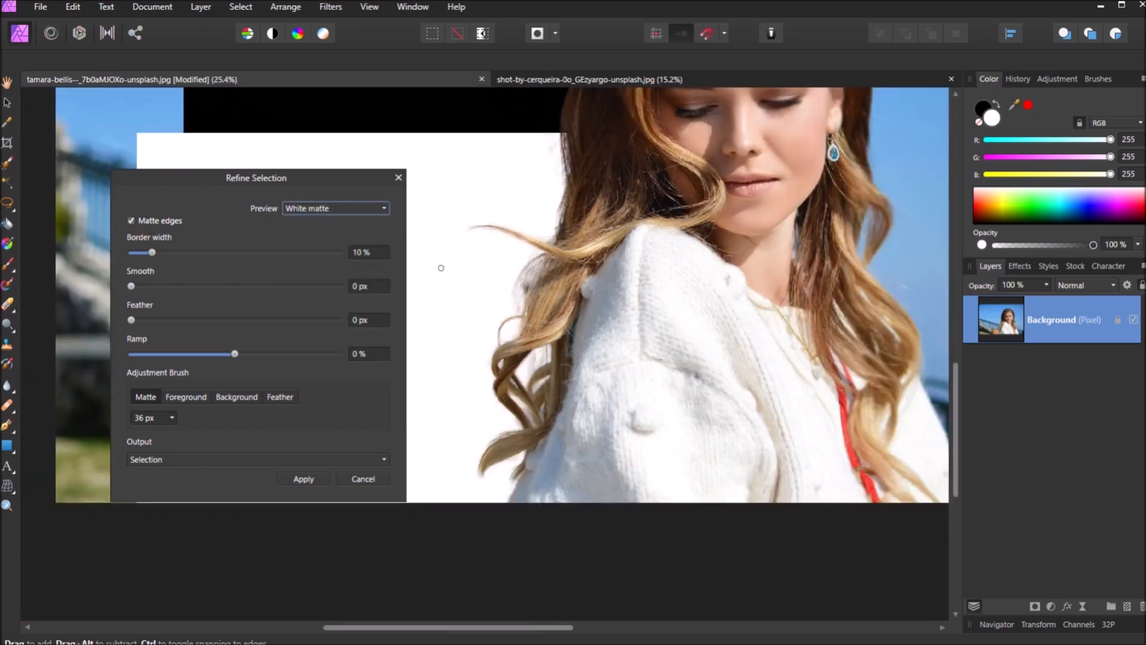
scroll(696, 368, "up", 3)
scroll(696, 369, "down", 3)
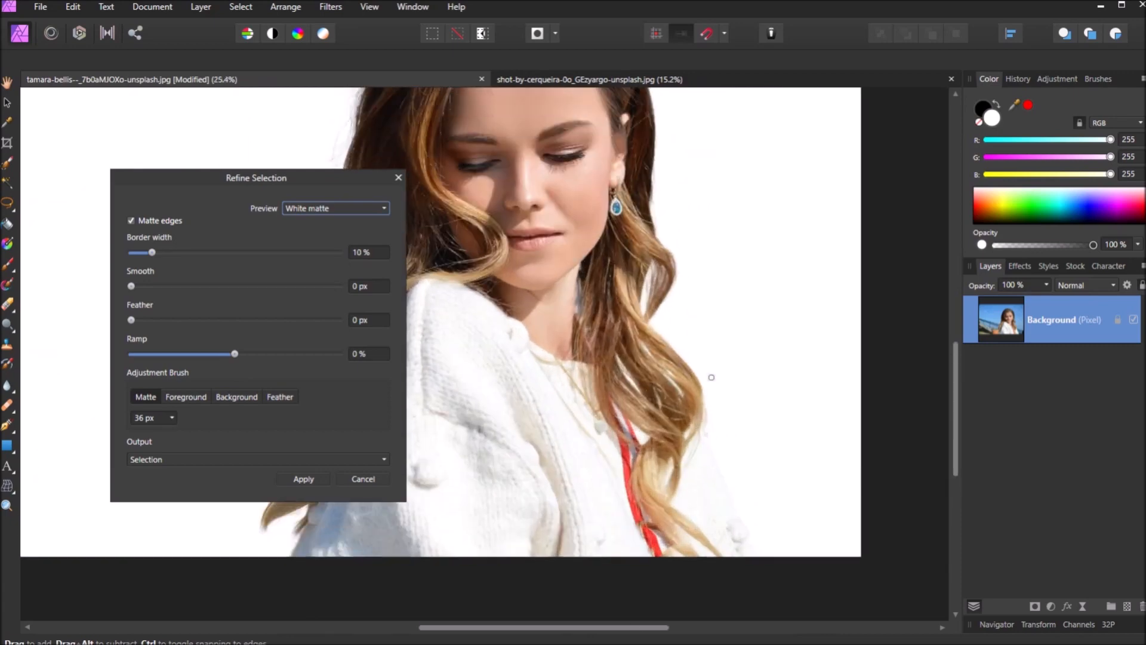
scroll(756, 361, "up", 3)
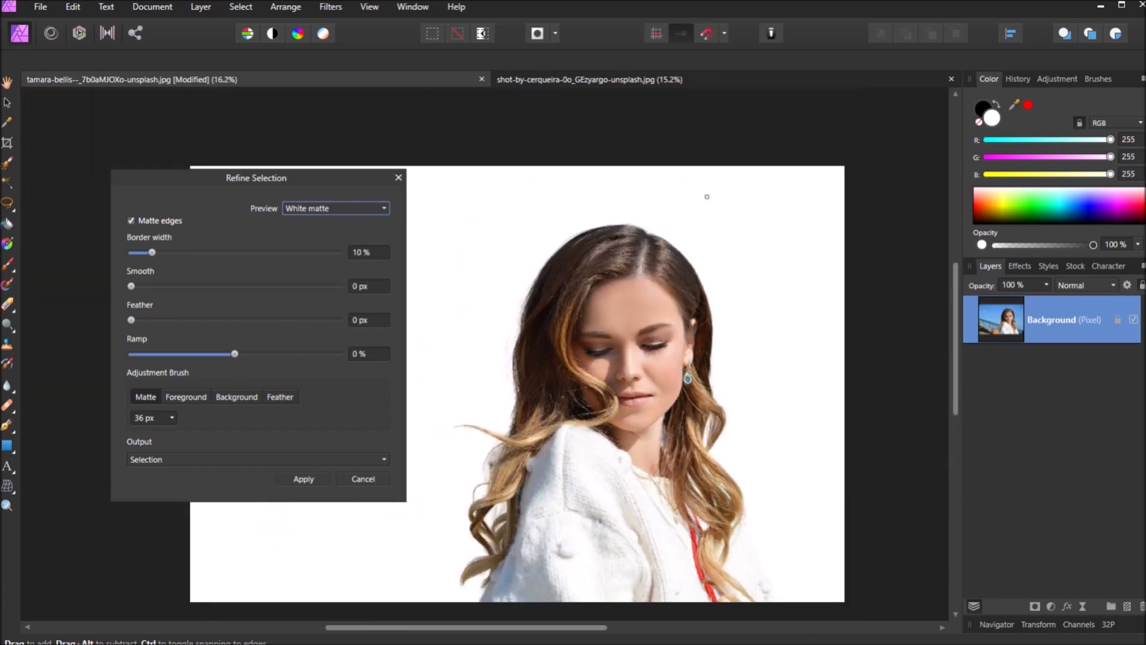
scroll(699, 244, "up", 5)
scroll(788, 259, "down", 3)
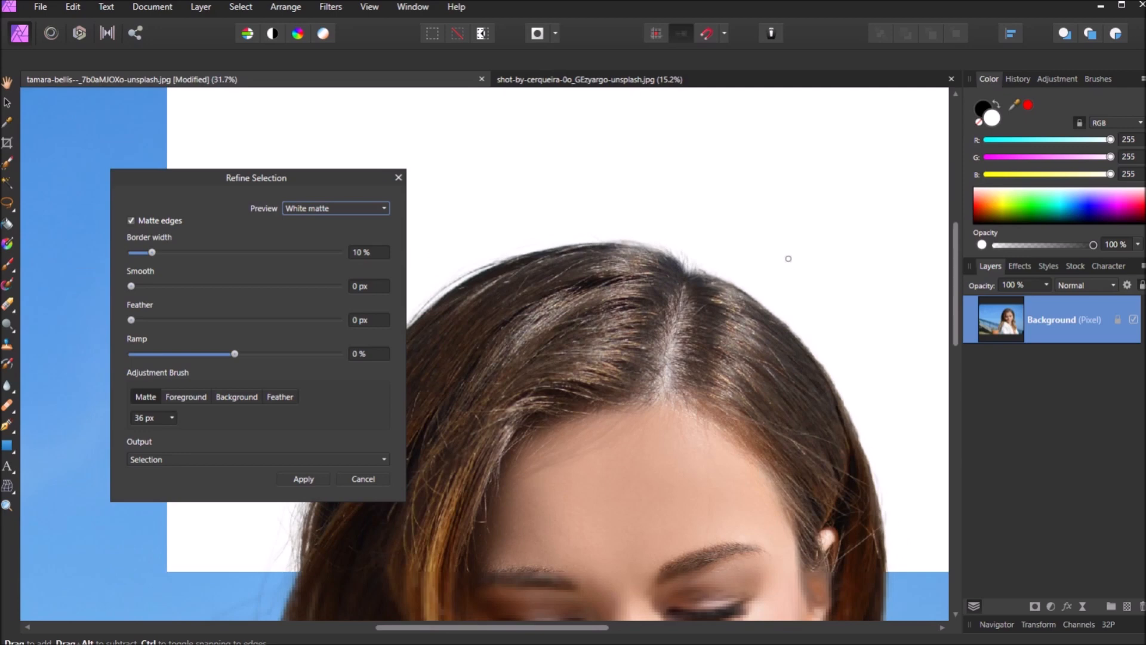
scroll(716, 217, "down", 2)
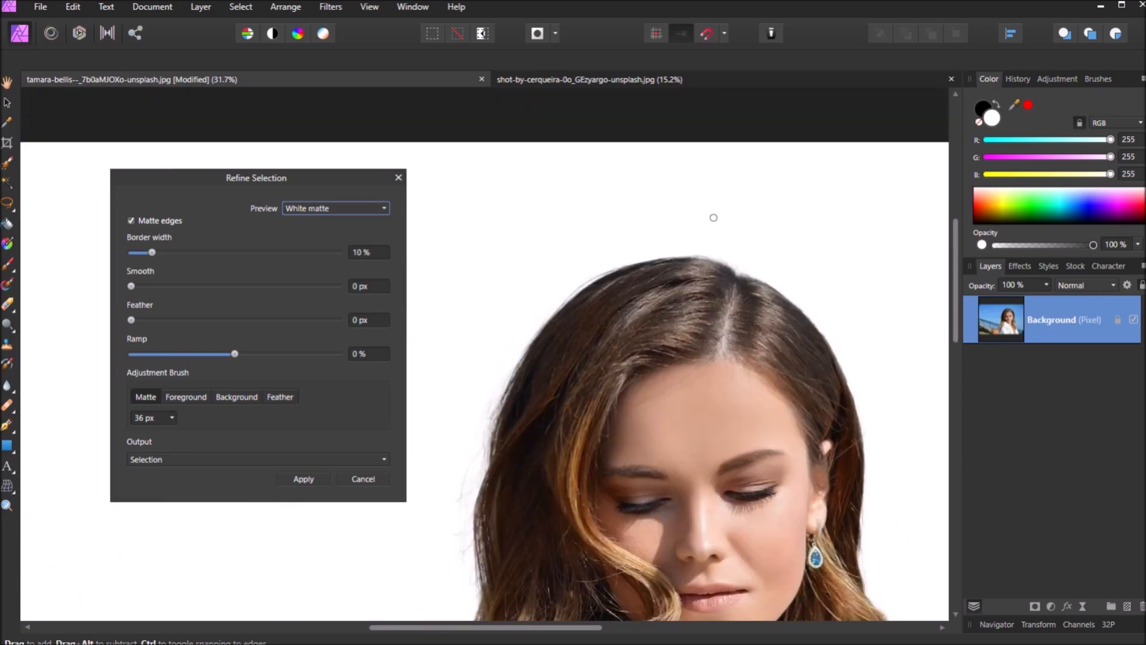
- Check the cutout in the Black and white and Black matte previews and apply the refinement to the selection
left_click(337, 208)
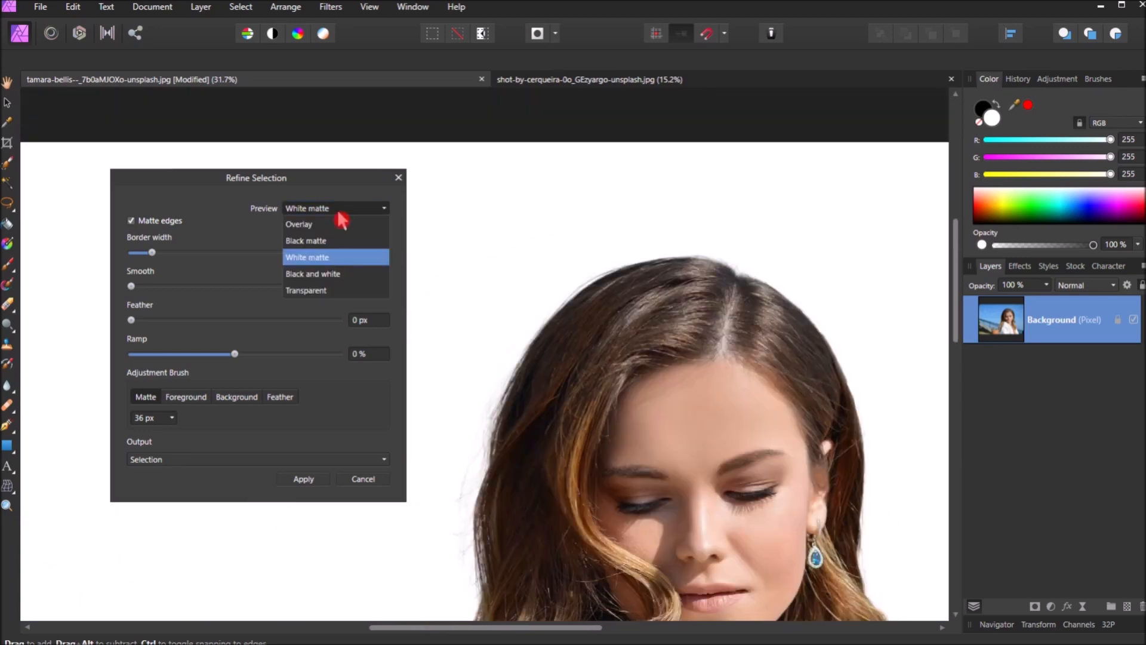
left_click(336, 276)
left_click(352, 206)
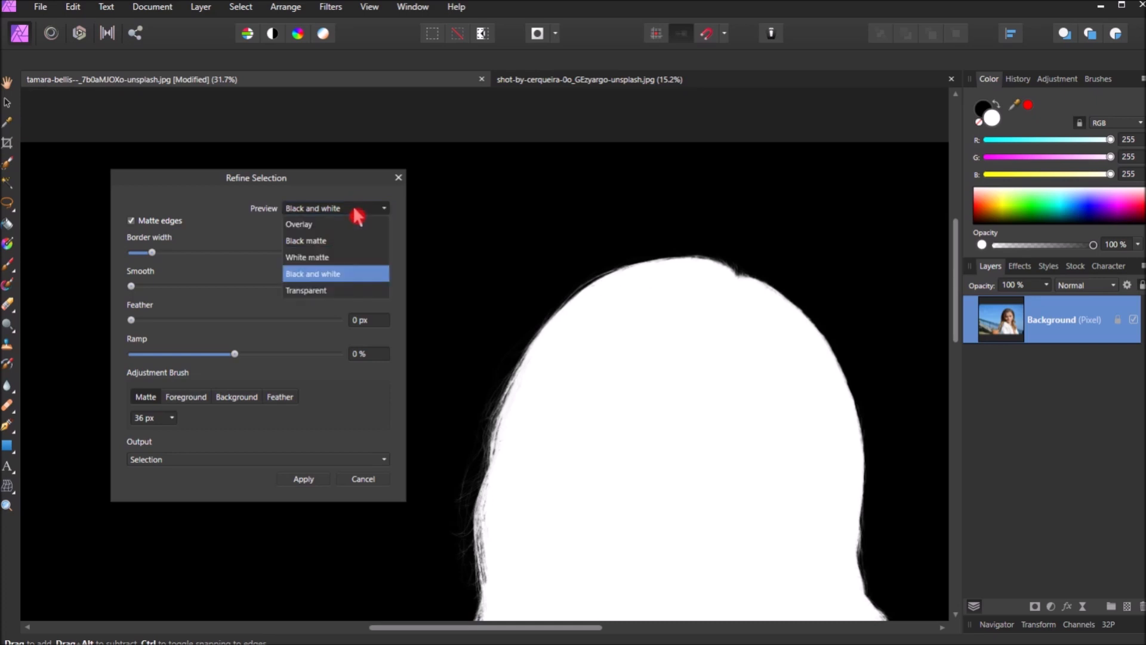
left_click(343, 242)
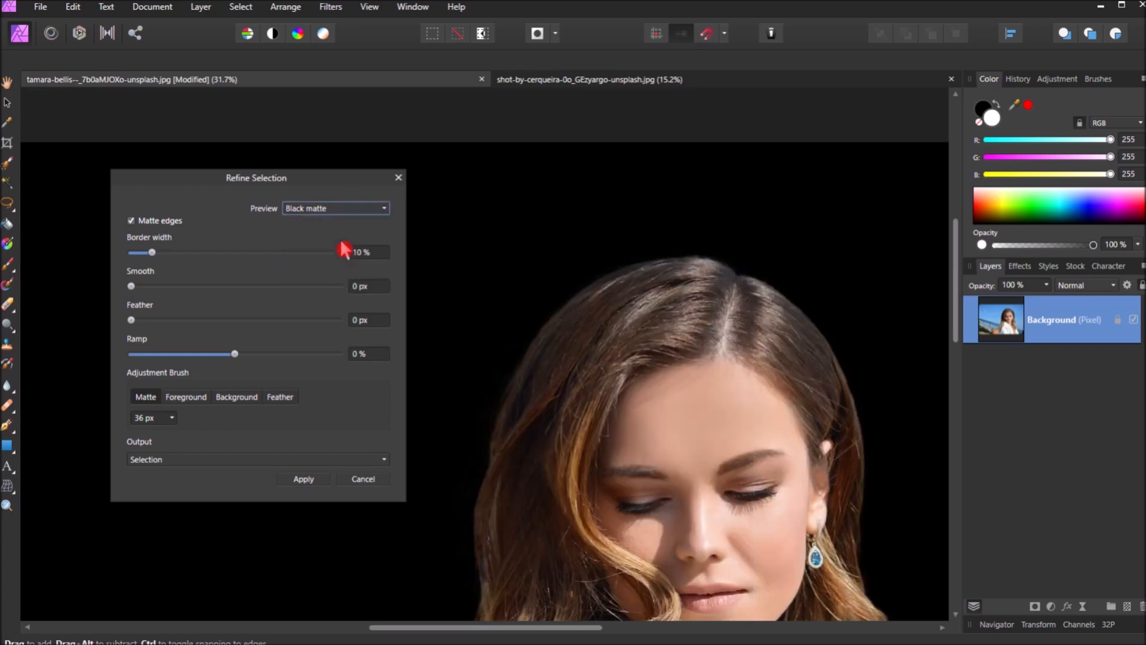
left_click(321, 481)
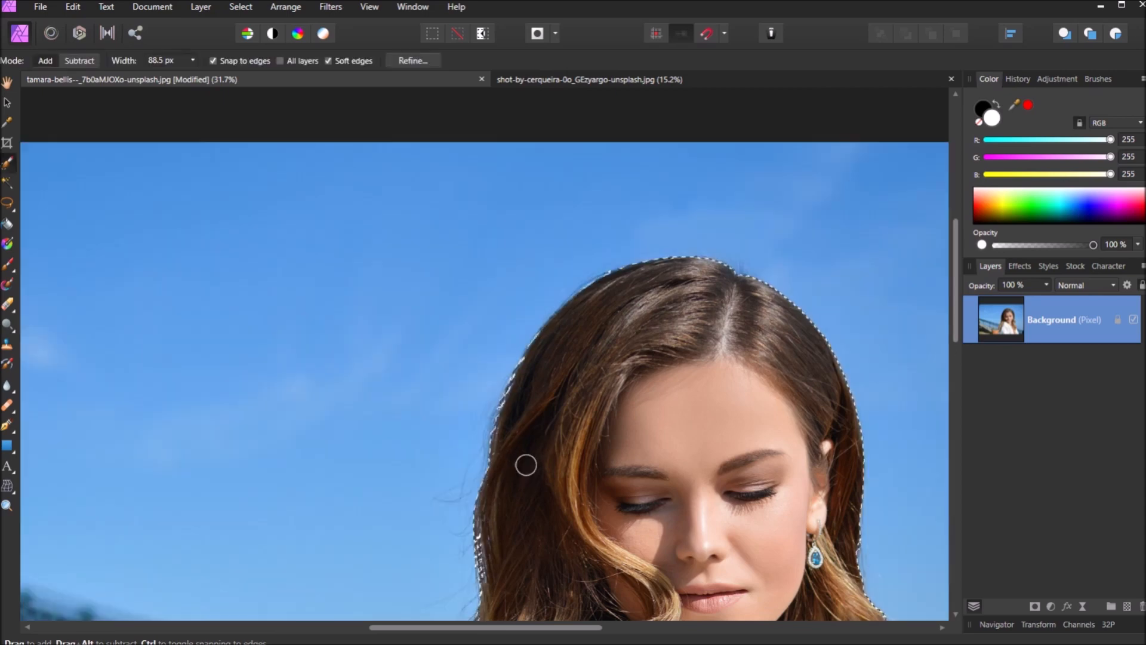
- Refine the selection again and matte-brush the tip of the lowest curl at the photo's lower edge
key("ctrl+0")
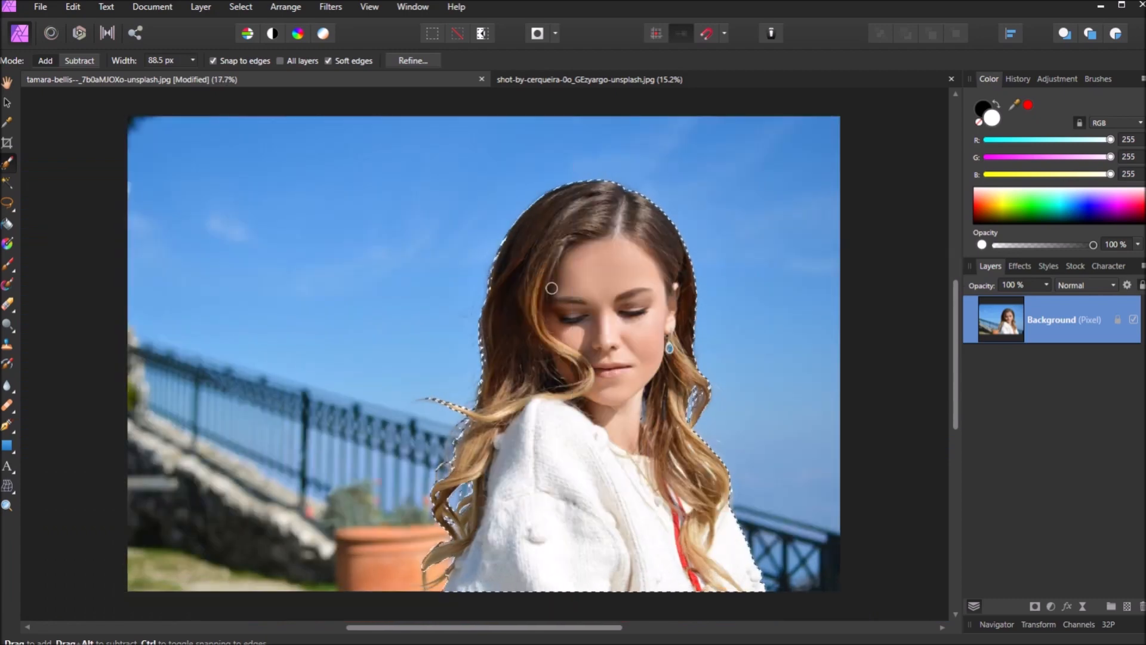
scroll(421, 593, "up", 5)
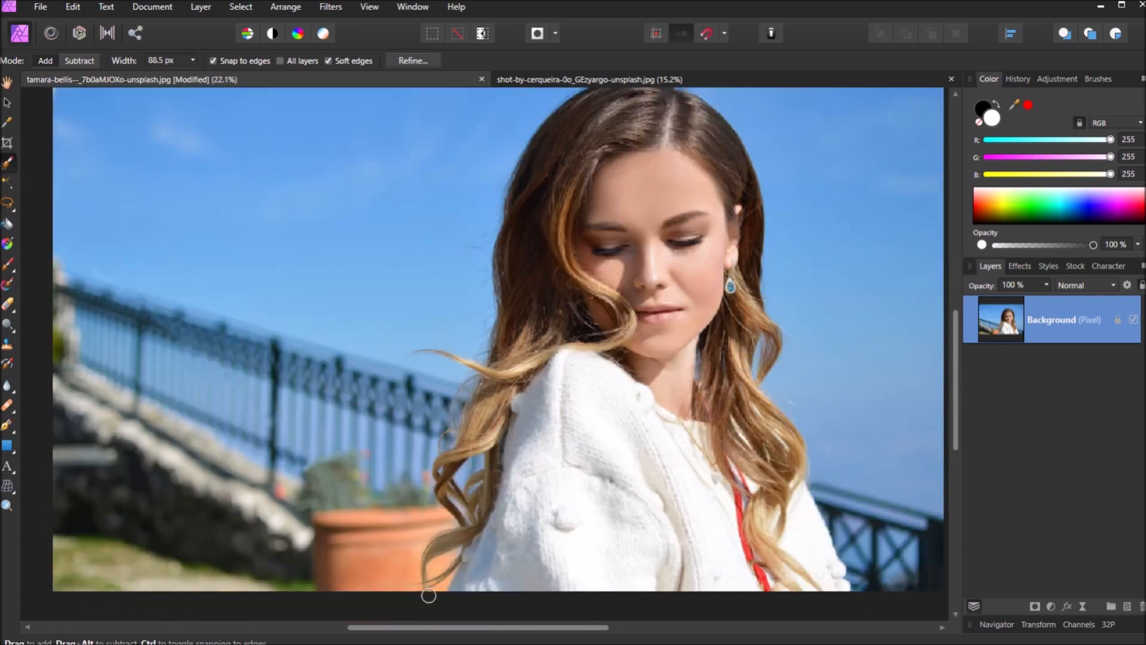
left_click(413, 61)
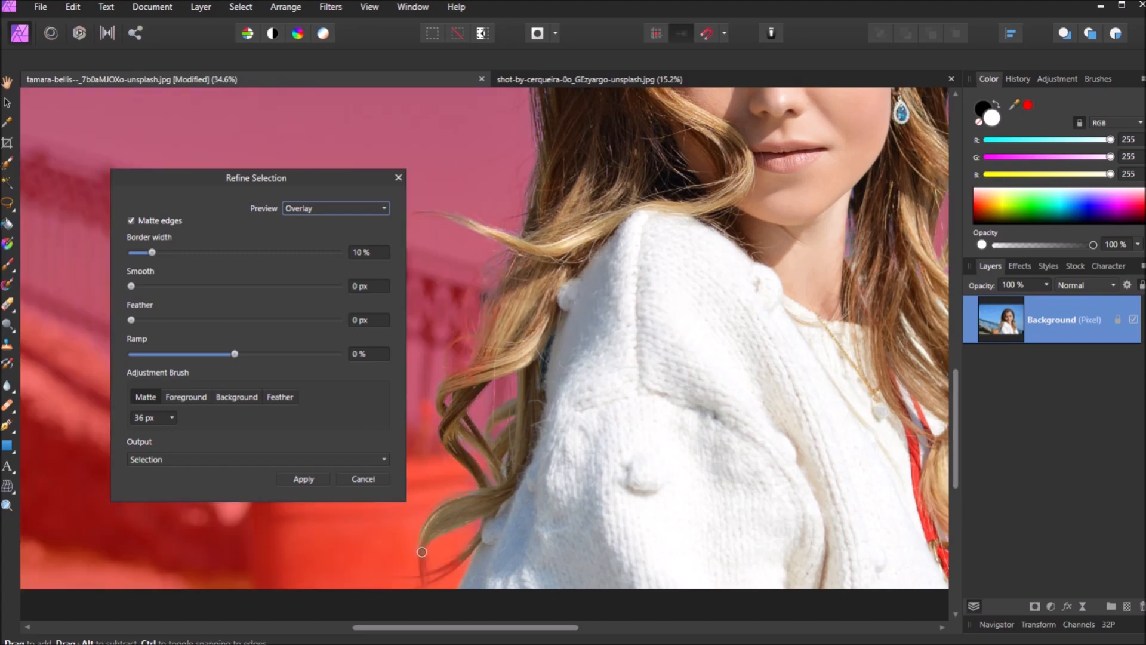
left_click_drag(424, 562, 425, 583)
left_click_drag(415, 586, 417, 592)
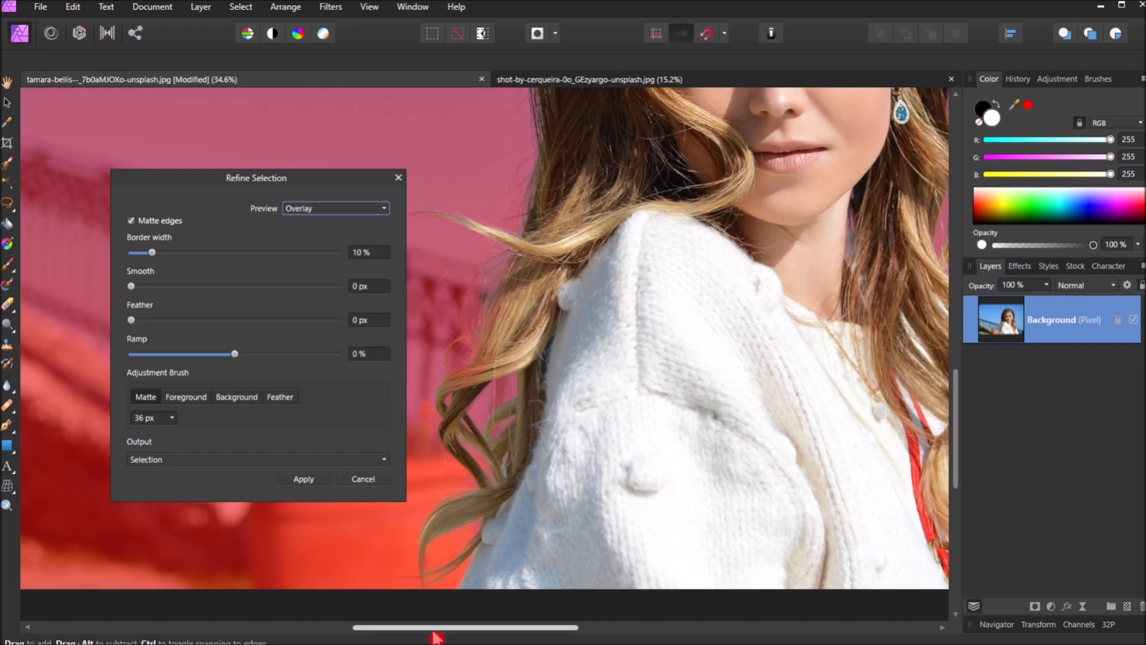
- Check the curl tip against a White matte preview and apply the refined selection
left_click(318, 214)
left_click(336, 256)
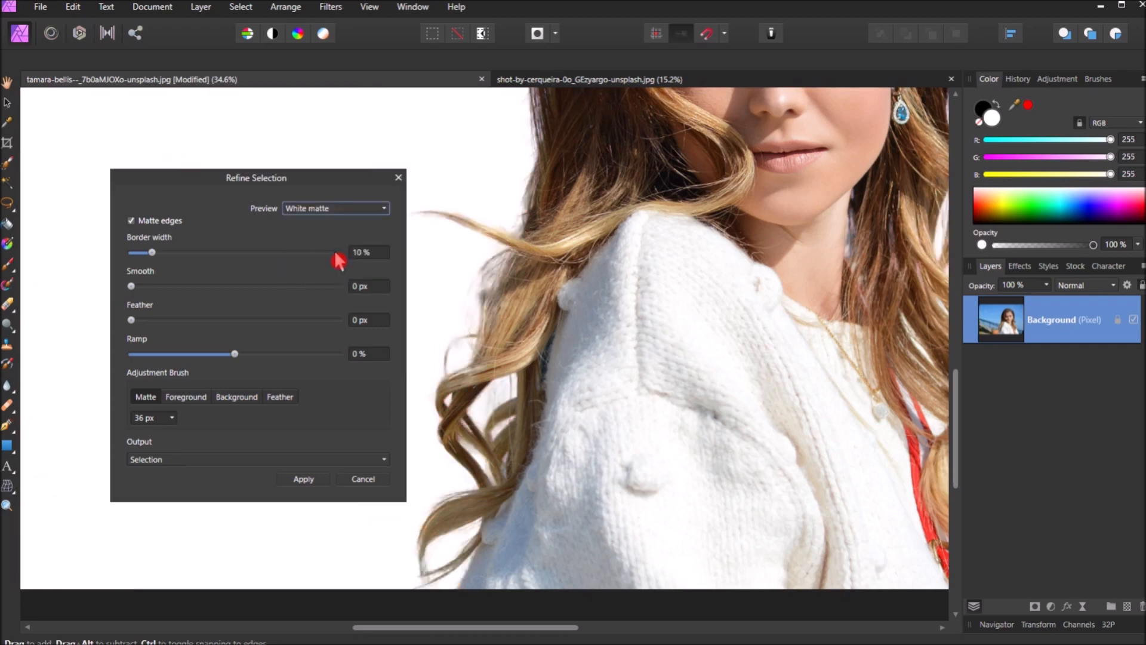
left_click(346, 213)
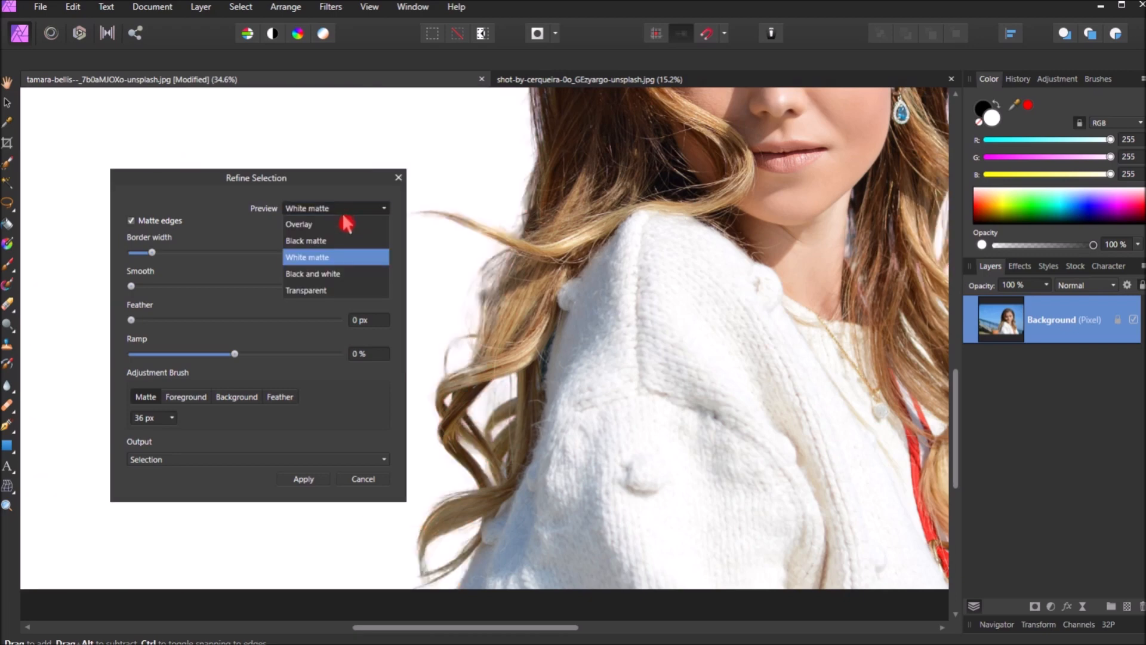
left_click(315, 479)
left_click(315, 479)
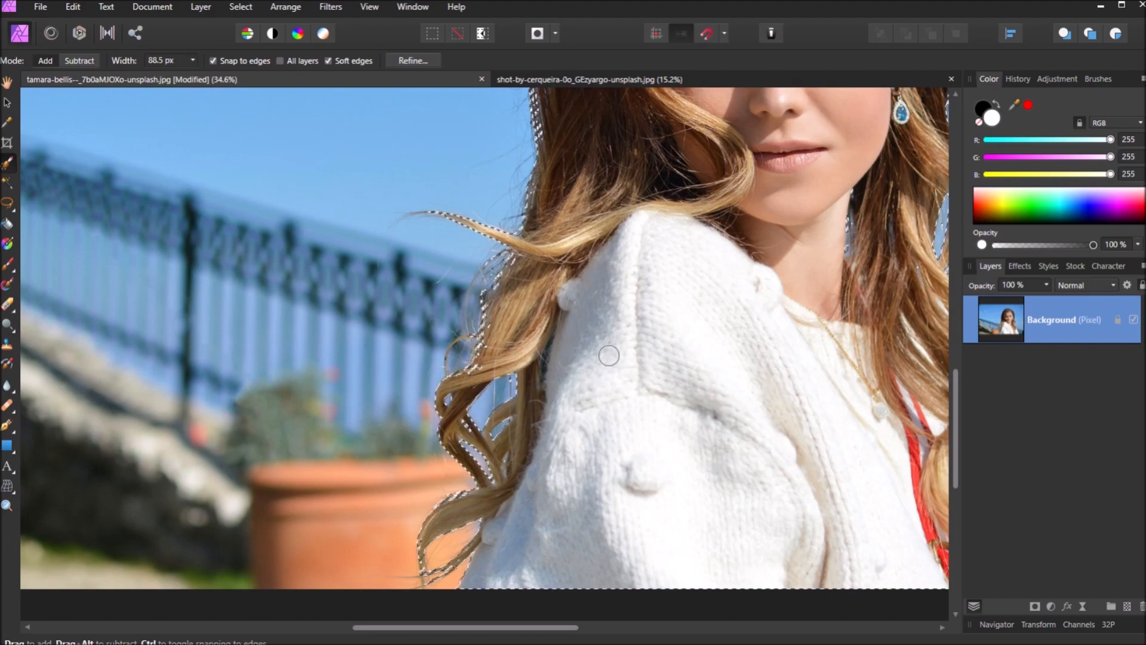
- Examine the selection outline around the woman's hair, neck gap and shoulders
scroll(608, 355, "down", 3)
scroll(778, 359, "up", 2)
left_click_drag(777, 360, 571, 565)
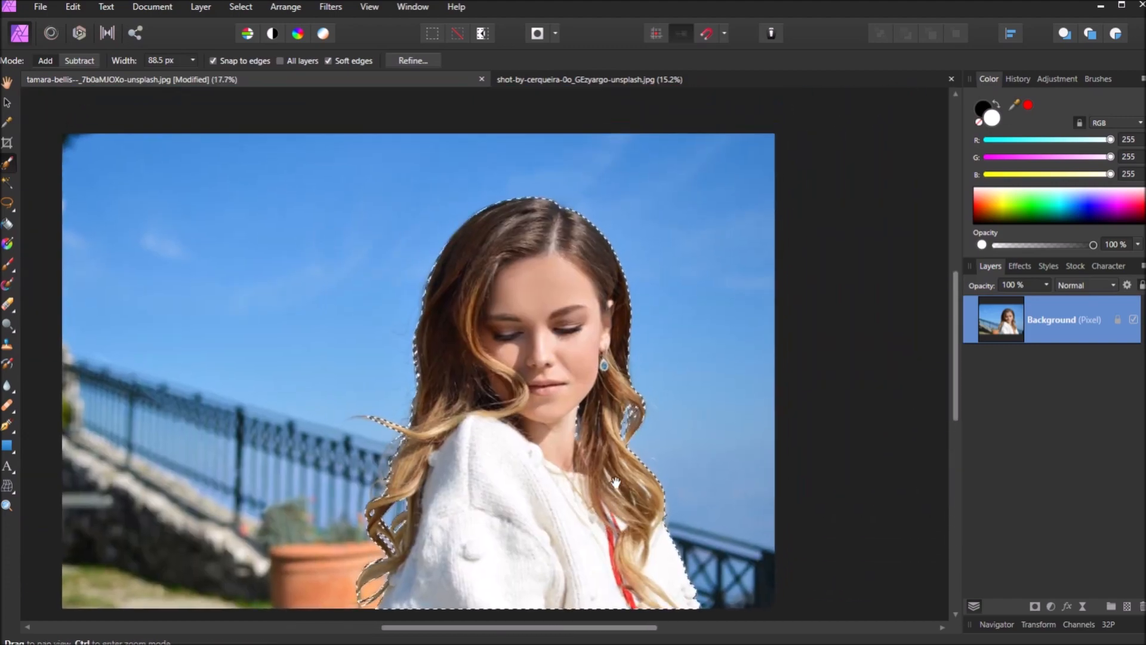
scroll(615, 482, "up", 1)
scroll(646, 456, "down", 1)
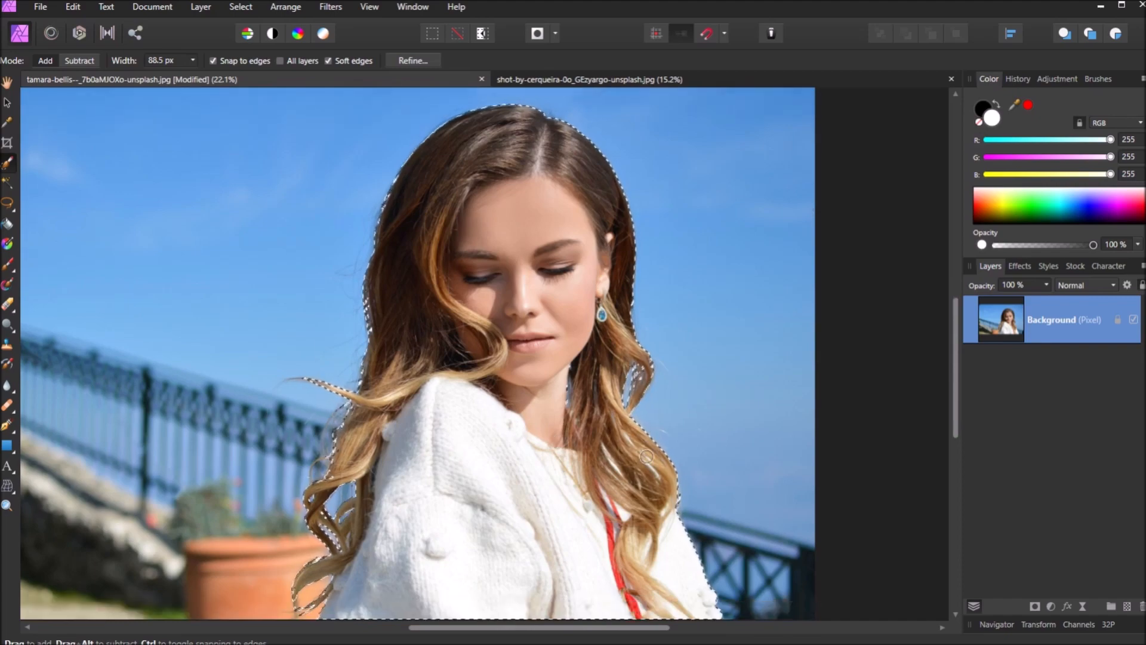
scroll(644, 417, "up", 5)
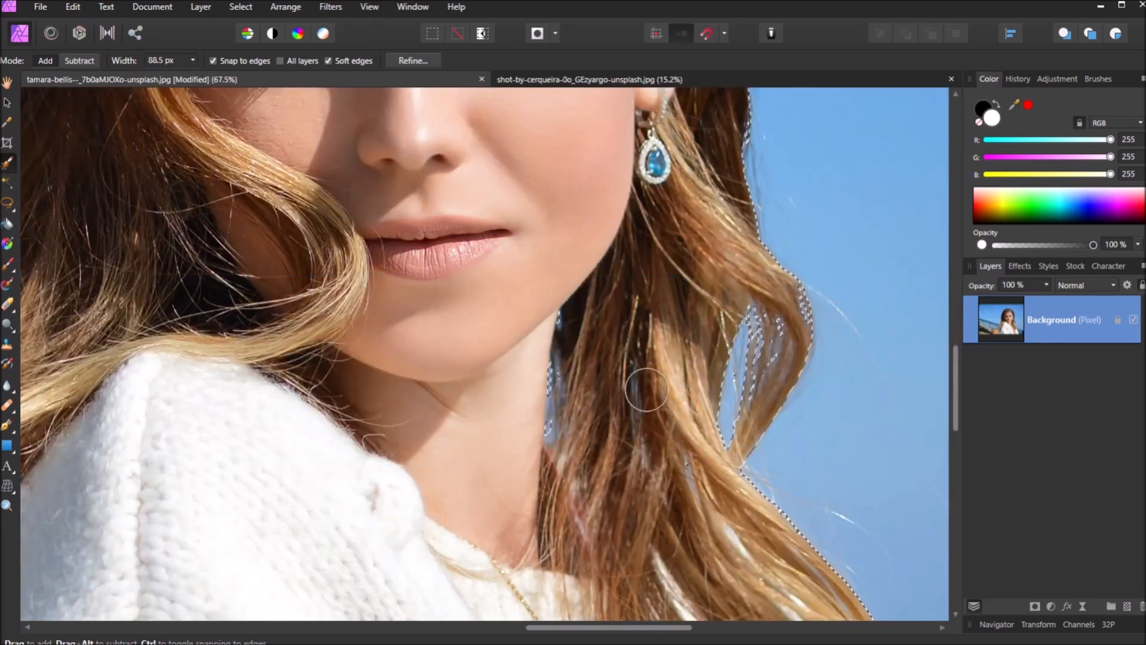
scroll(646, 390, "down", 2)
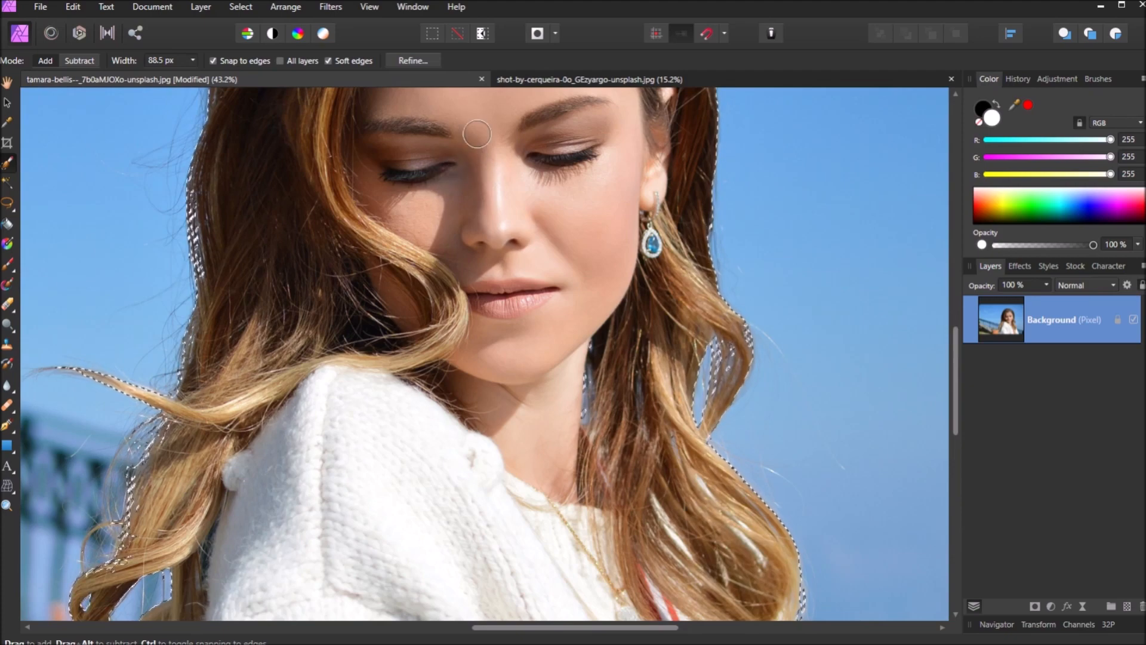
scroll(627, 307, "down", 3)
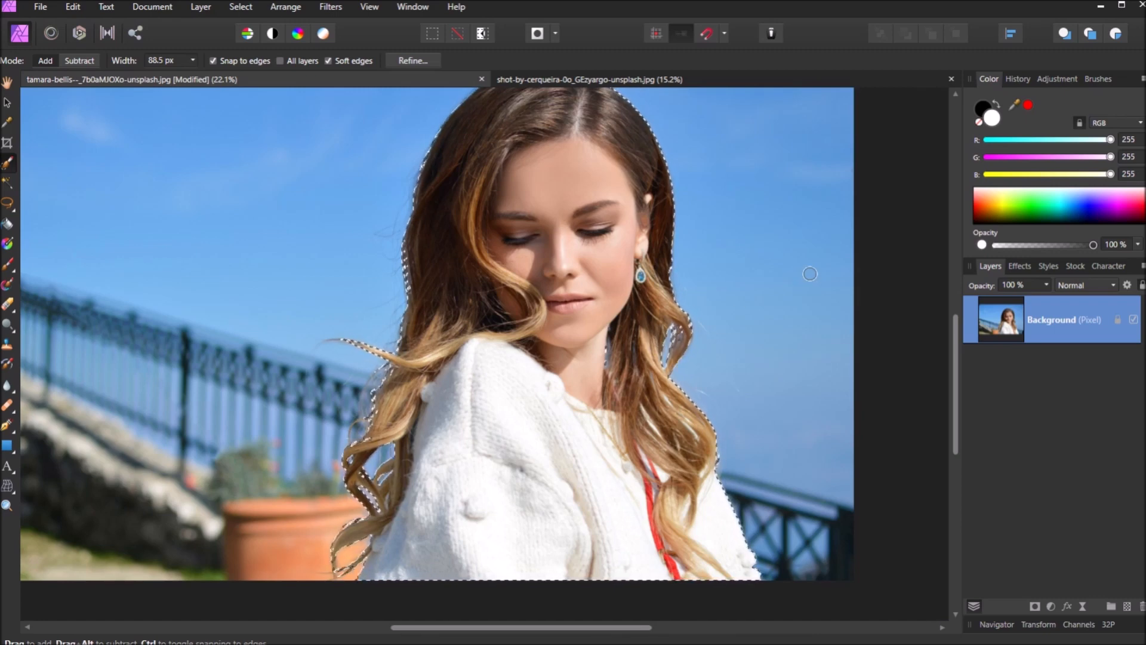
- Duplicate the selected woman onto a separate layer and deselect
key("ctrl+j")
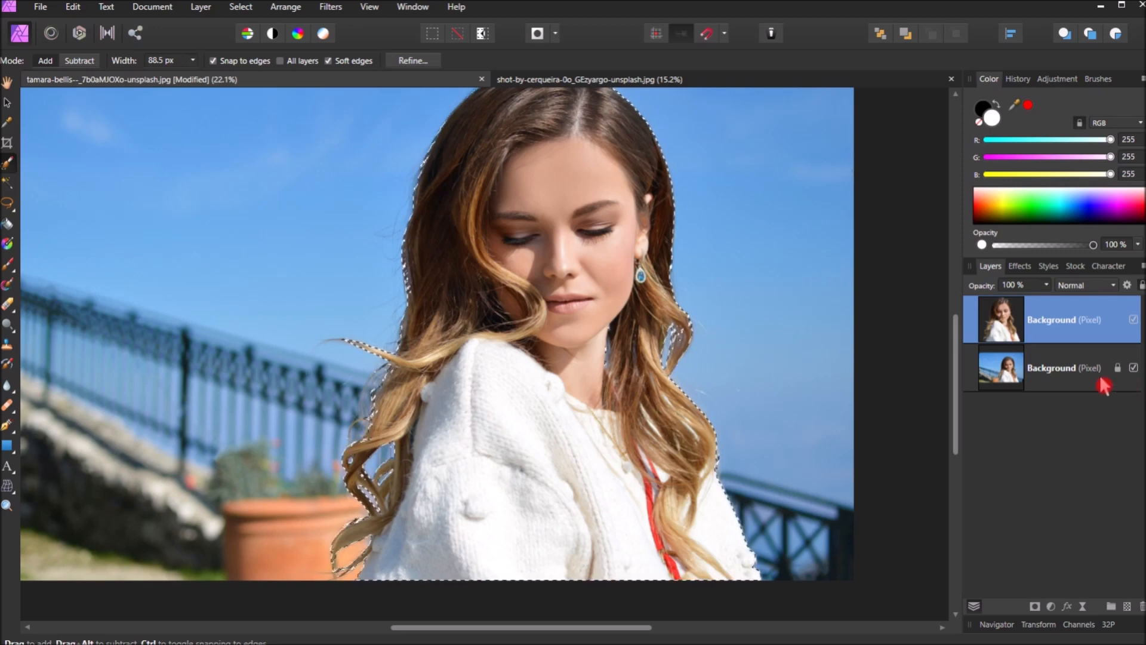
key("ctrl+d")
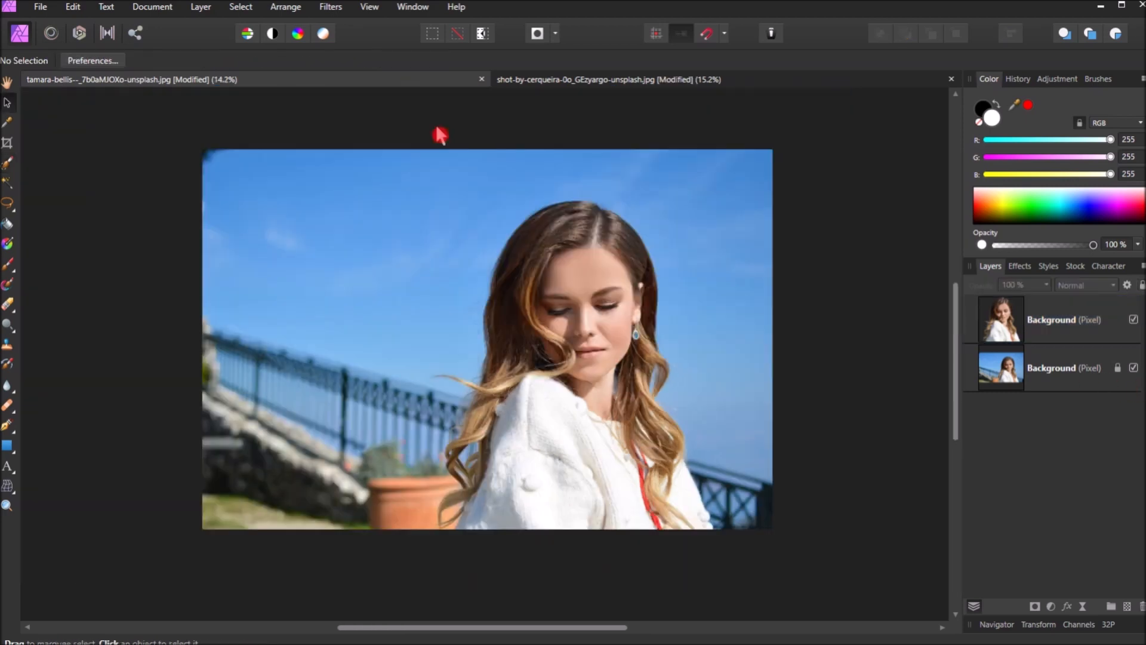
- Switch to the galaxy photo's document and copy its Background layer
left_click(578, 85)
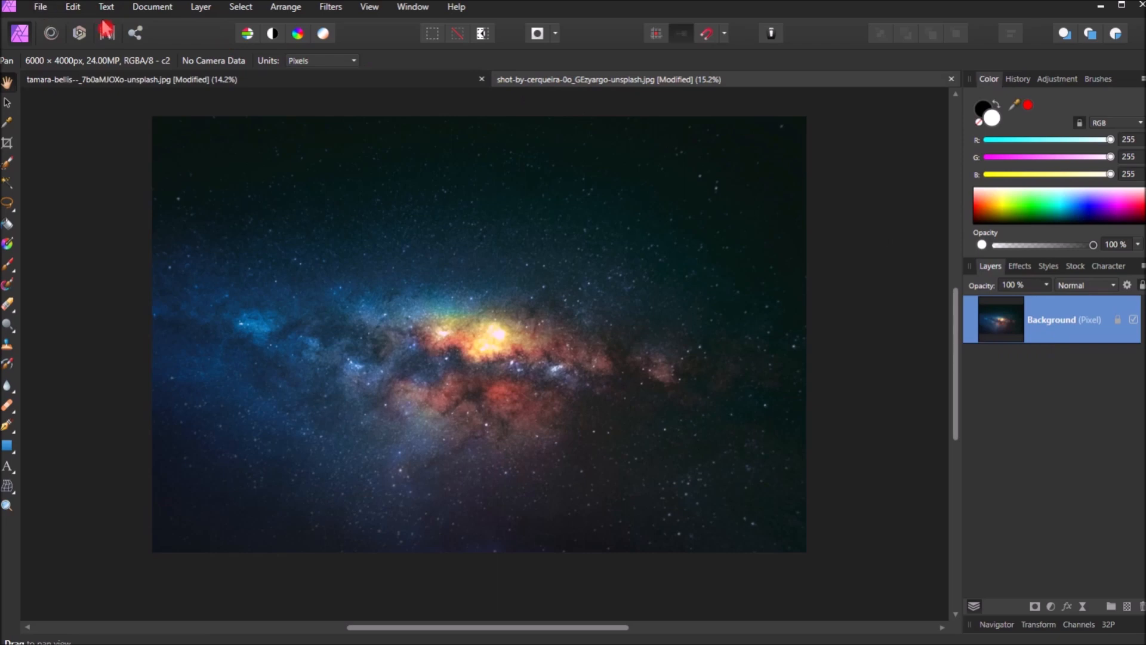
left_click(82, 10)
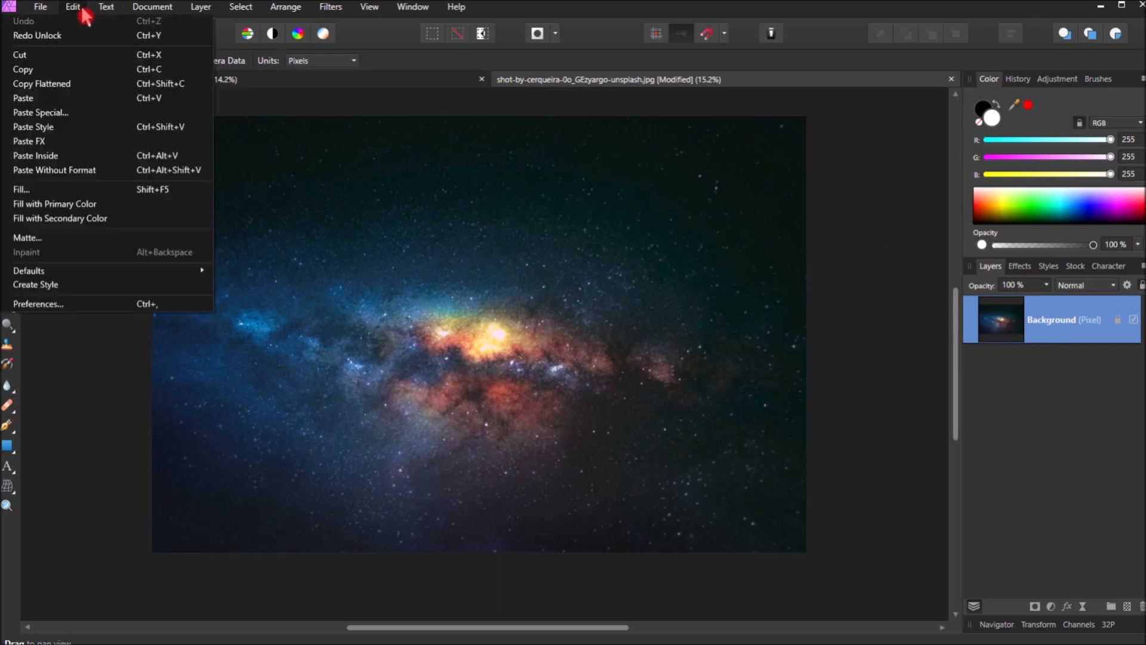
left_click(63, 70)
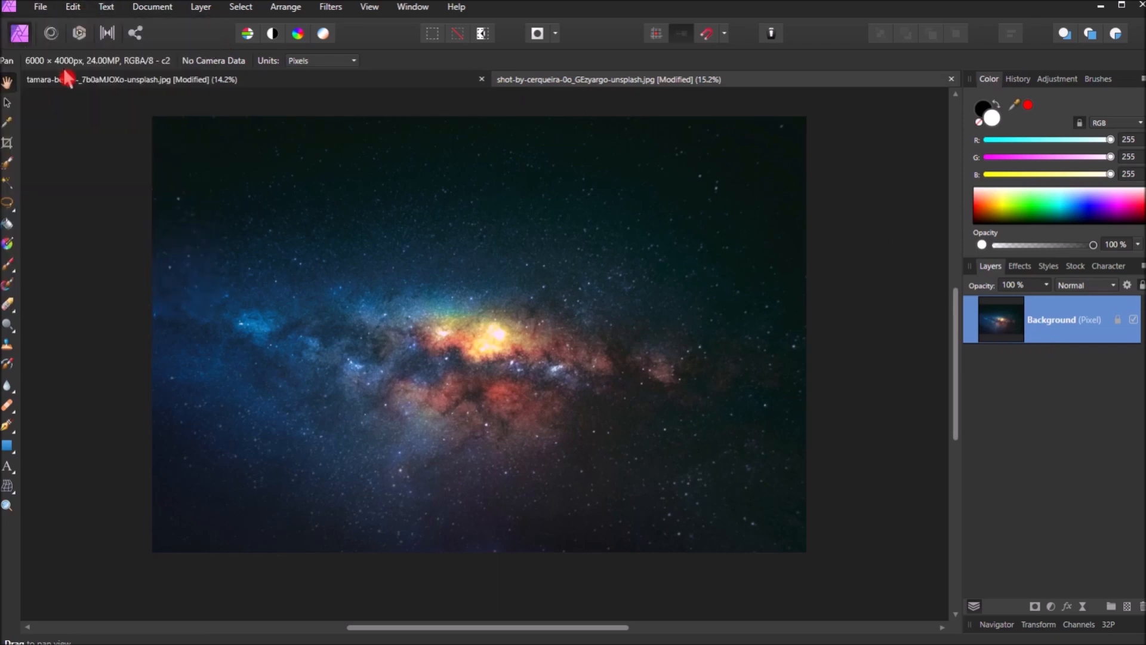
- Return to the portrait document and paste the galaxy inside the woman's cutout layer, with insertion set to inside the selected layer
left_click(257, 83)
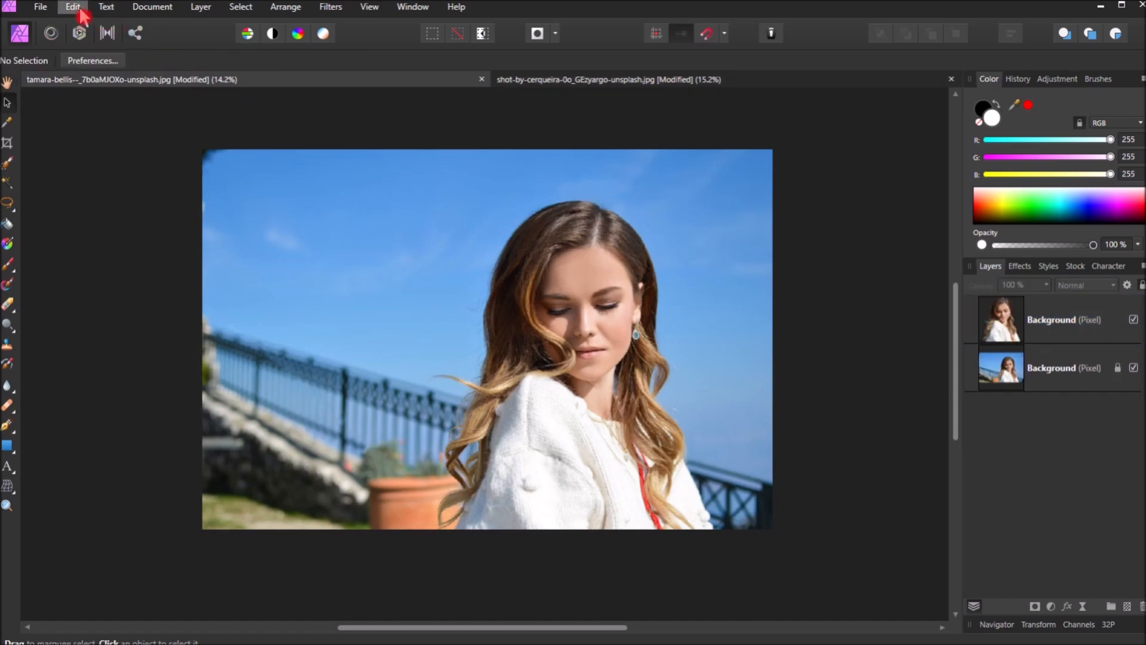
left_click(1056, 323)
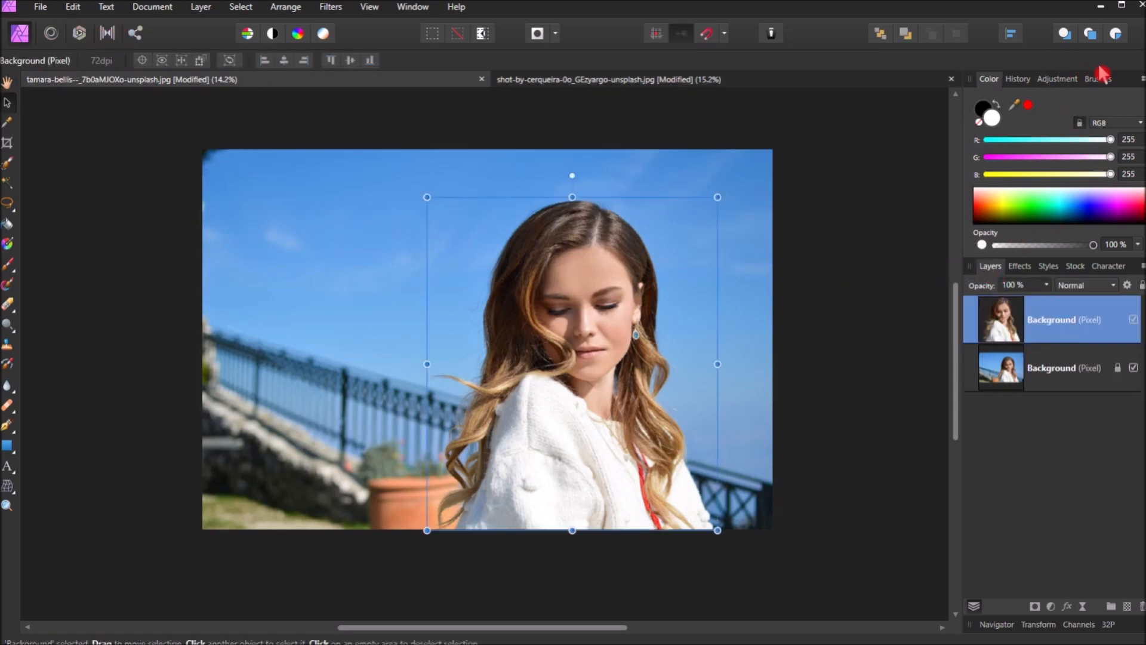
left_click(1115, 34)
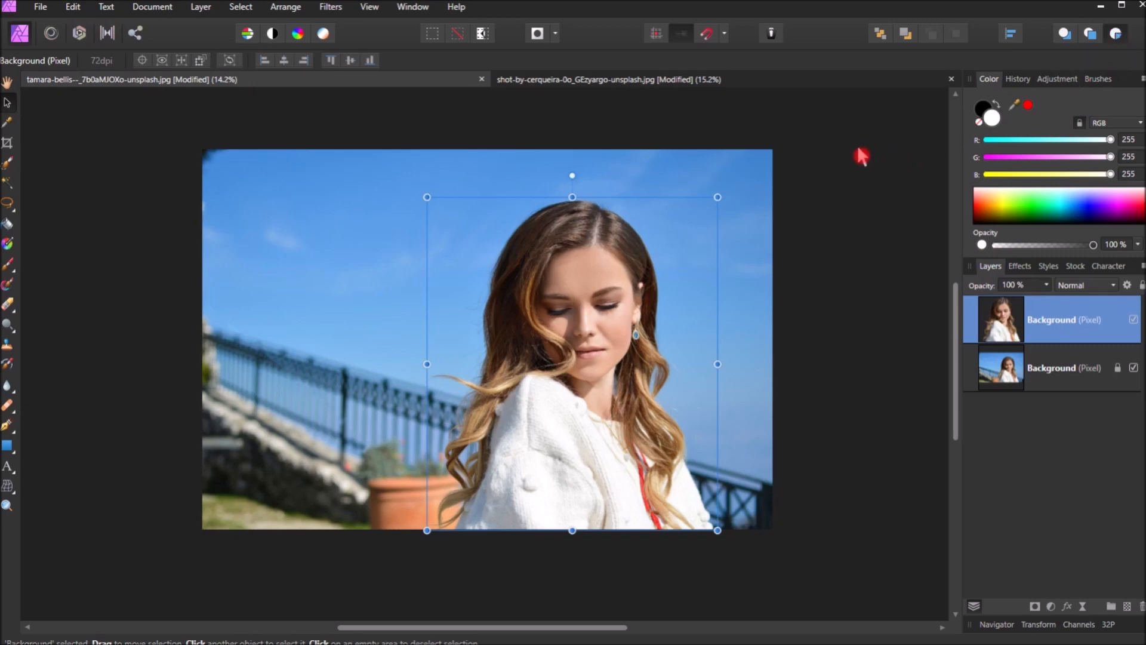
left_click(73, 7)
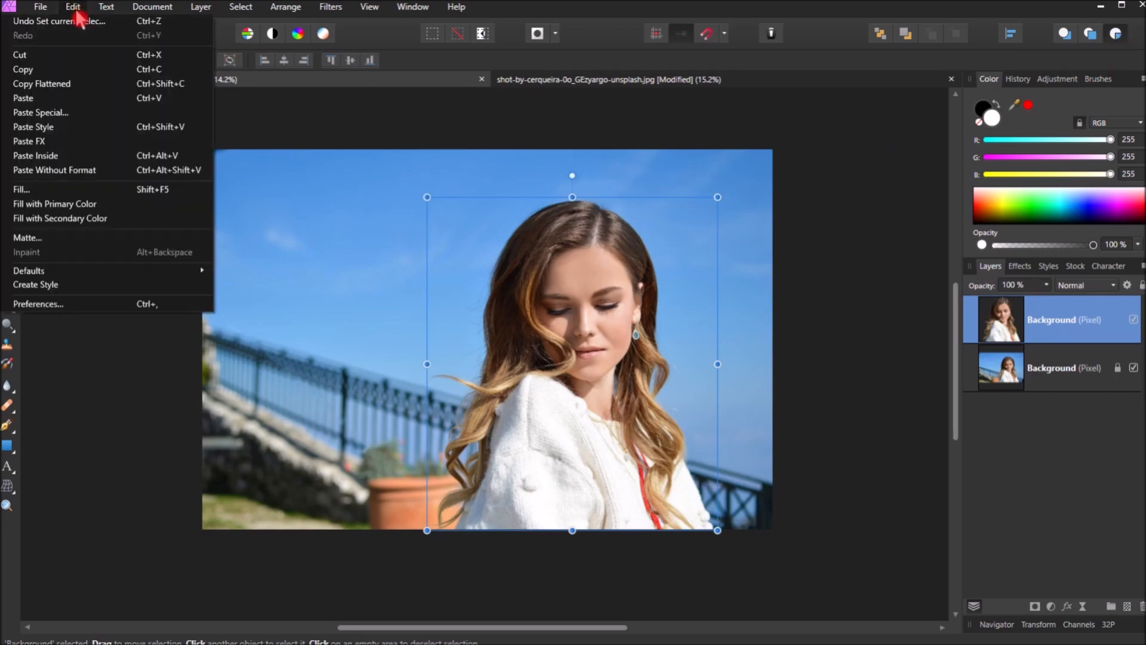
left_click(58, 96)
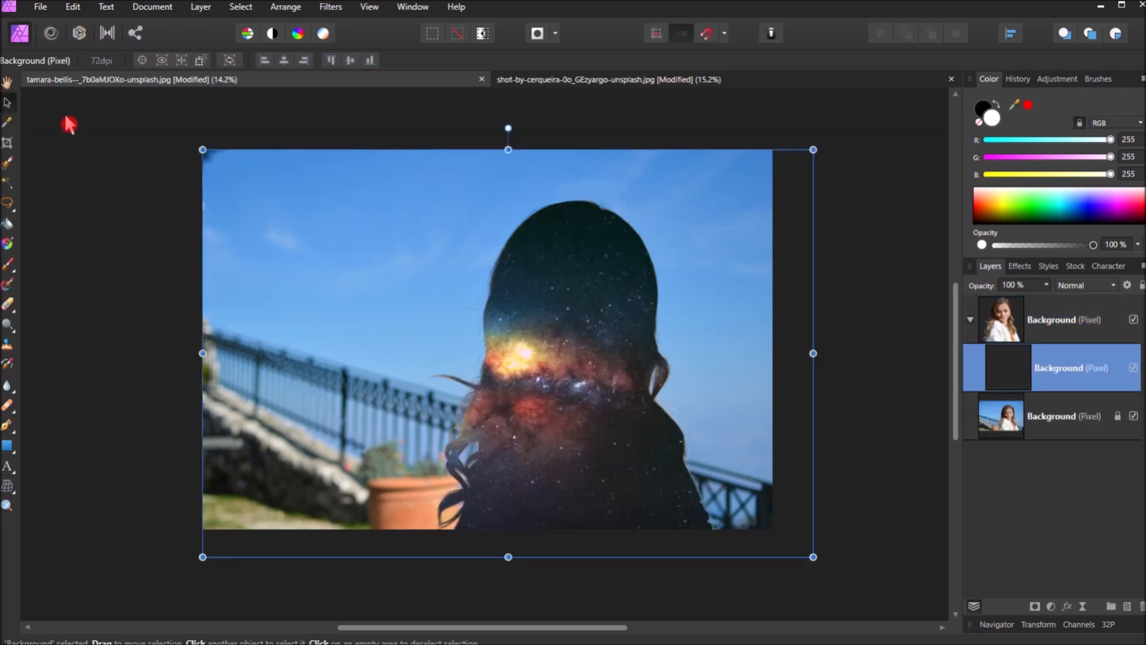
- Add a mask to the galaxy layer nested inside the woman's cutout
left_click(70, 125)
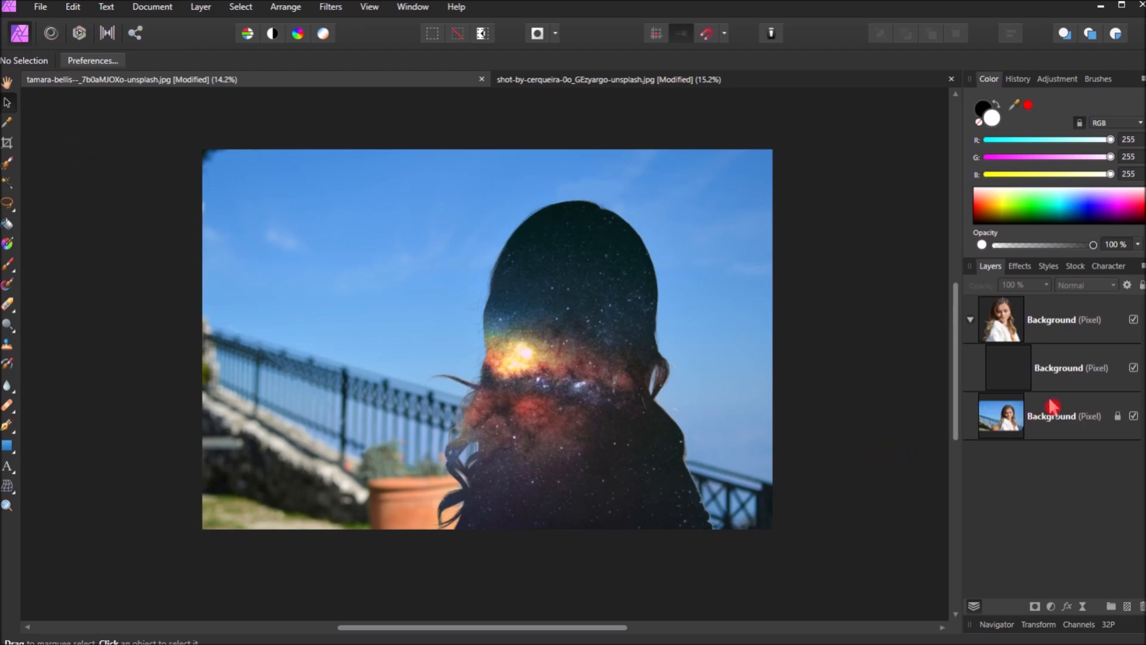
left_click(1084, 380)
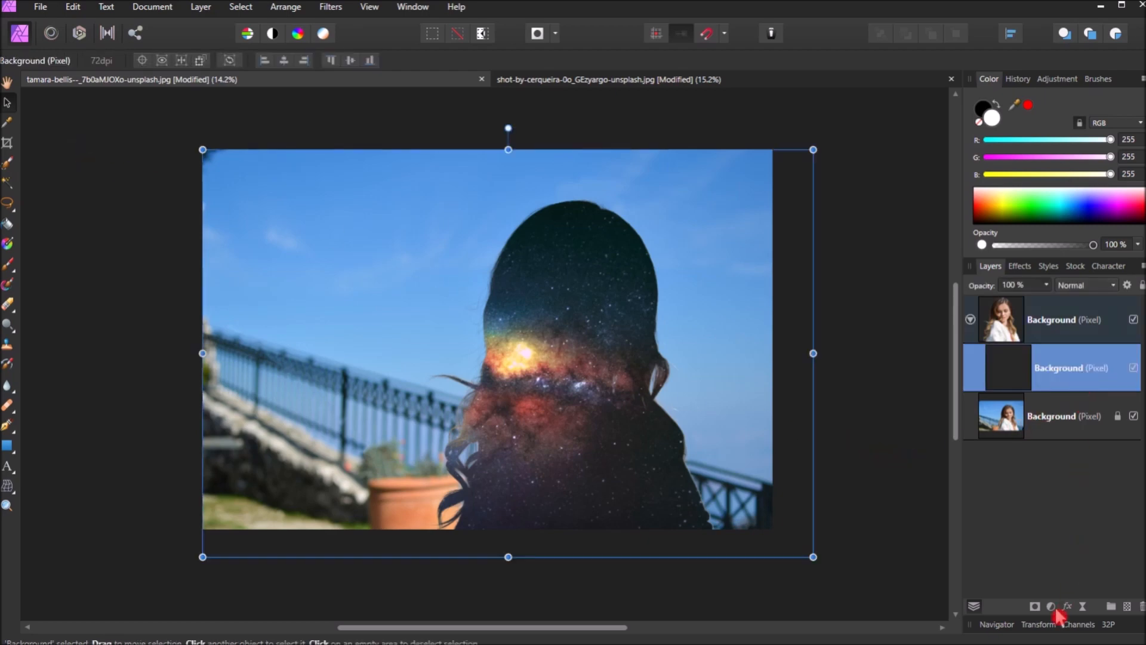
left_click(1035, 608)
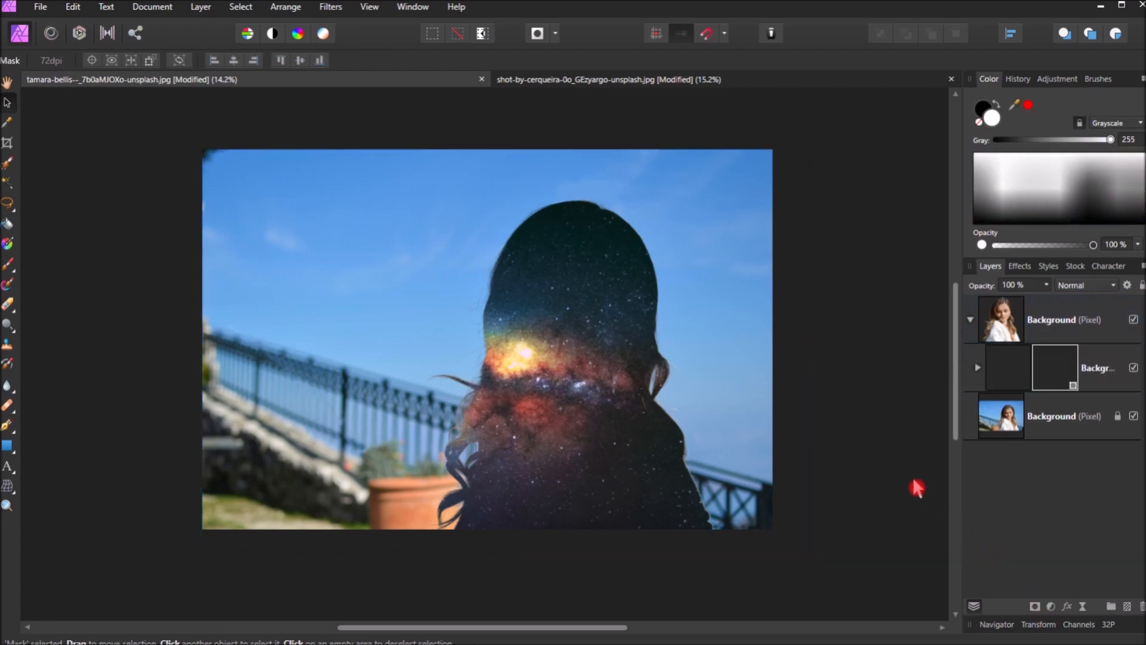
- Paint black on the galaxy mask with a 4096 px brush at 0% hardness to reveal the woman's face and upper hair
left_click(996, 105)
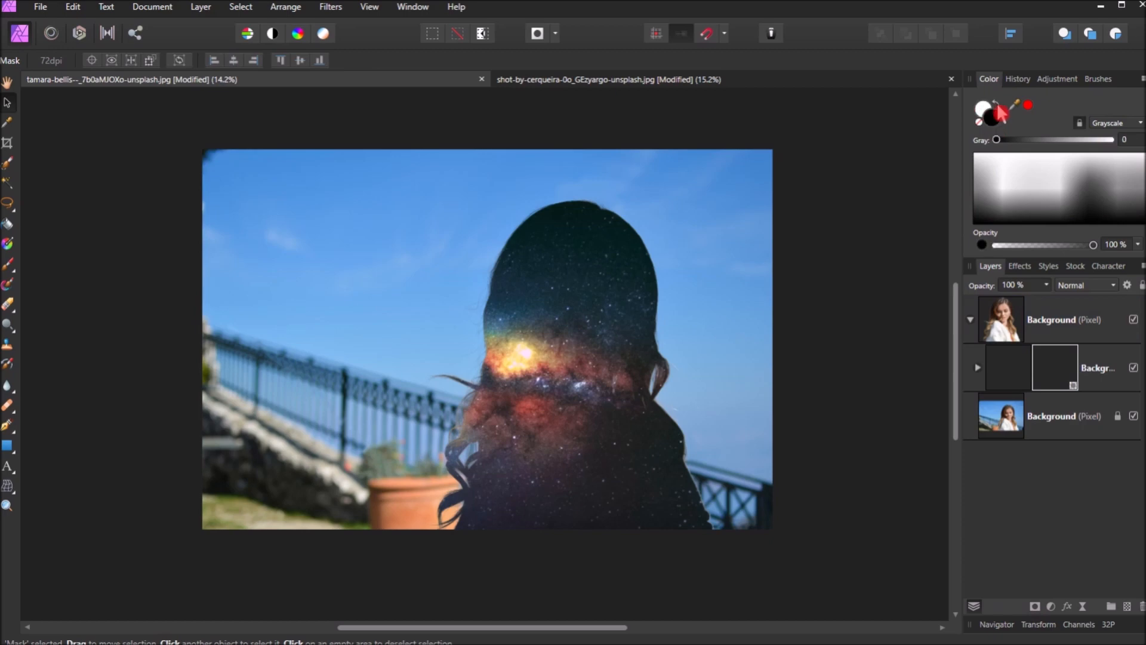
left_click(7, 264)
key("x")
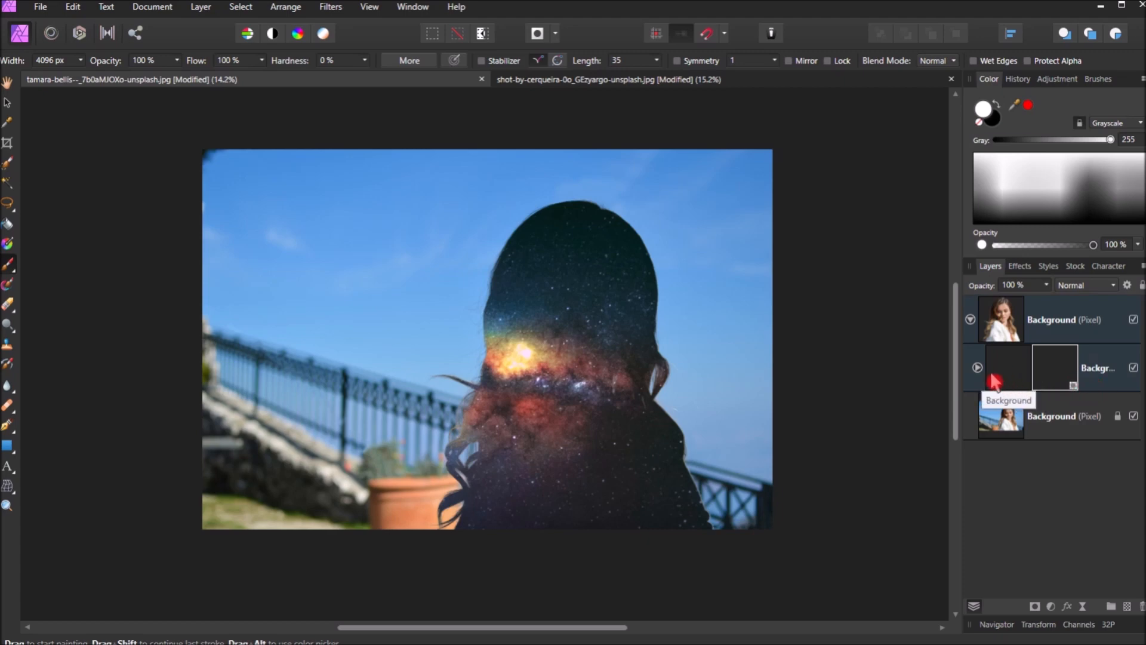
left_click_drag(963, 363, 842, 363)
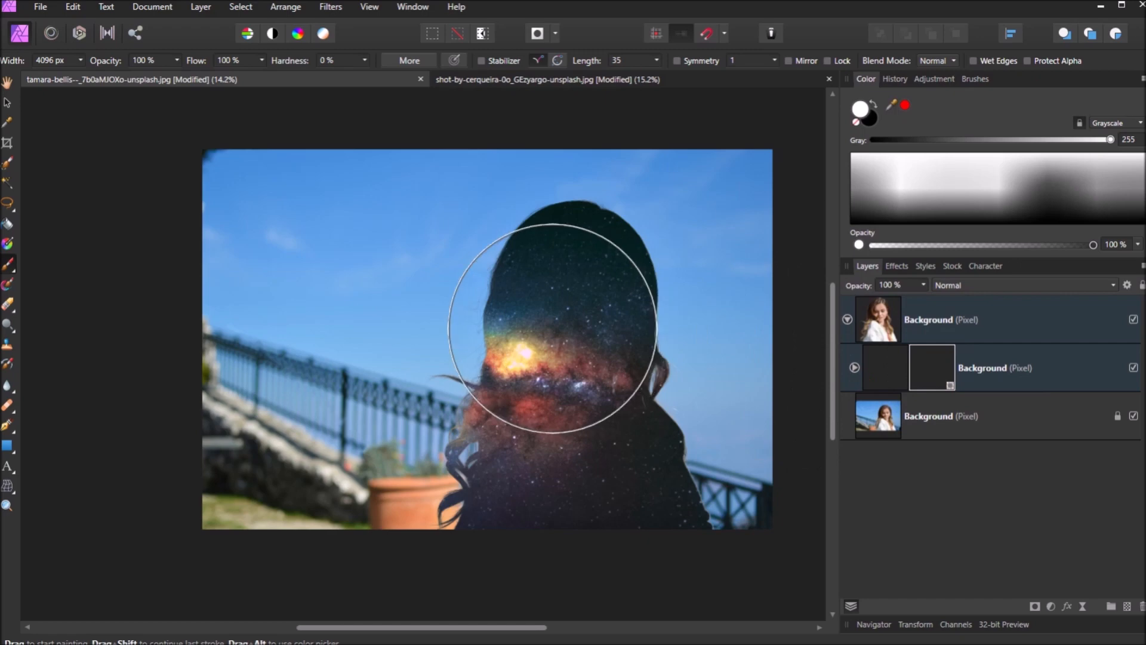
left_click(873, 105)
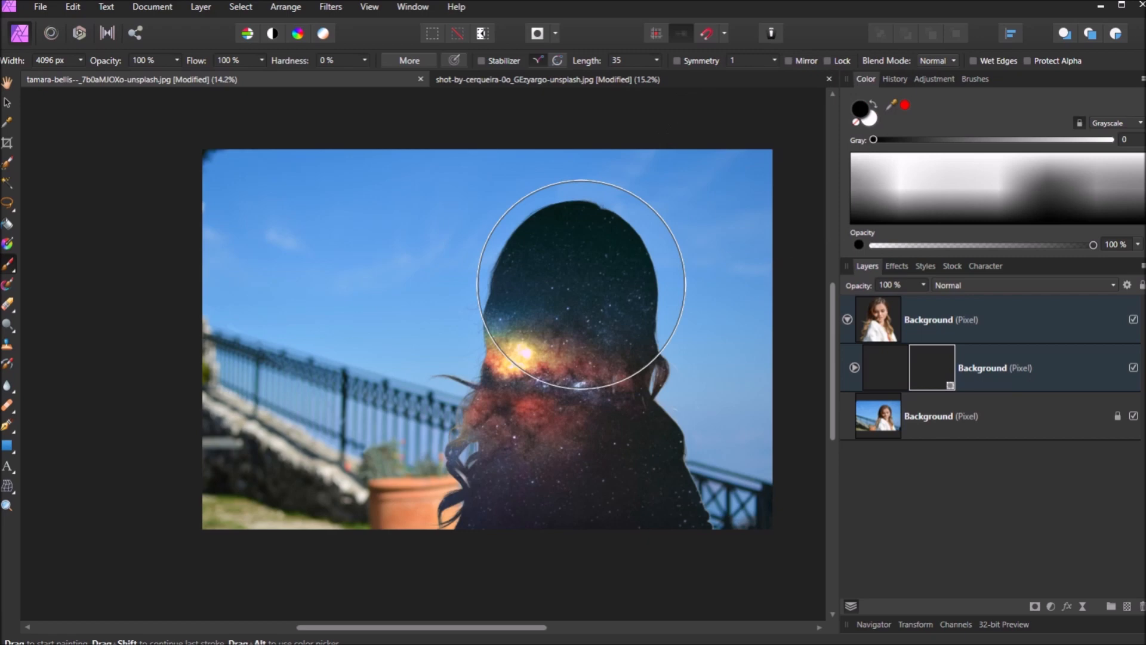
key("ctrl+z")
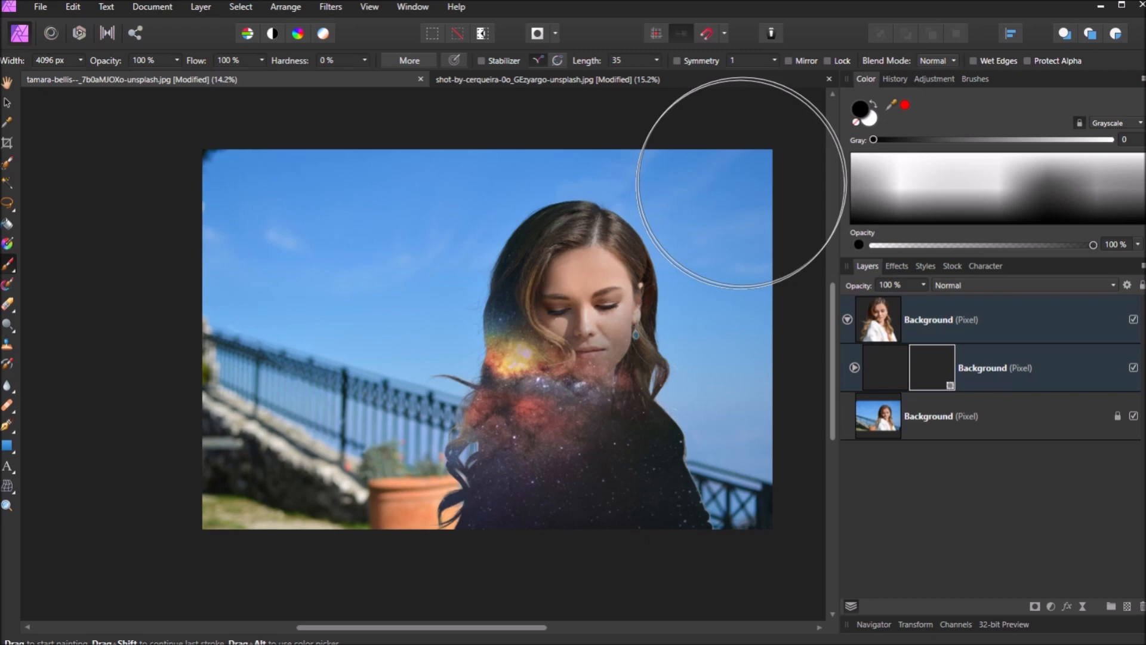
- Set the mask brush to white and check the galaxy blend around the woman's hair, face and shoulders
scroll(741, 183, "up", 2)
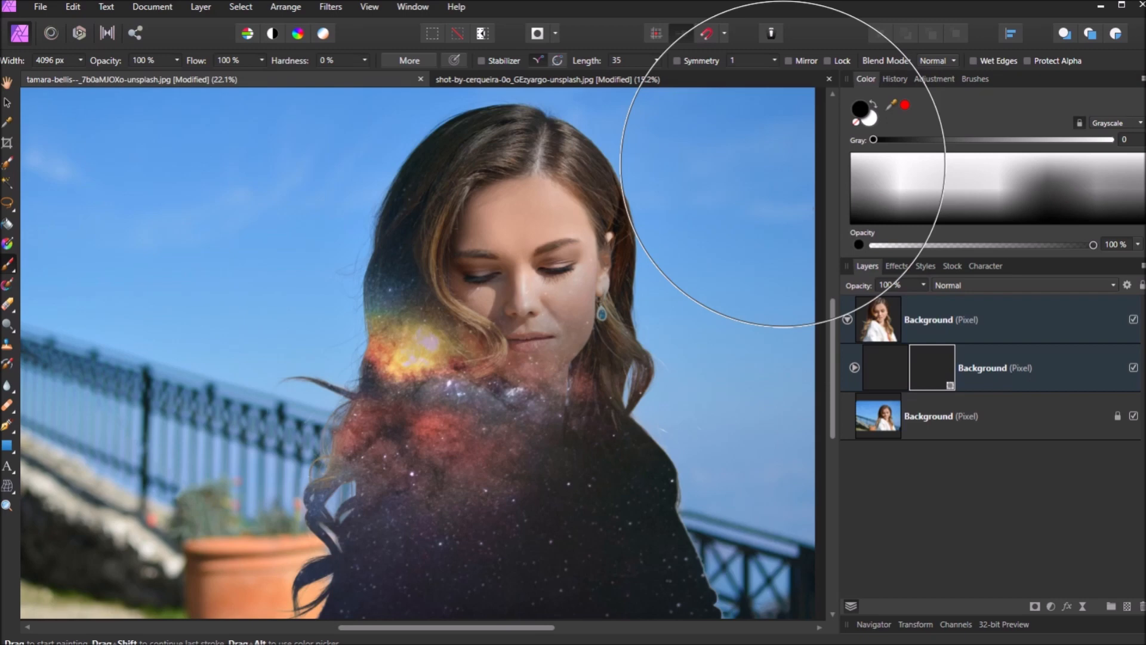
key("x")
scroll(396, 511, "down", 2)
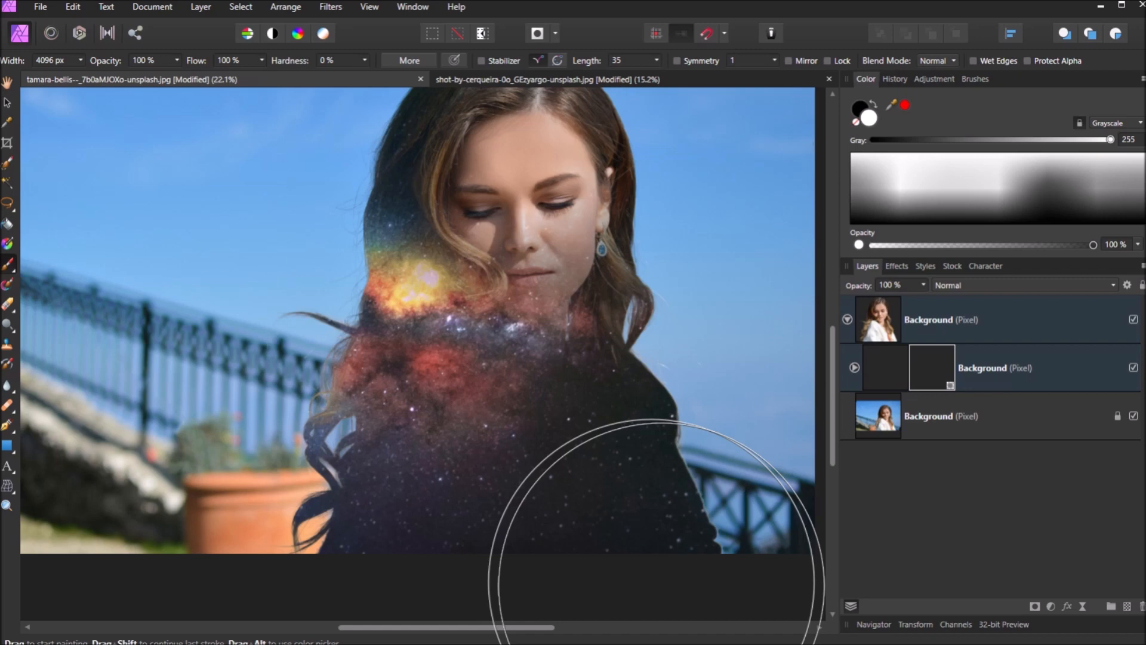
scroll(657, 582, "down", 1)
key("v")
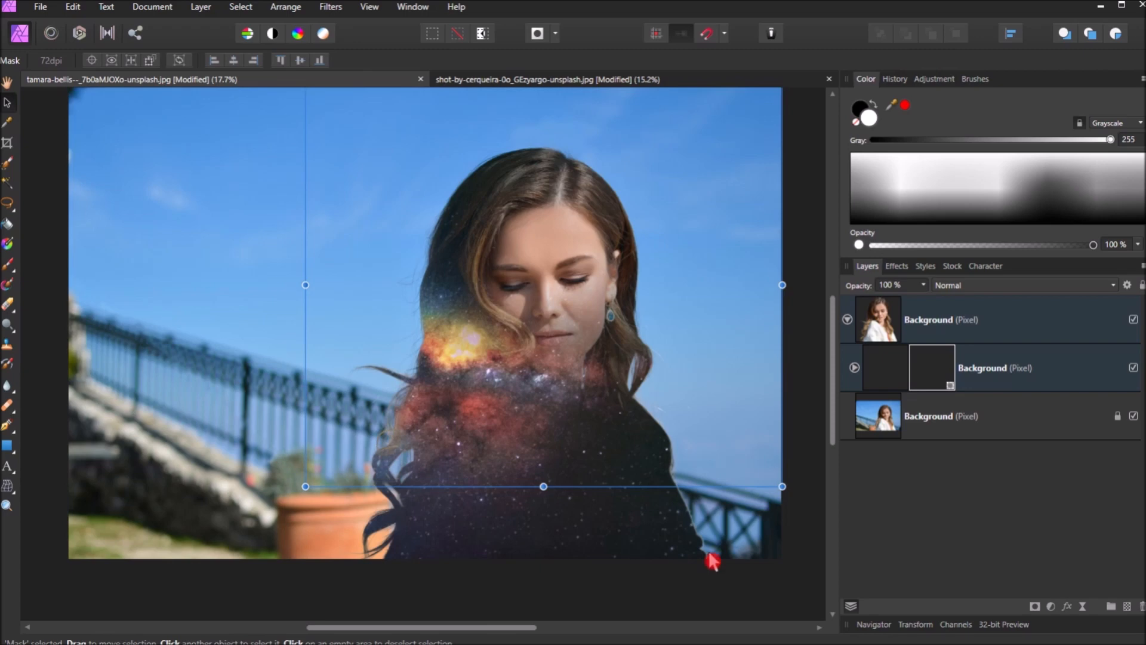
scroll(654, 356, "up", 3)
scroll(653, 357, "down", 1)
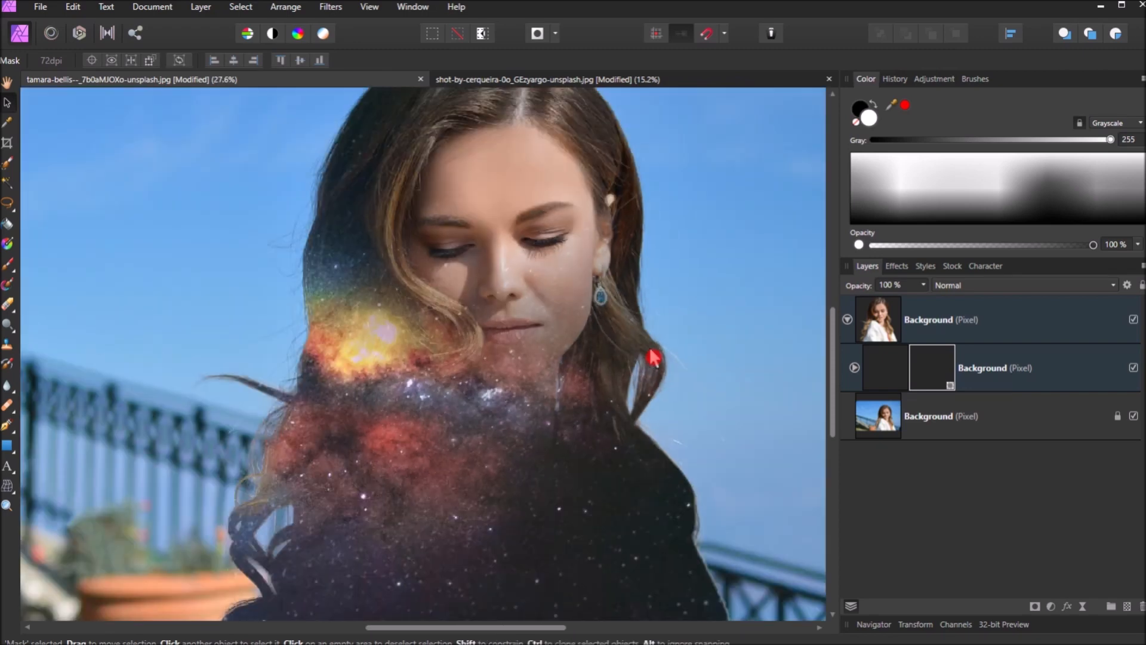
scroll(654, 356, "down", 1)
- Delete the locked original Background photo layer beneath the cutout and narrow the layer area slightly
left_click(991, 433)
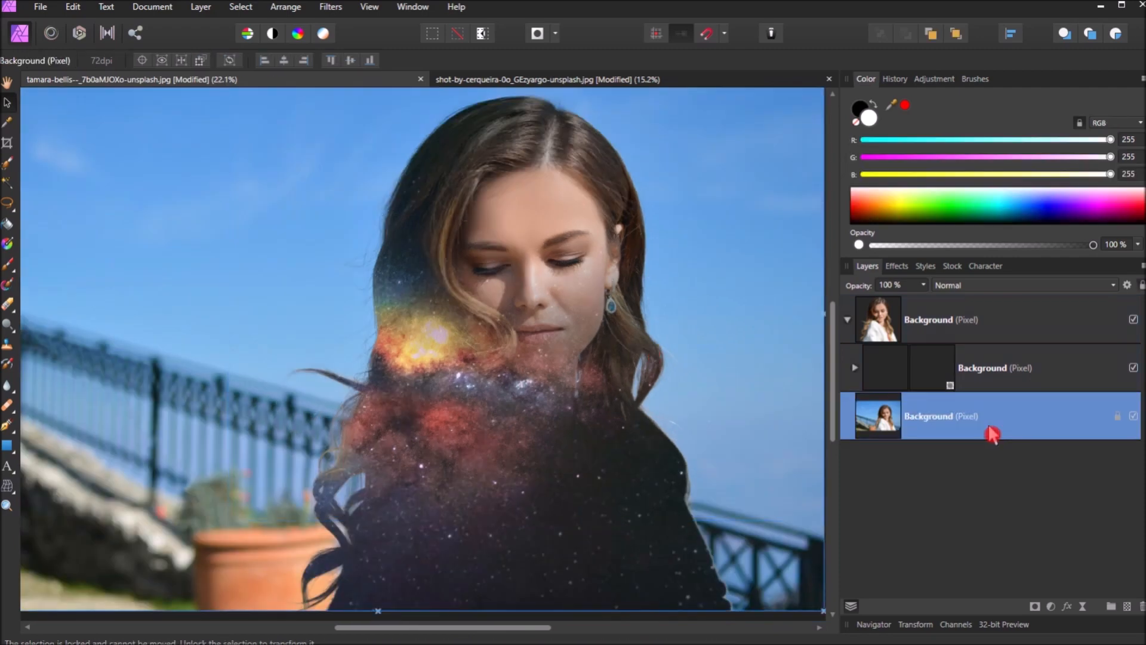
left_click_drag(1127, 426, 1141, 606)
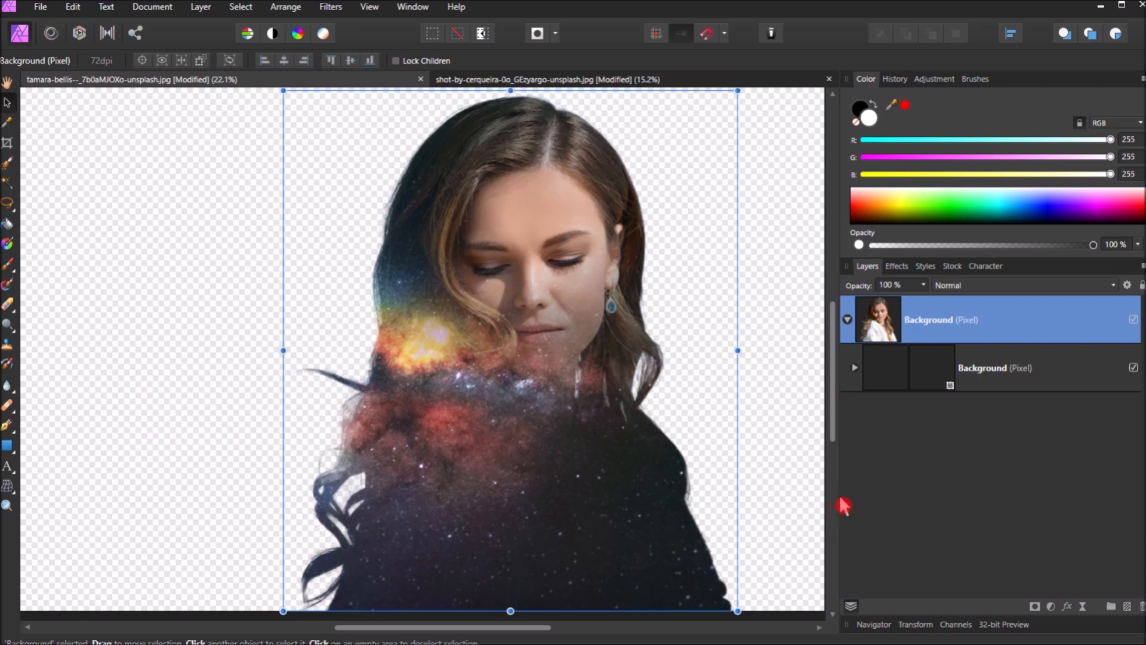
left_click_drag(836, 499, 906, 509)
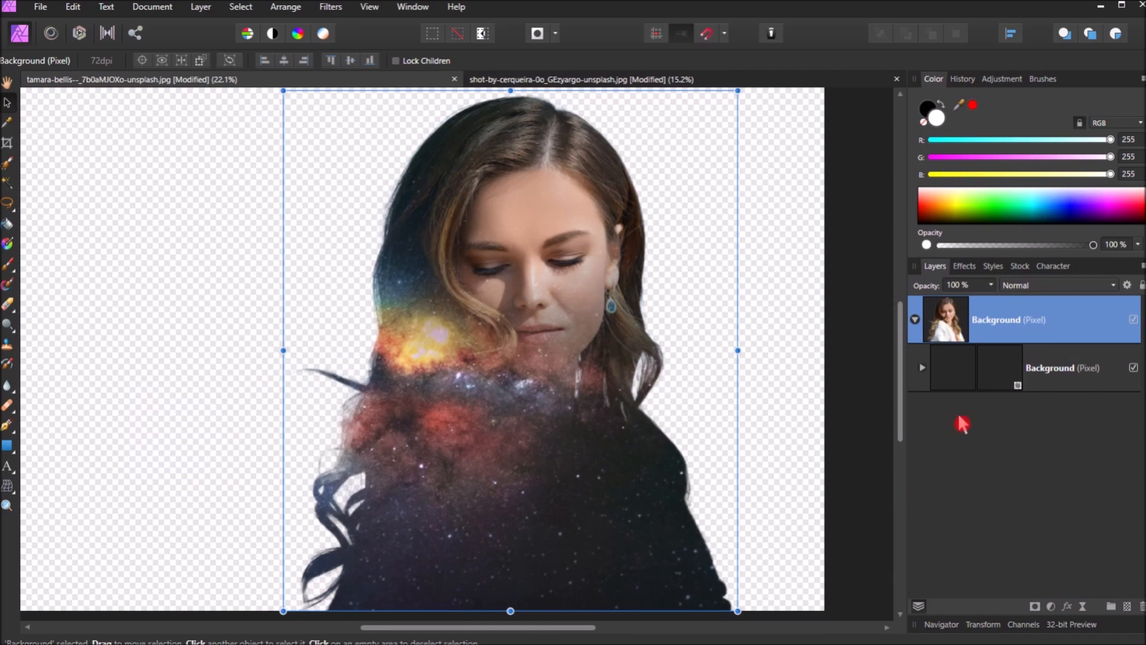
- Paste another galaxy copy behind the masked galaxy layer and move it out of the cutout to the bottom of the layer stack
left_click(958, 378)
left_click(959, 386)
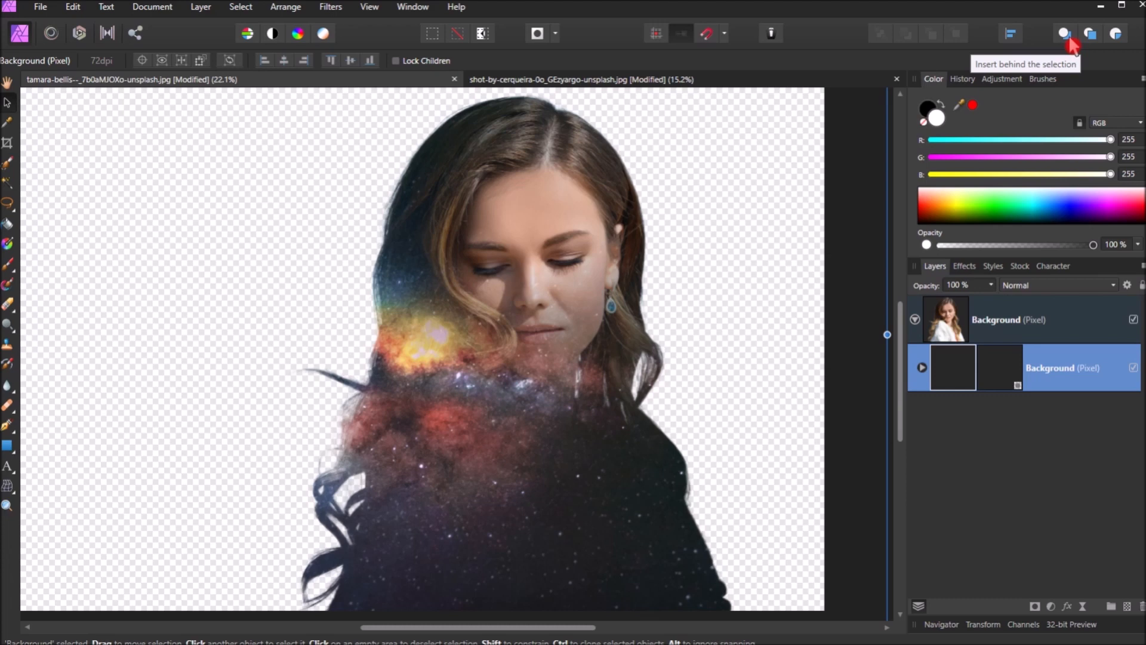
left_click(1066, 35)
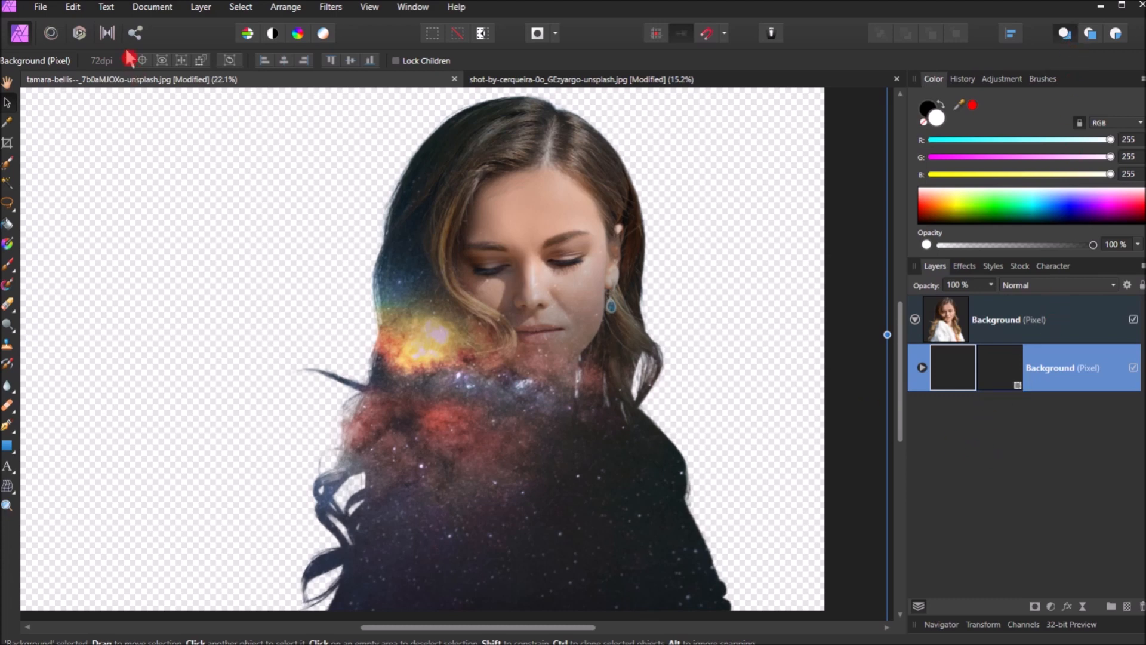
left_click(73, 6)
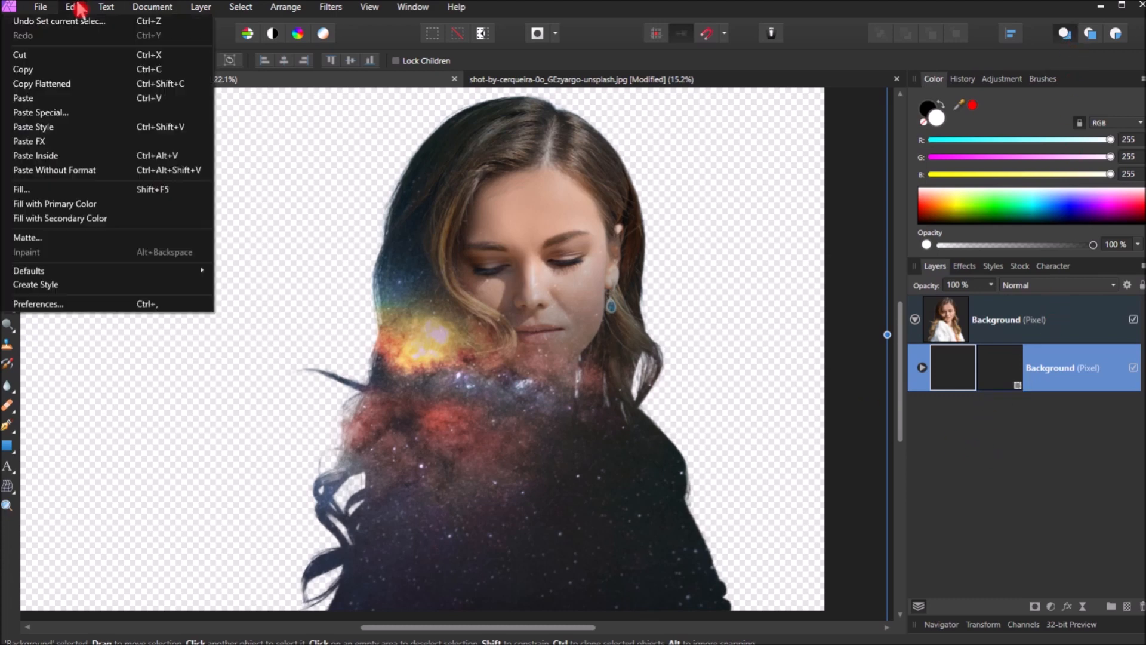
left_click(77, 99)
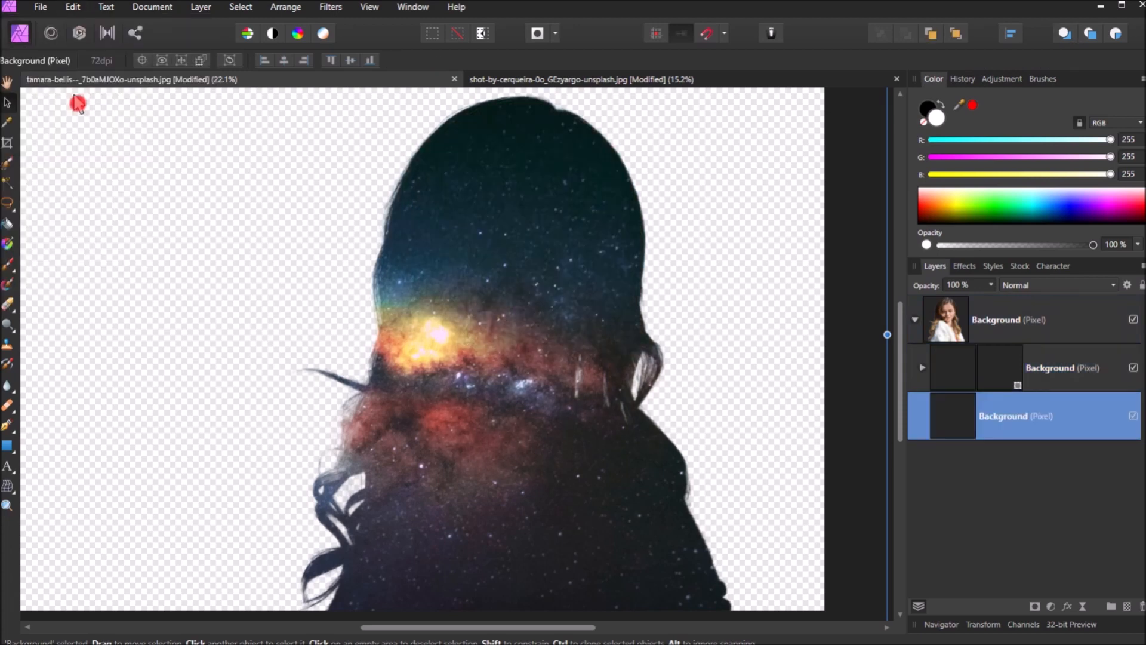
left_click_drag(941, 427, 950, 448)
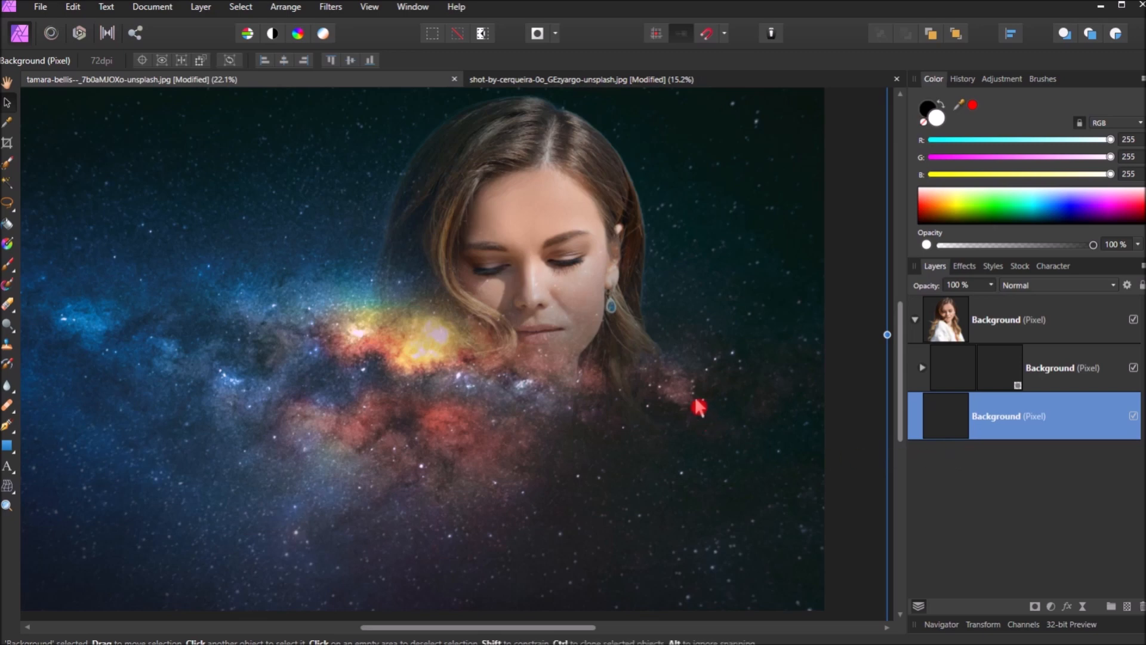
- Rotate the background galaxy 90° clockwise and shift it right so it fills the area behind the woman
scroll(692, 407, "down", 3)
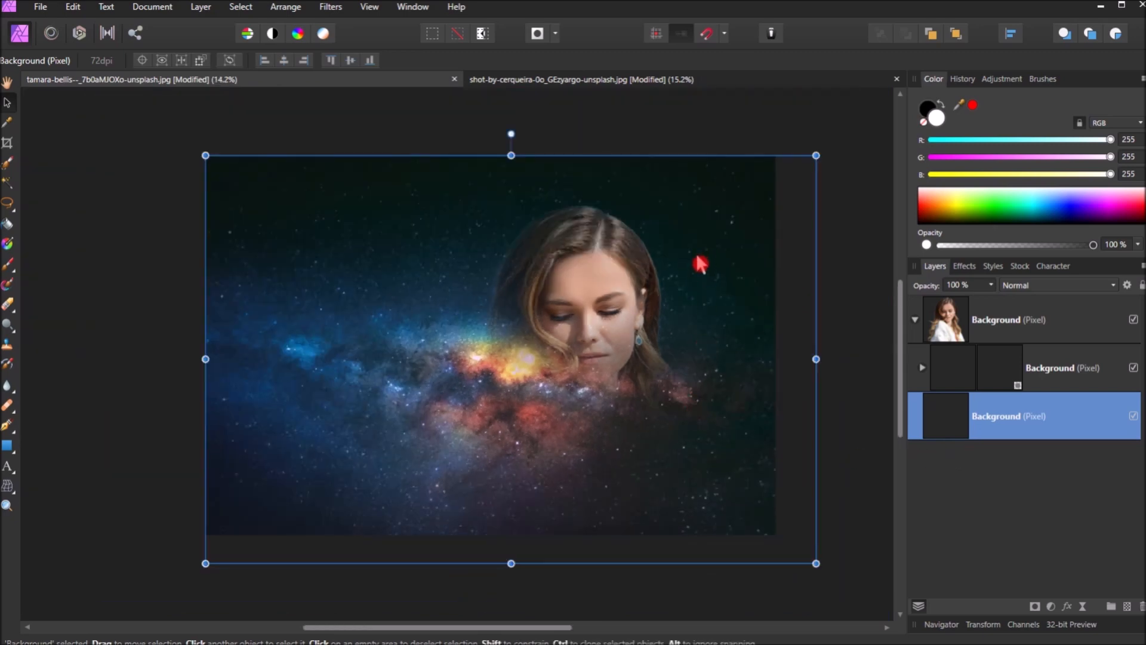
scroll(698, 263, "up", 1)
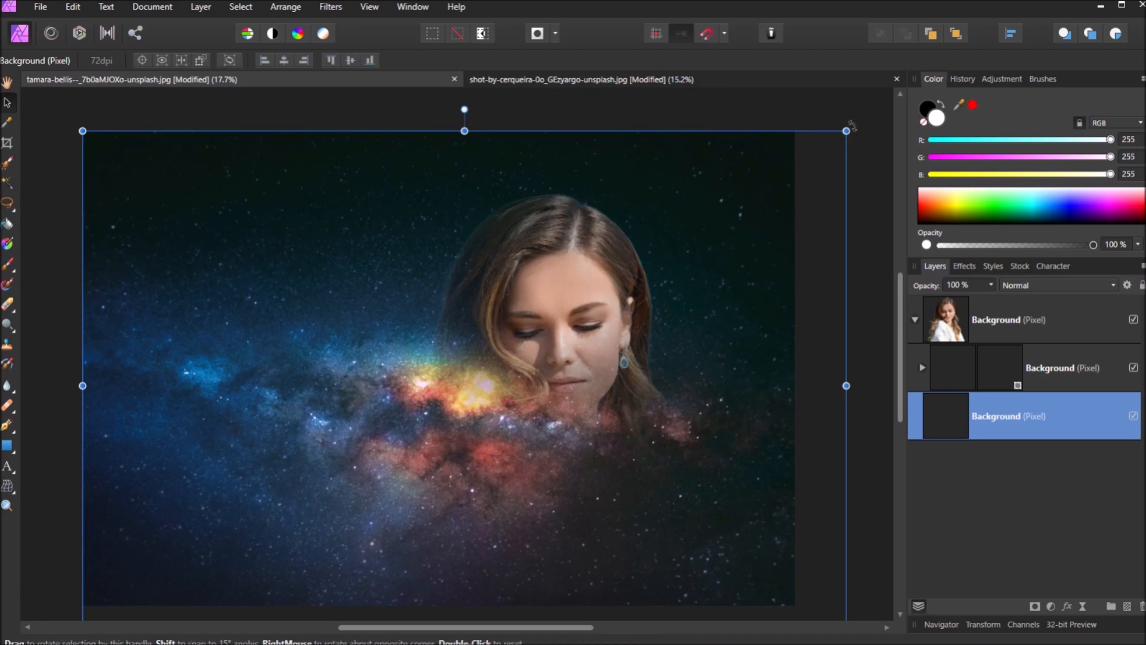
left_click_drag(852, 126, 567, 541)
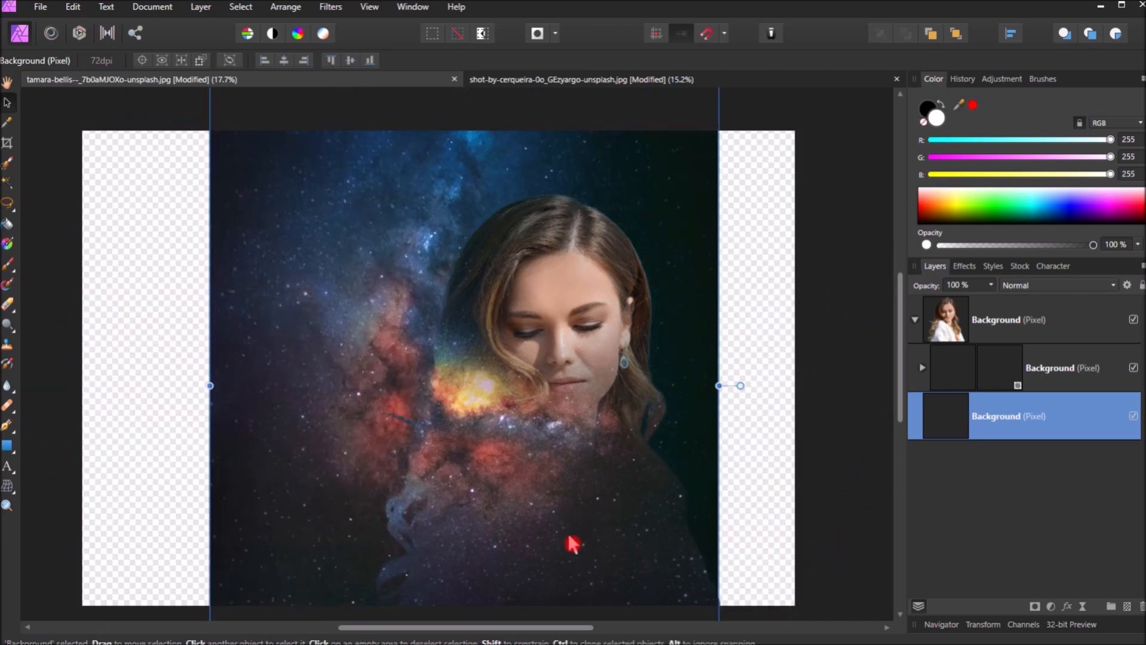
left_click_drag(658, 378, 728, 376)
scroll(726, 374, "down", 2)
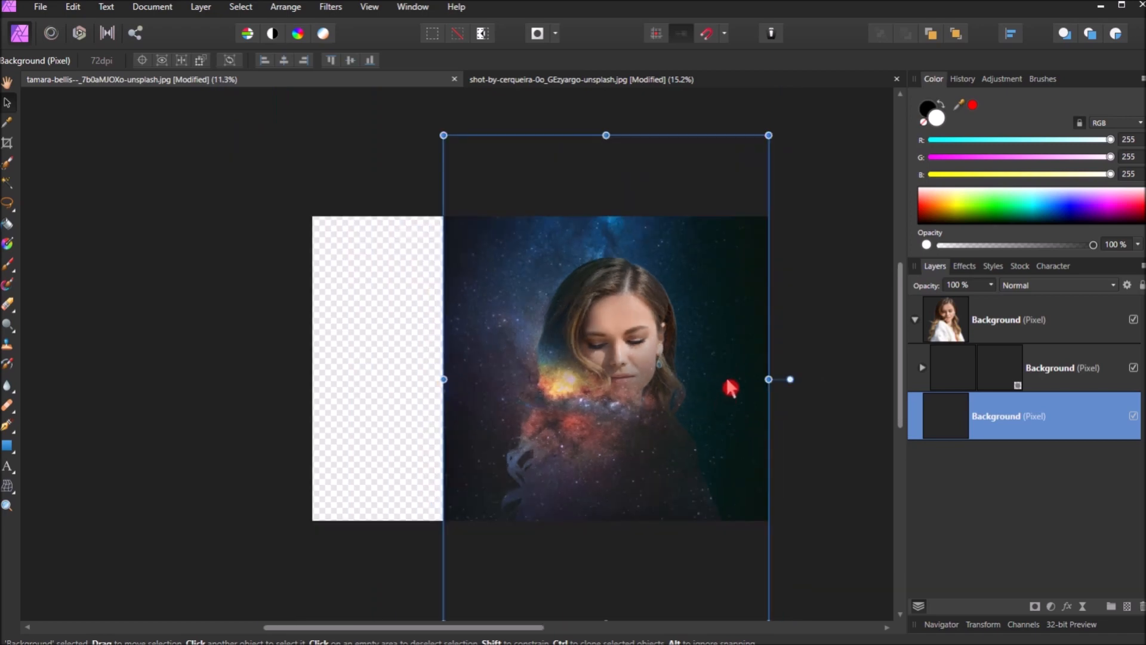
left_click_drag(729, 371, 750, 382)
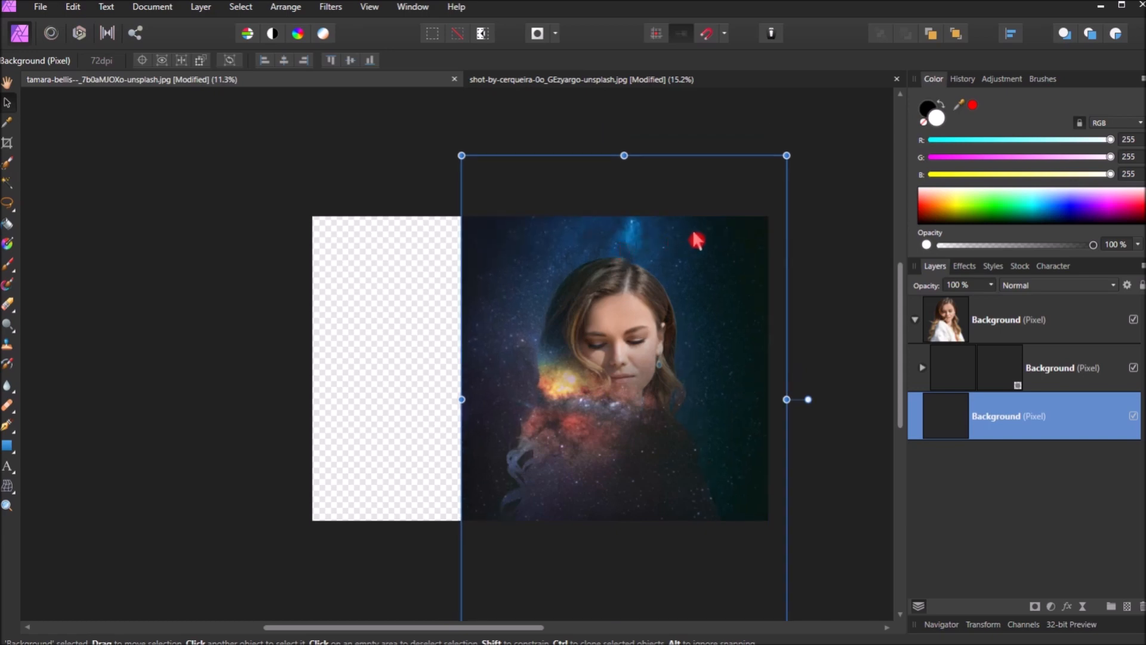
left_click_drag(716, 276, 718, 267)
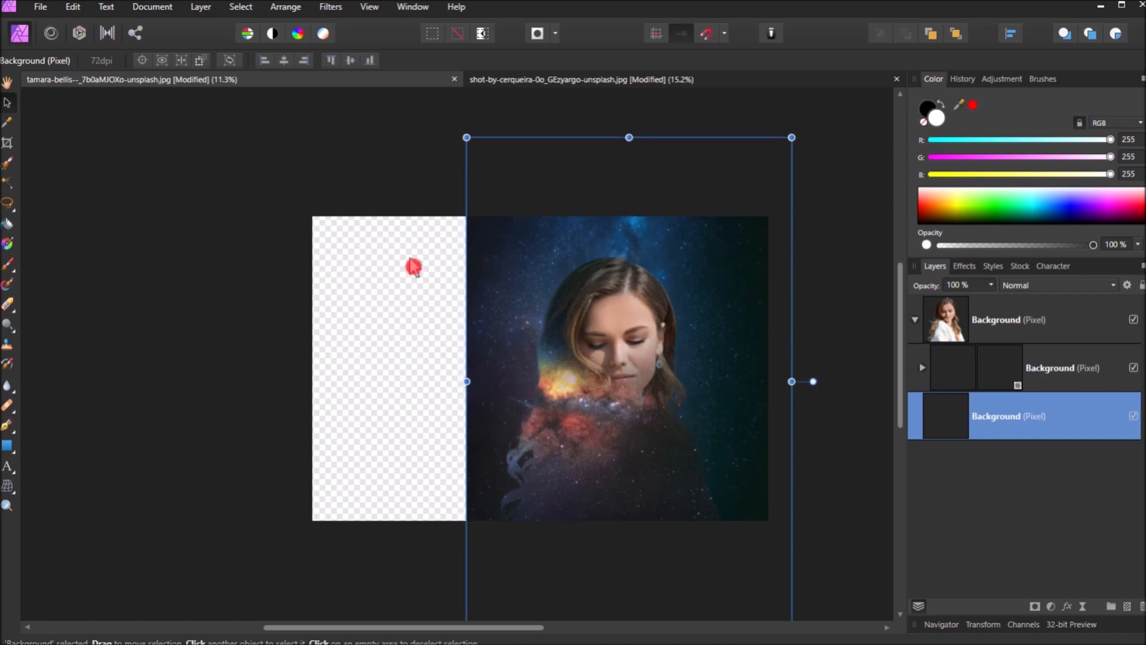
- Deselect the galaxy and start a crop with the Golden Spiral overlay
left_click(96, 173)
left_click(10, 143)
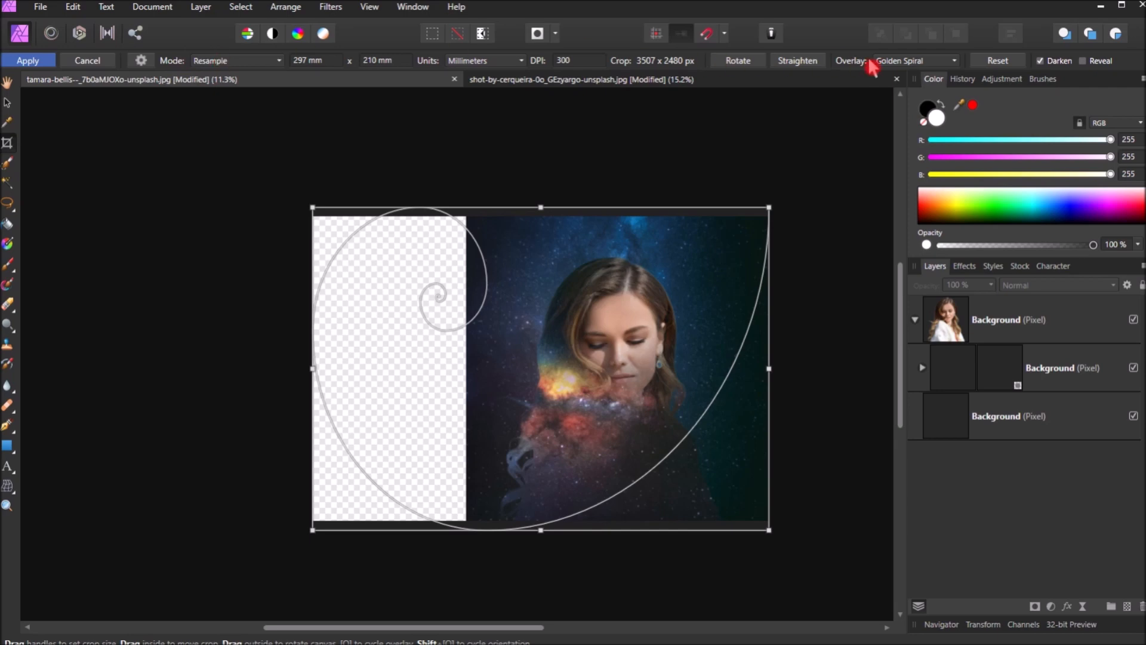
left_click(935, 64)
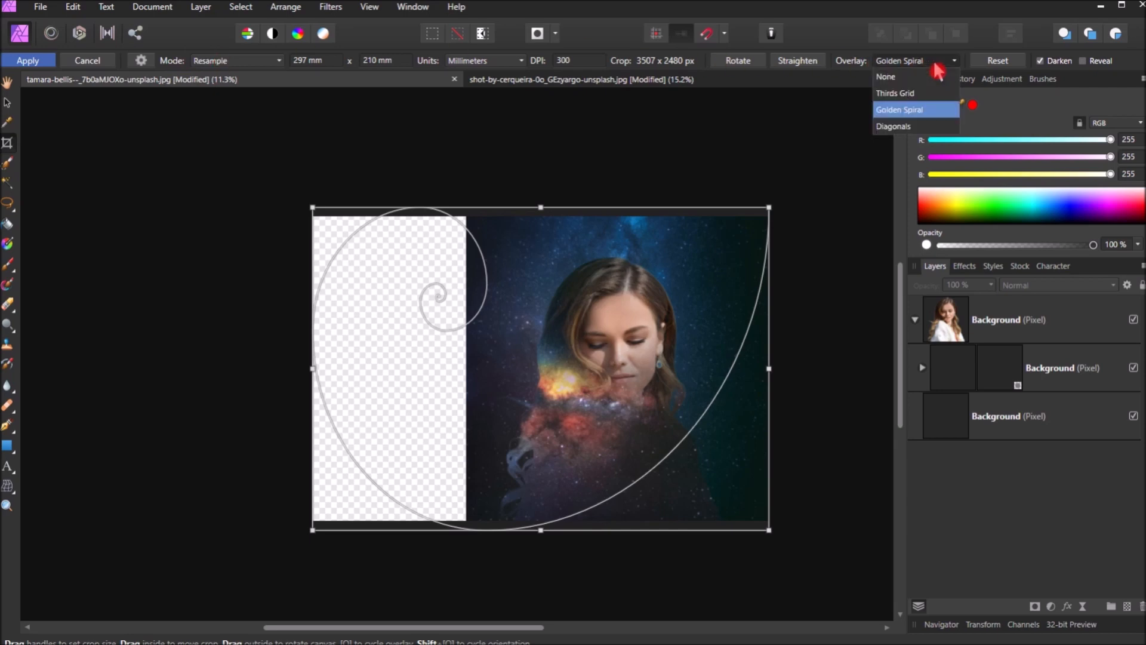
left_click(924, 117)
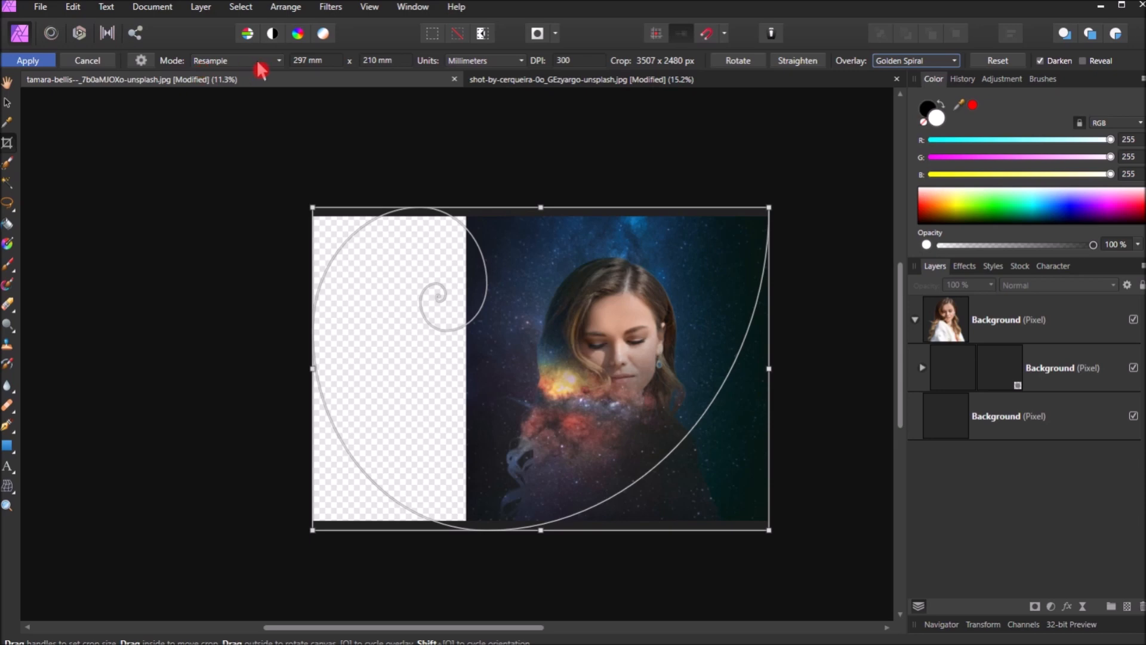
- Apply the A4 210mm x 297mm crop preset and rotate the crop frame to portrait orientation
left_click(141, 61)
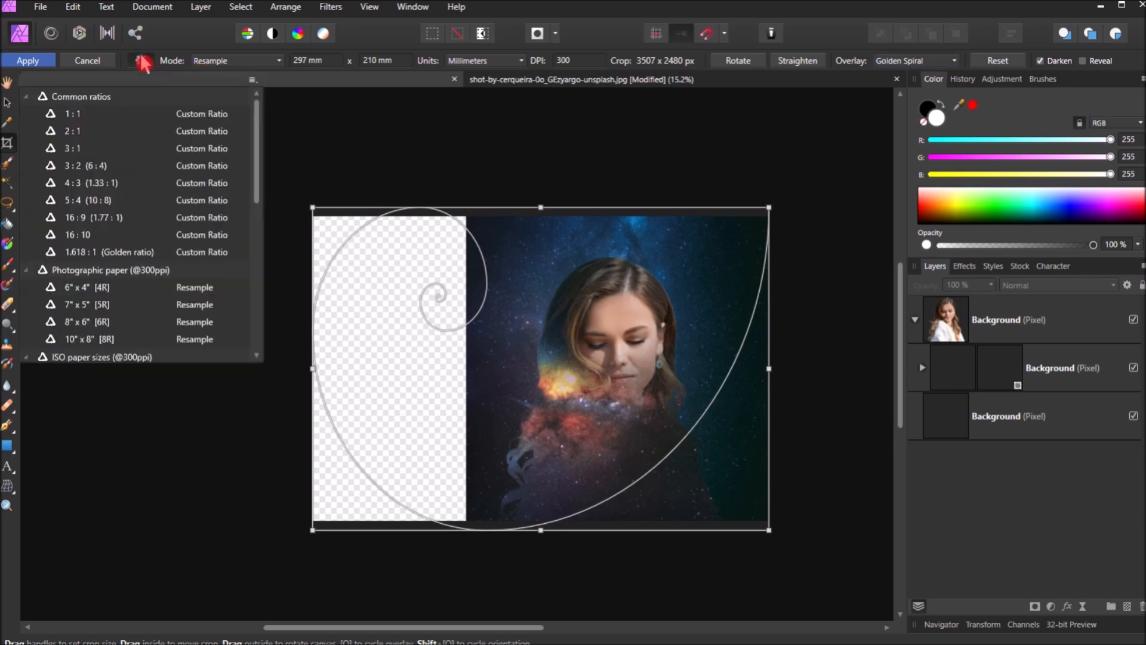
scroll(149, 197, "down", 4)
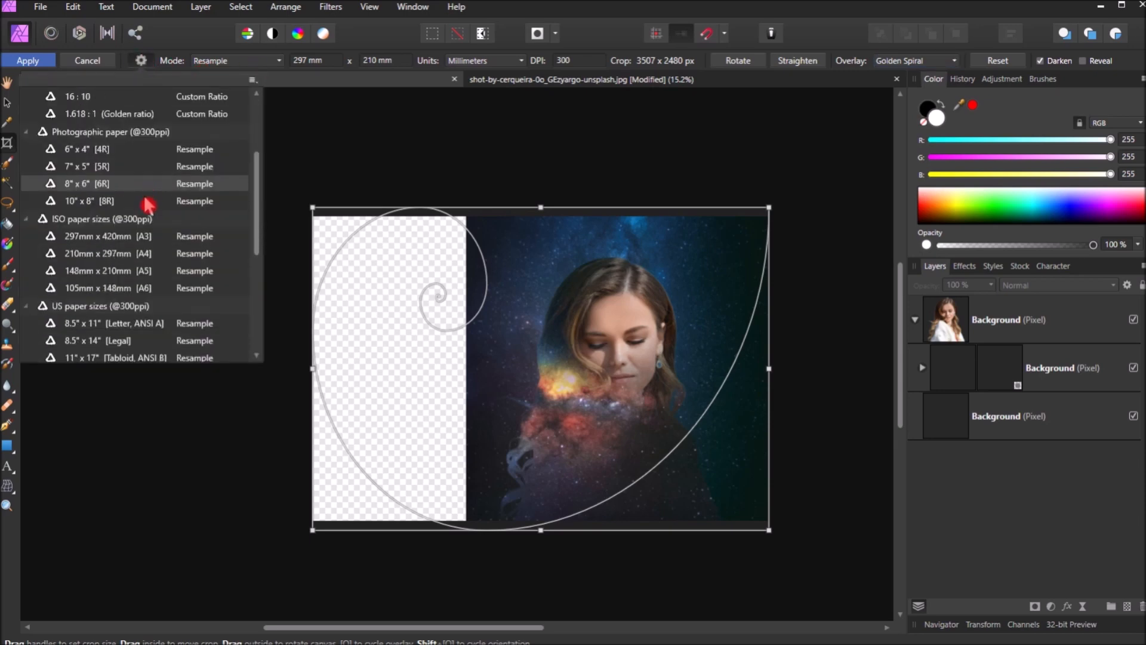
left_click(168, 256)
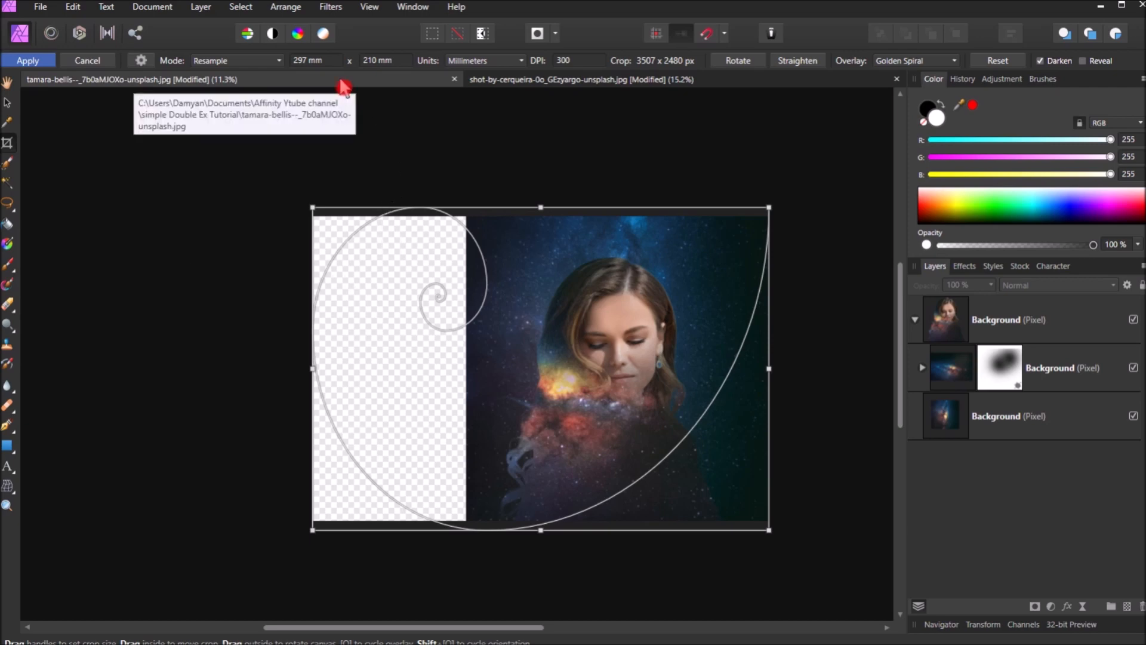
left_click(733, 67)
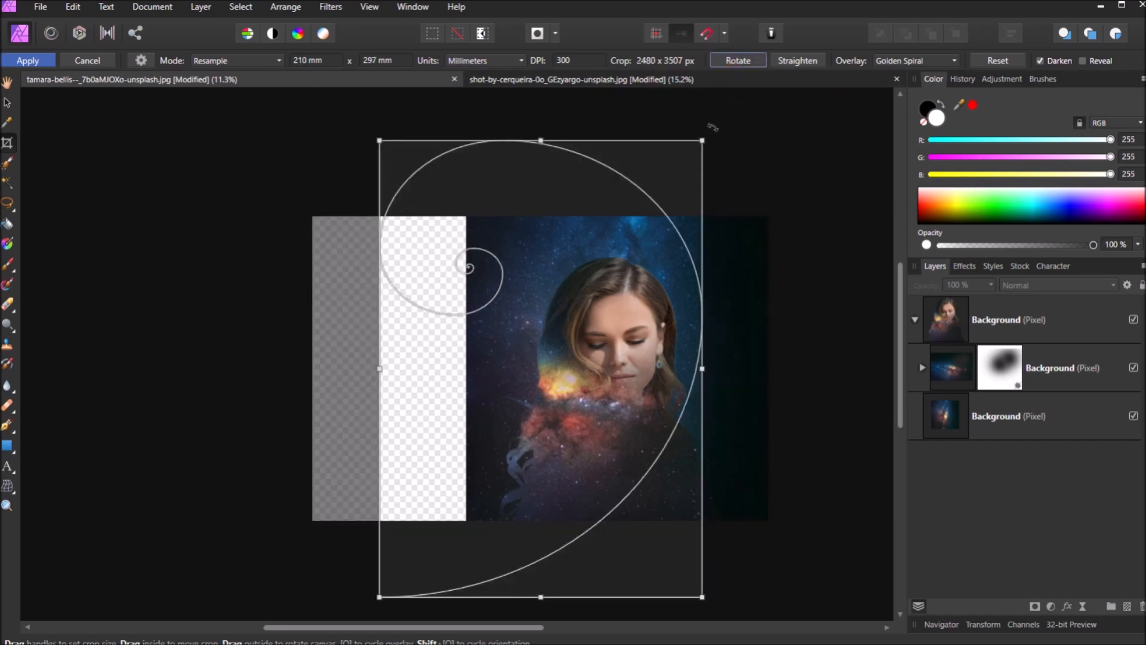
- Shrink the A4 crop frame and position it around the woman so that it lies within the galaxy background
left_click_drag(651, 250, 696, 245)
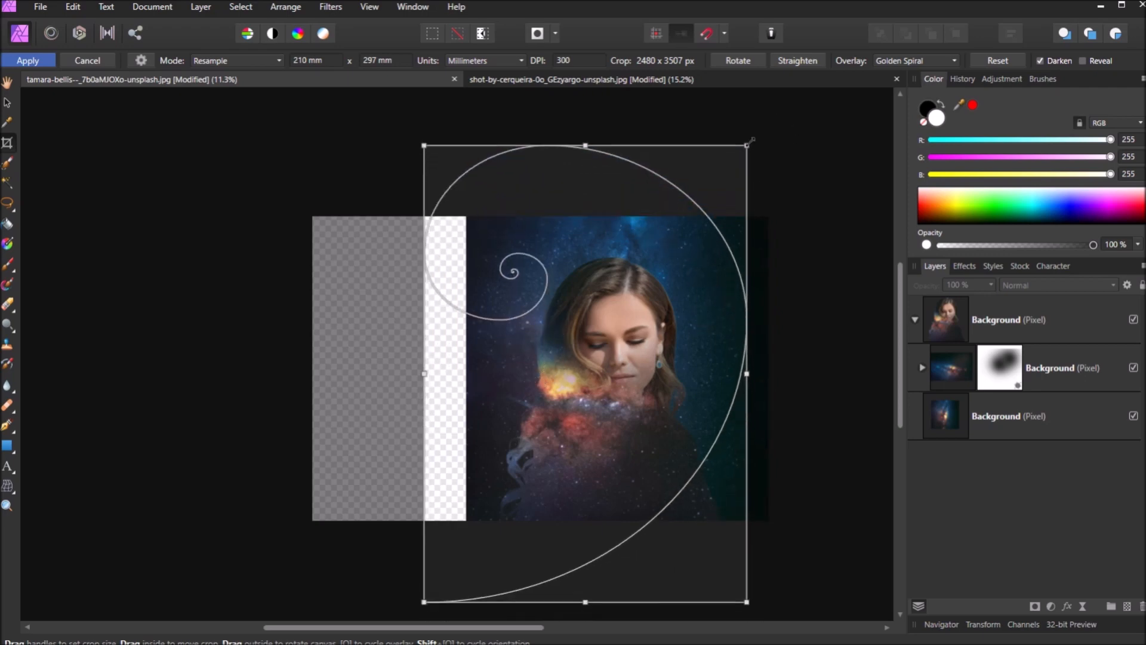
left_click_drag(750, 142, 627, 315)
left_click_drag(587, 425, 639, 350)
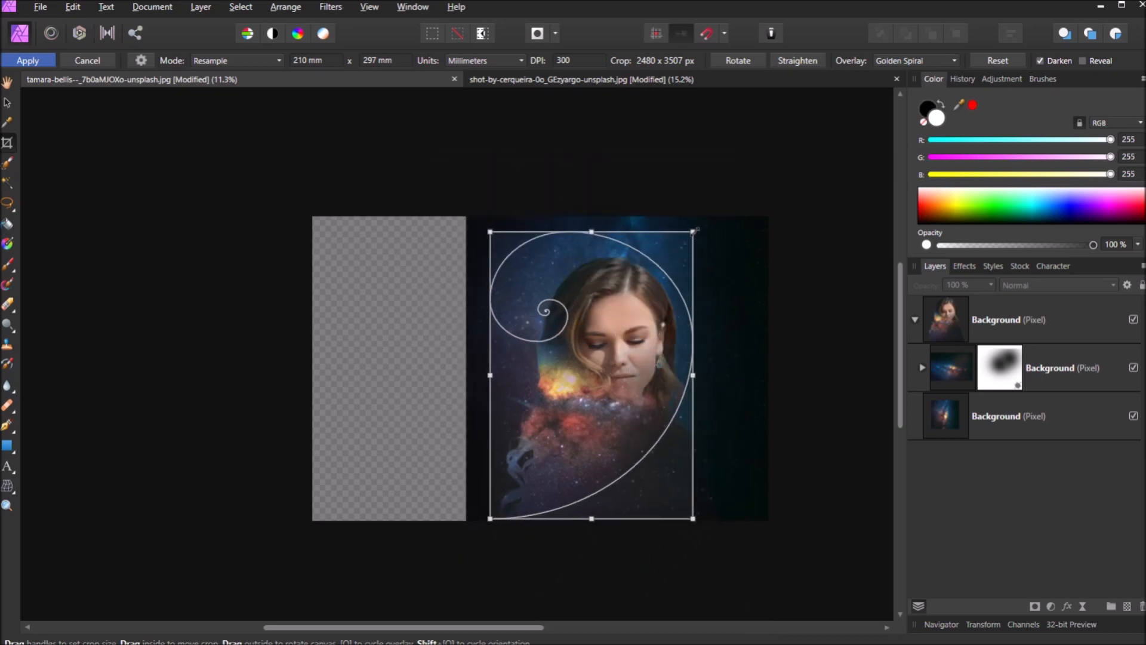
mouse_move(694, 229)
left_mouse_down()
mouse_move(742, 192)
mouse_move(719, 231)
mouse_move(737, 202)
mouse_move(729, 234)
mouse_move(688, 244)
left_mouse_up()
key("ctrl+plus")
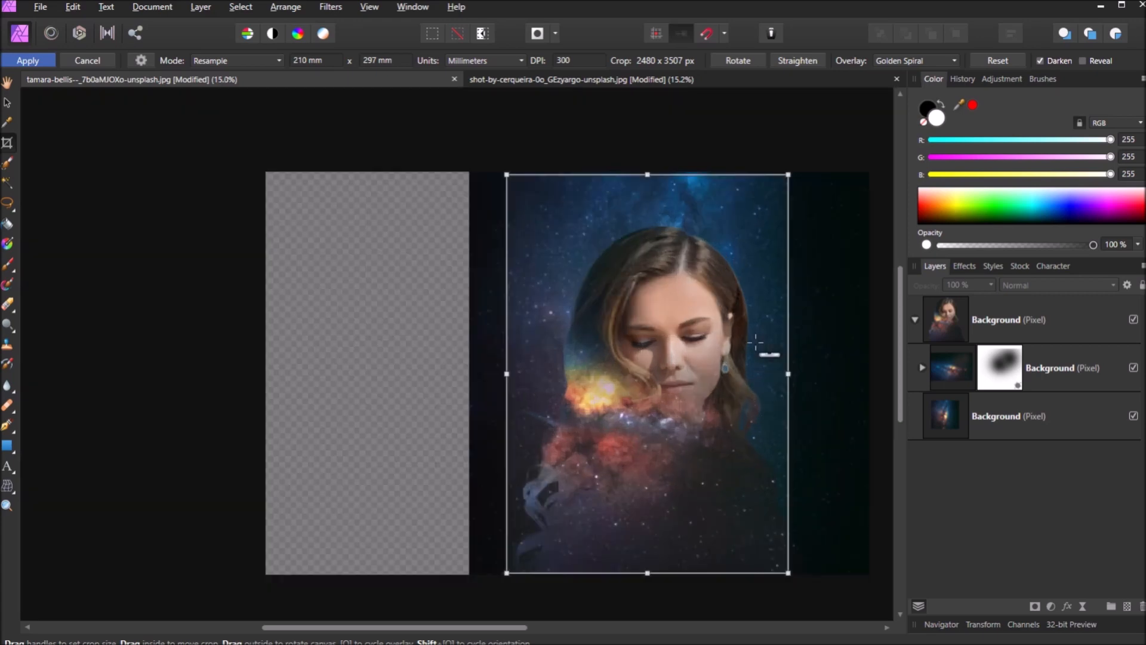
key("ctrl+plus")
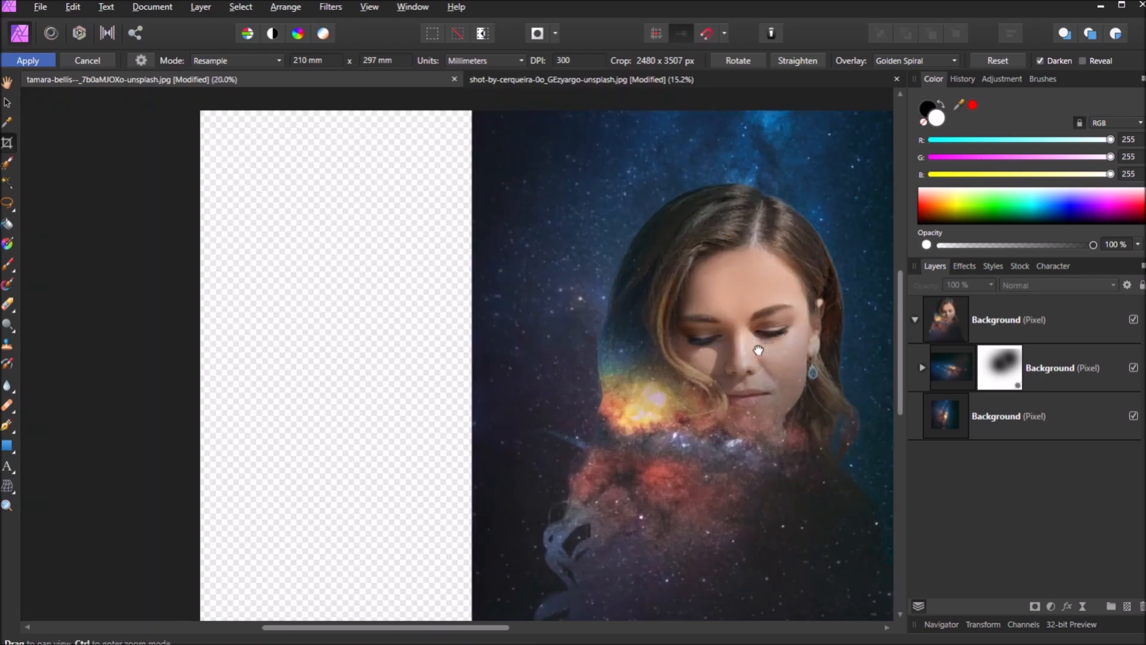
left_click_drag(767, 343, 627, 330)
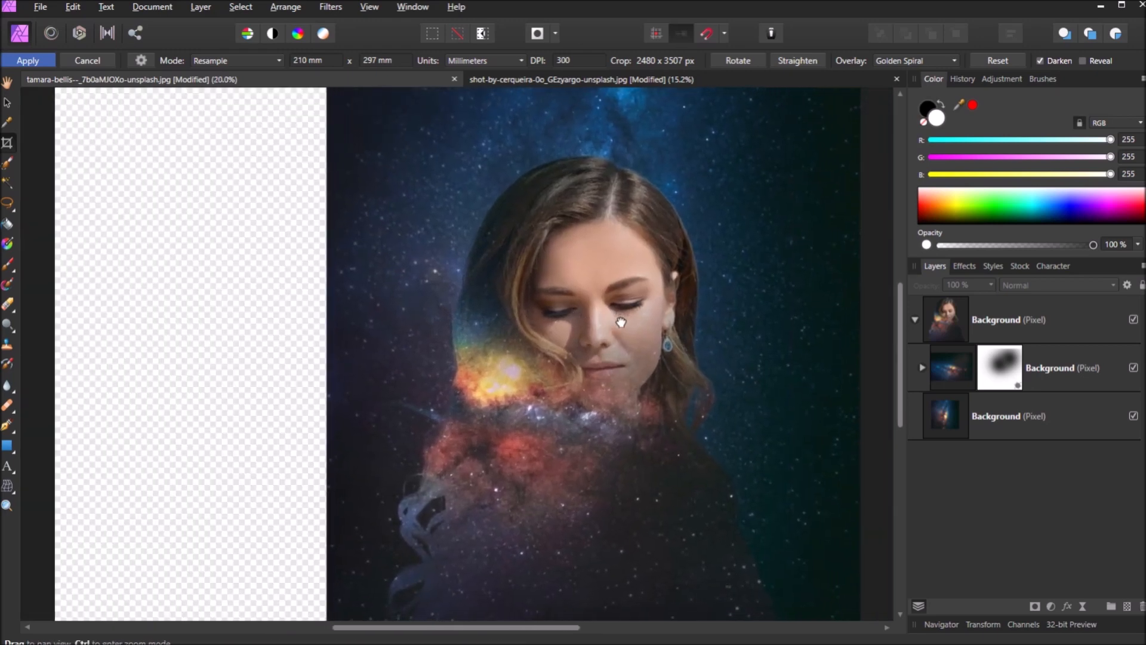
key("ctrl+minus")
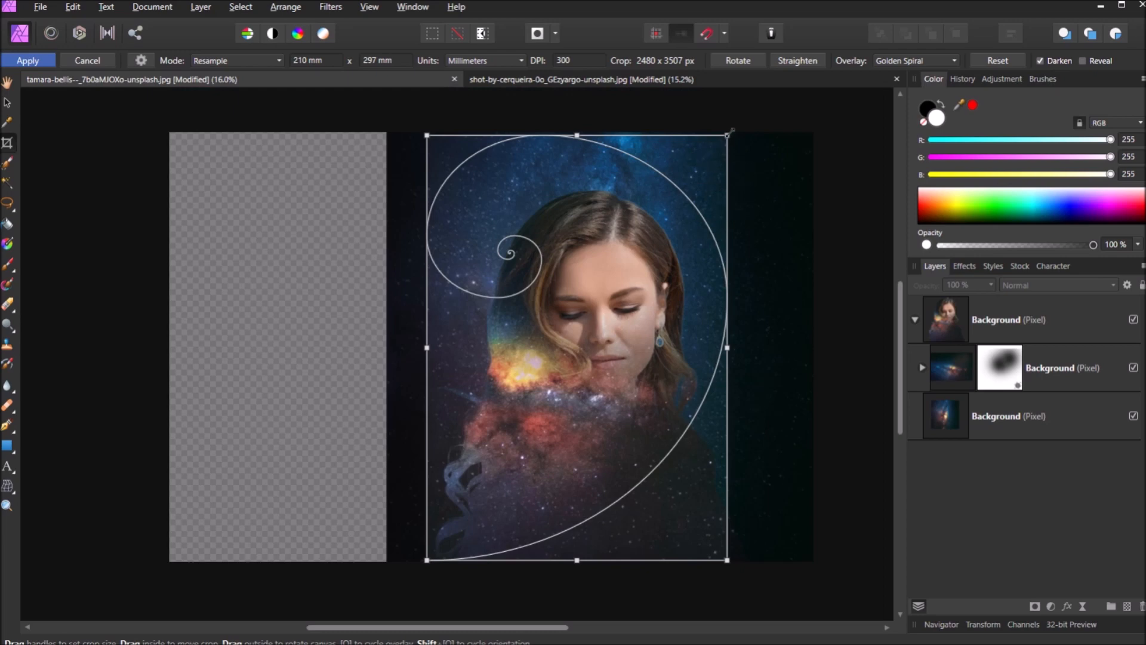
- Fine-tune the crop frame's size, shift it slightly right around the woman, and apply the crop
left_click_drag(728, 135, 710, 159)
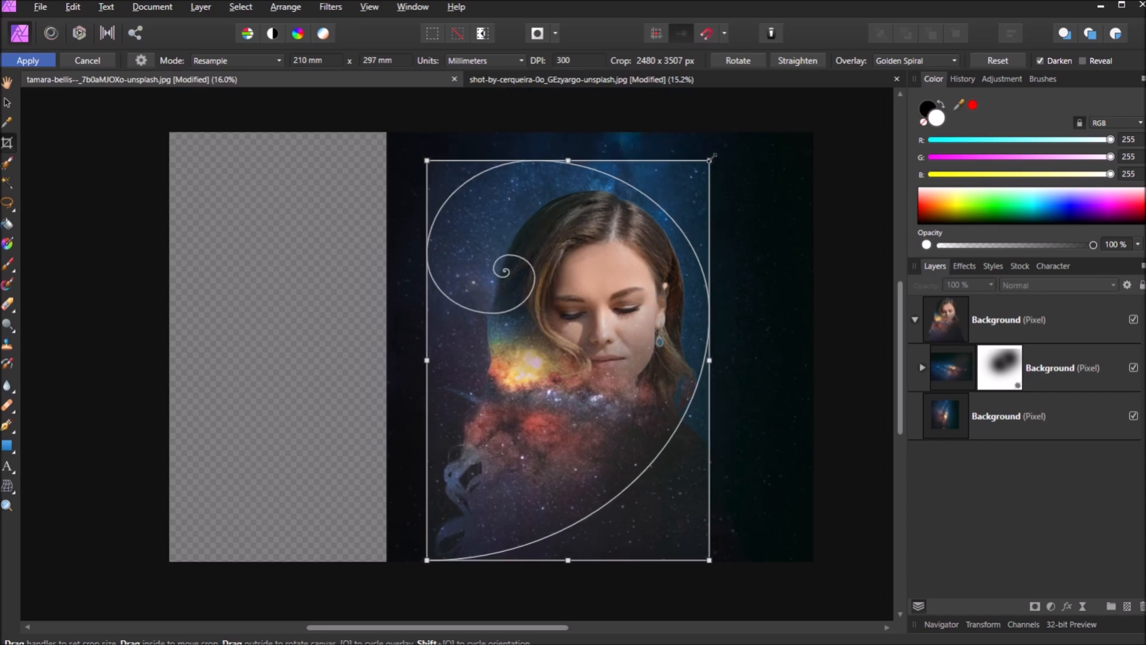
left_click_drag(667, 195, 684, 194)
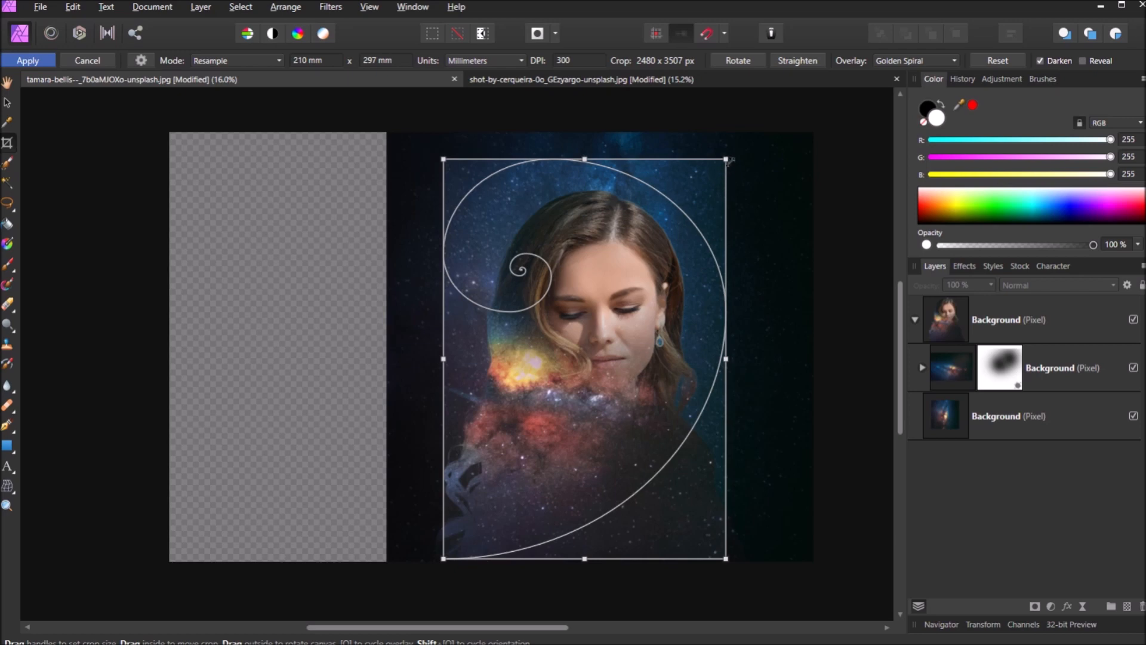
left_click_drag(732, 156, 753, 140)
left_click_drag(750, 144, 746, 149)
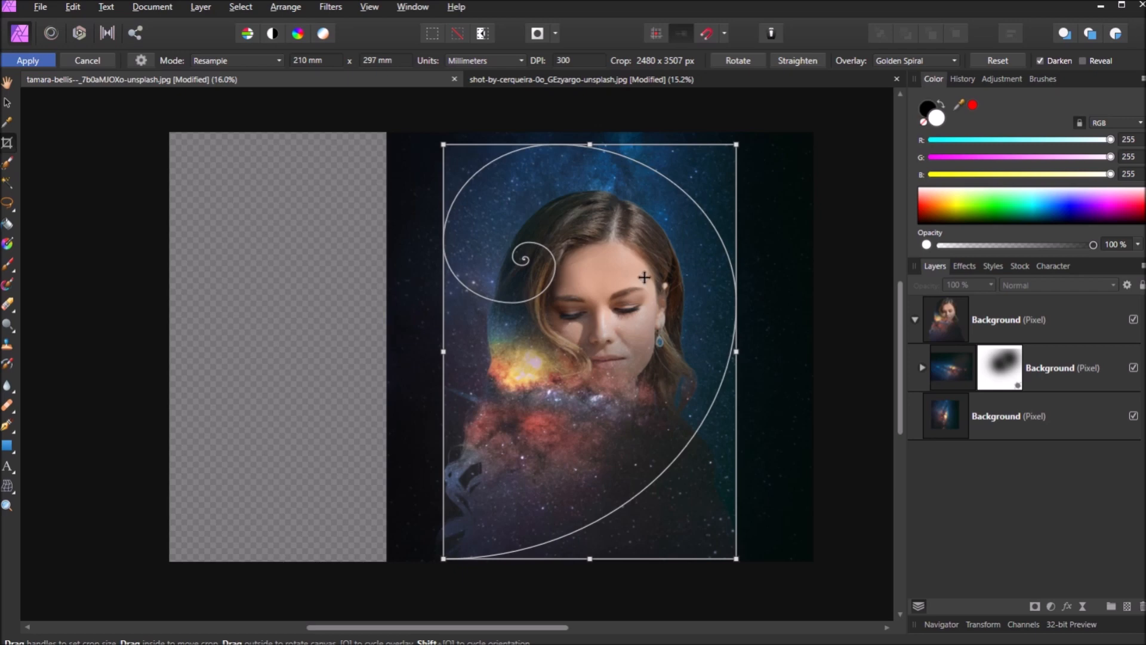
key("Return")
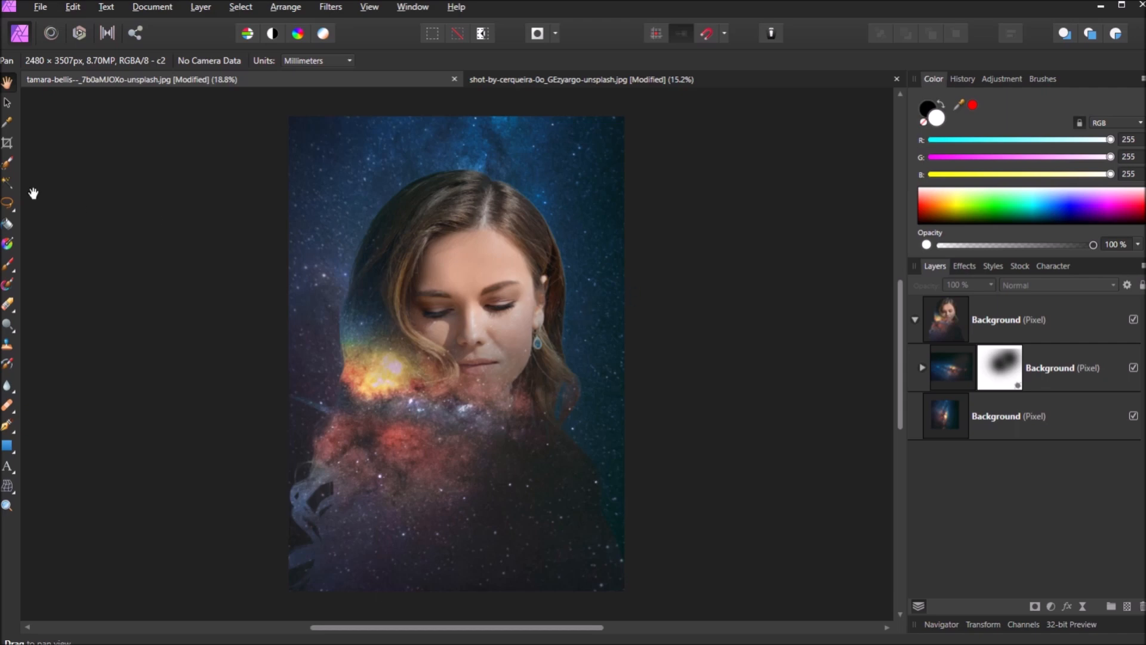
- Crop the portrait again with the frame shifted slightly left, keeping the full image height
left_click(8, 143)
key("shift+o")
key("shift+o")
key("shift+o")
key("shift+o")
key("shift+o")
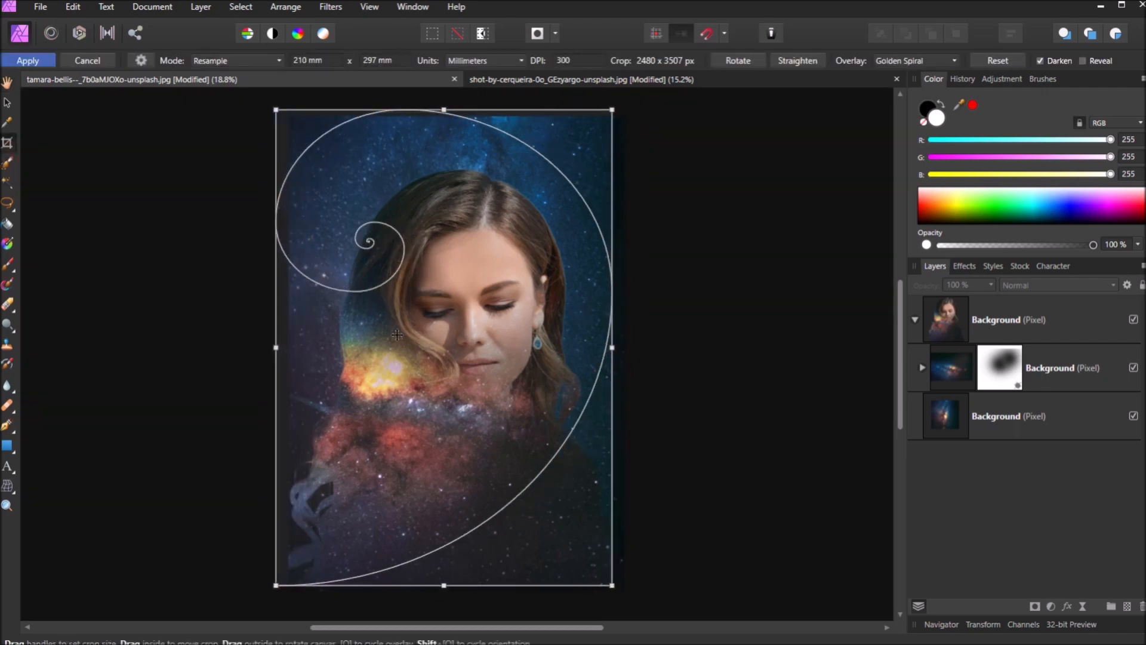
left_click_drag(393, 337, 399, 342)
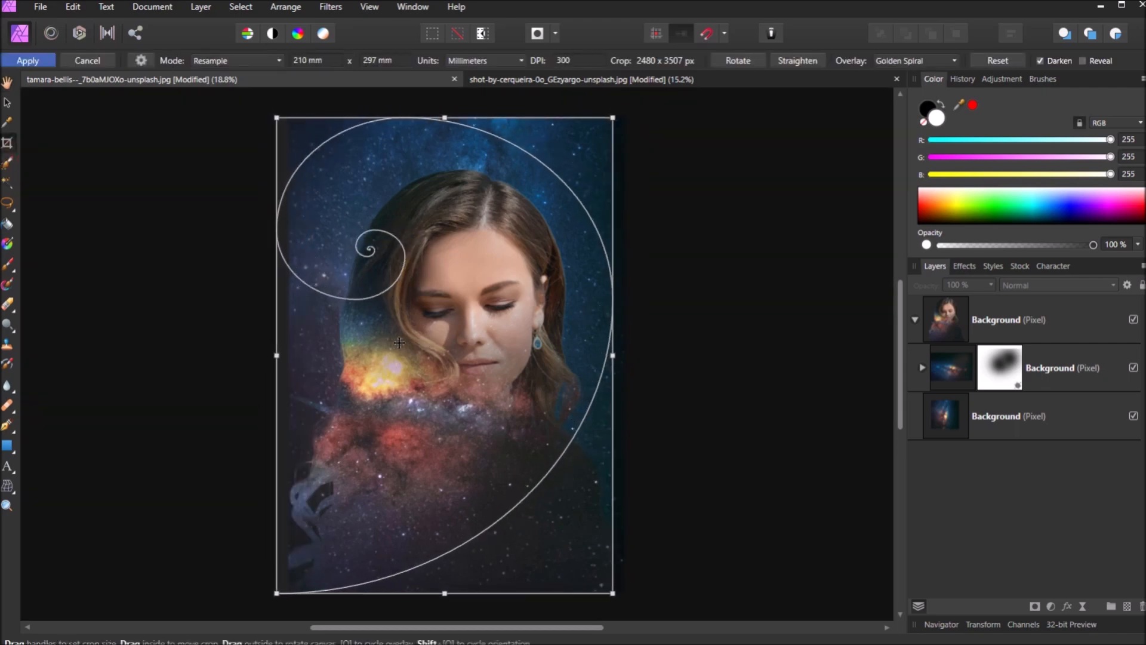
key("Return")
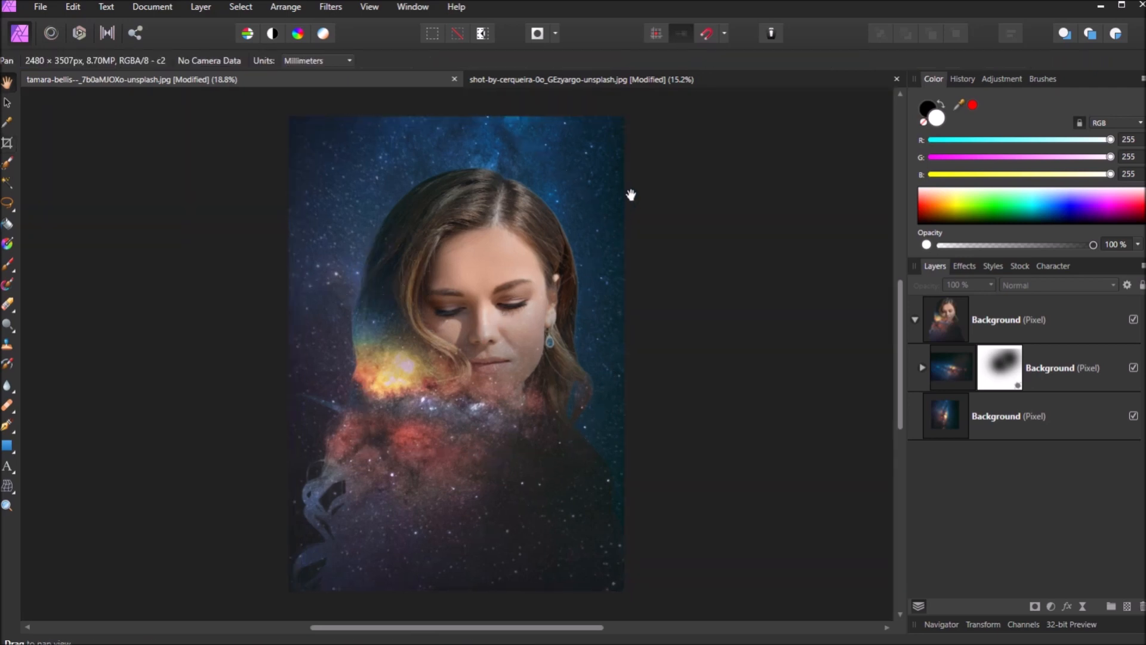
- Re-crop twice with the frame extended slightly past the image's upper-right corner to add space above the woman's head
scroll(647, 218, "up", 1)
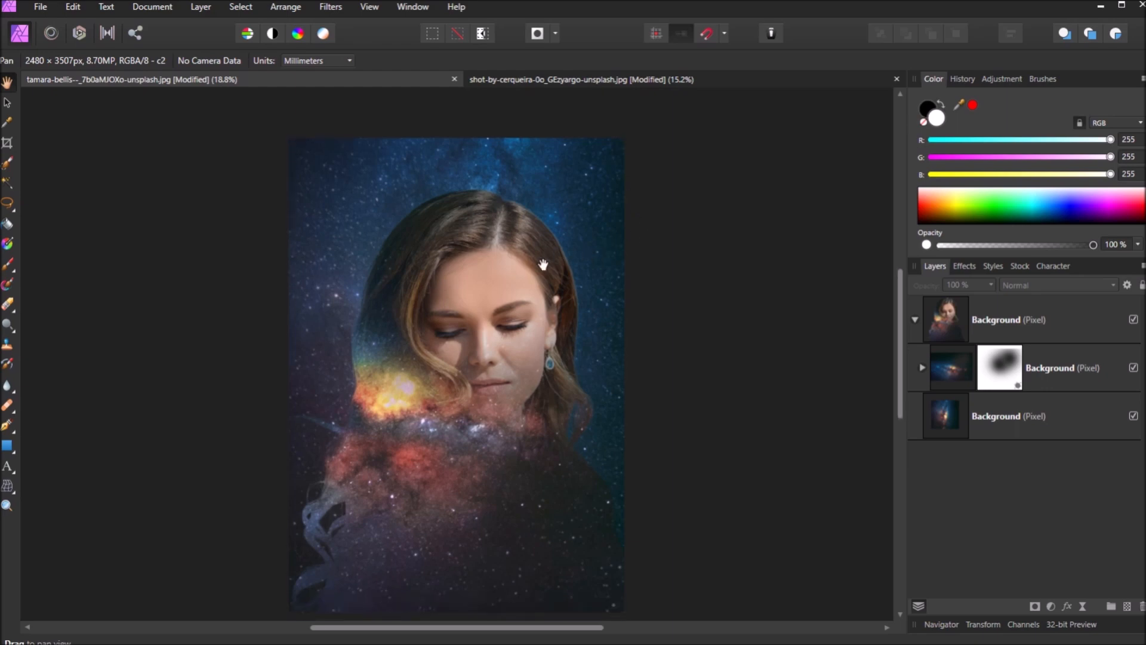
key("c")
left_click_drag(628, 137, 645, 123)
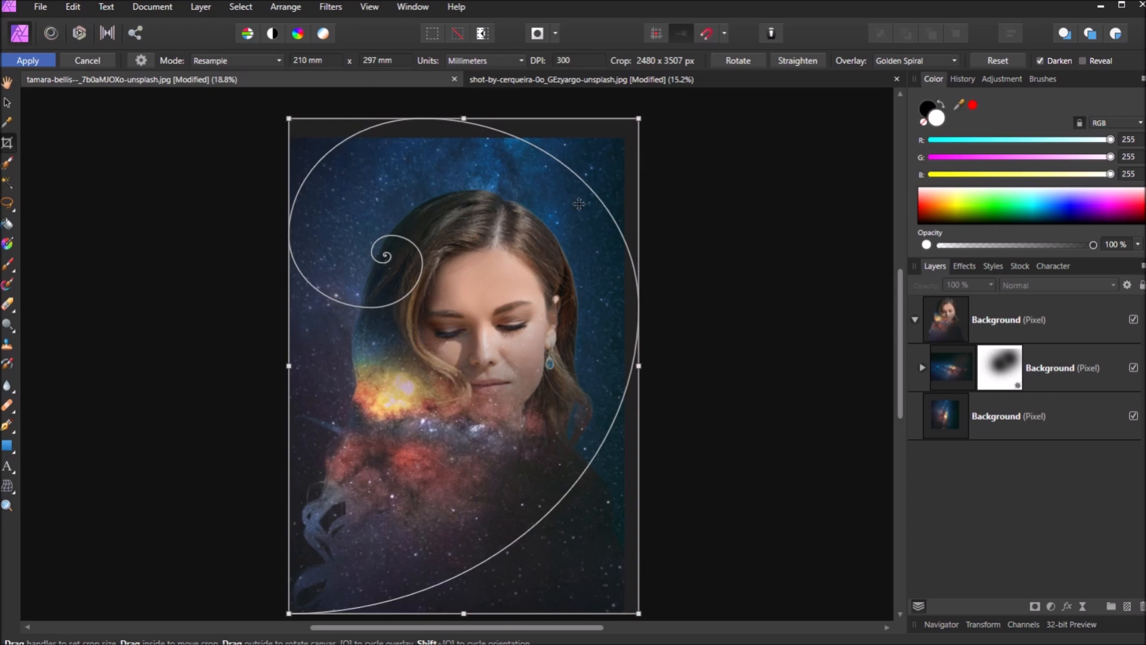
key("h")
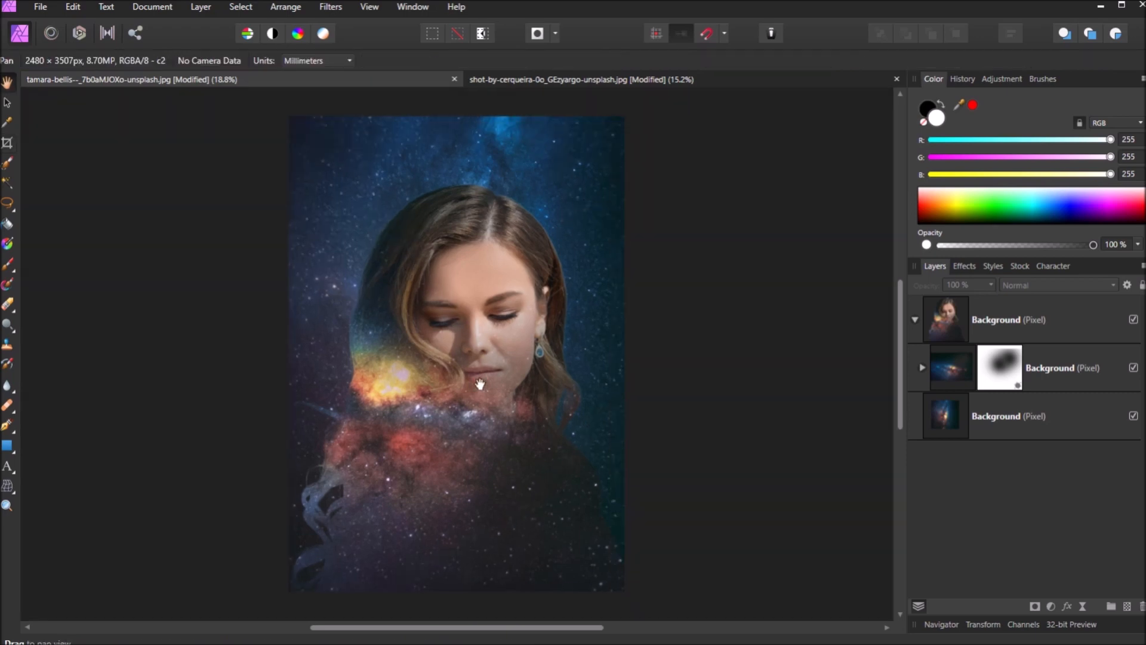
left_click_drag(512, 456, 558, 457)
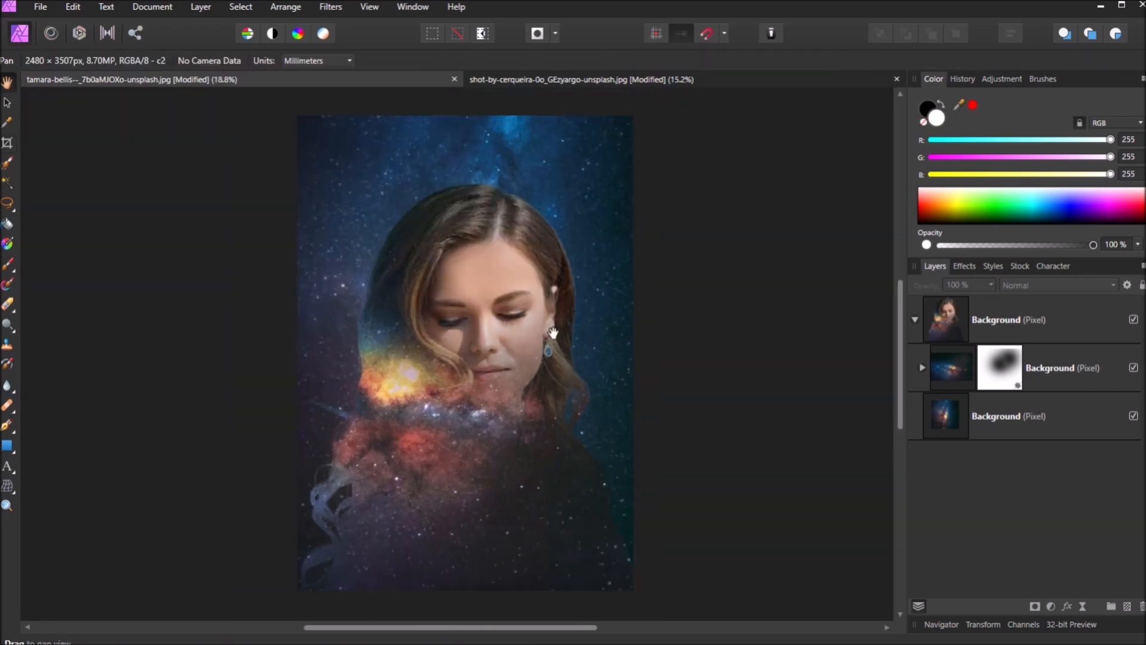
key("c")
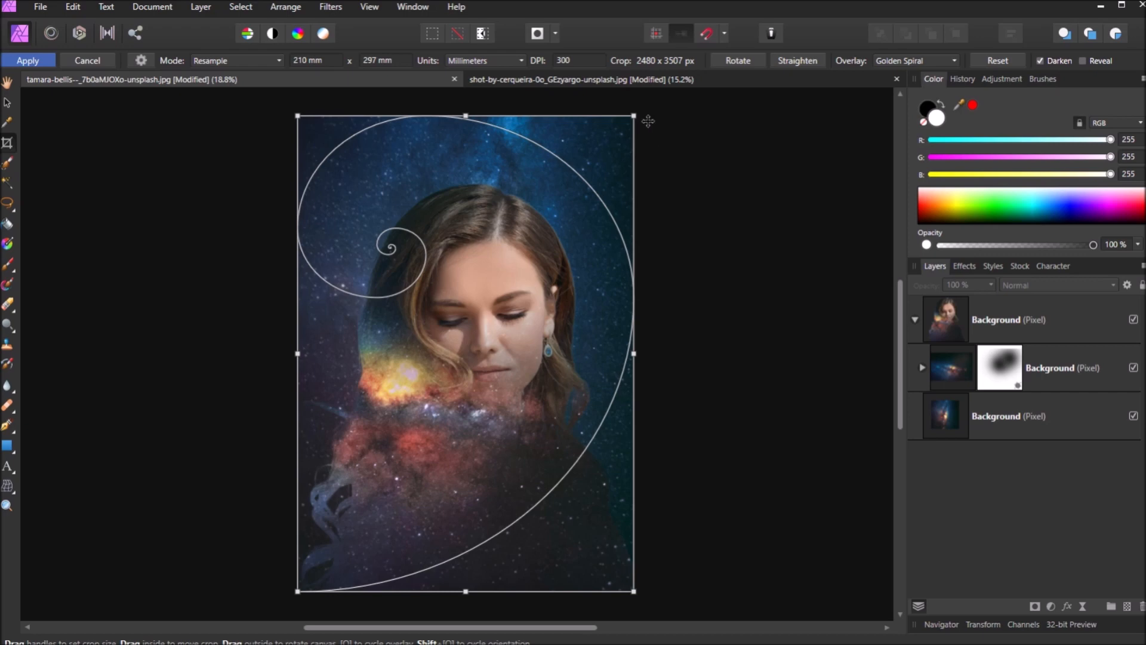
left_click_drag(636, 113, 644, 108)
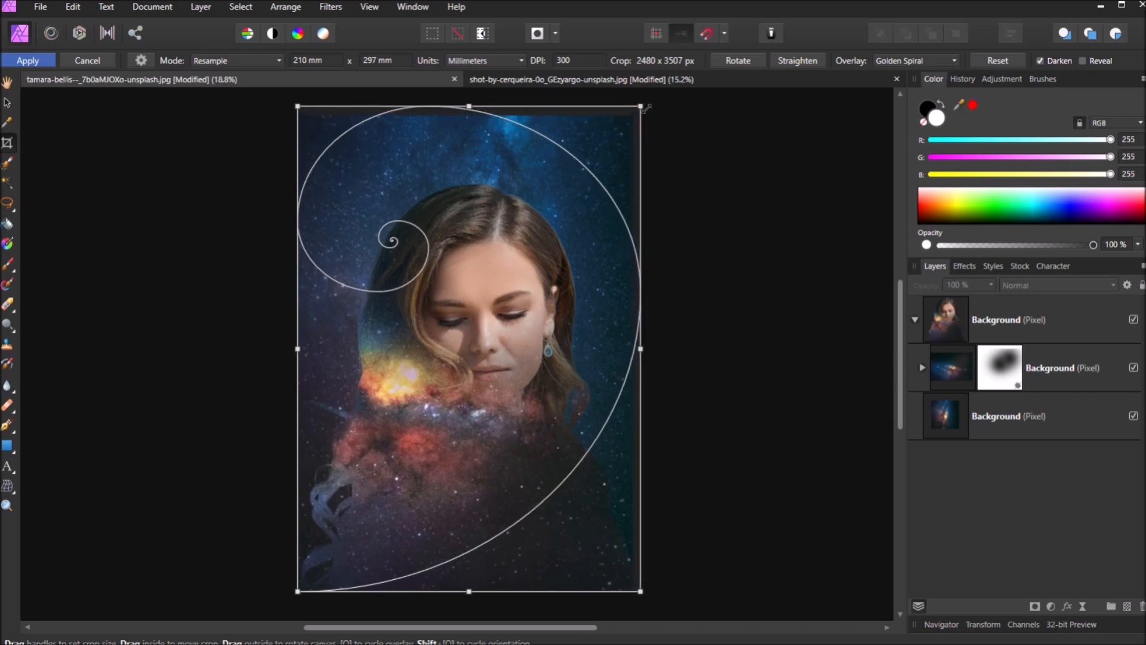
key("h")
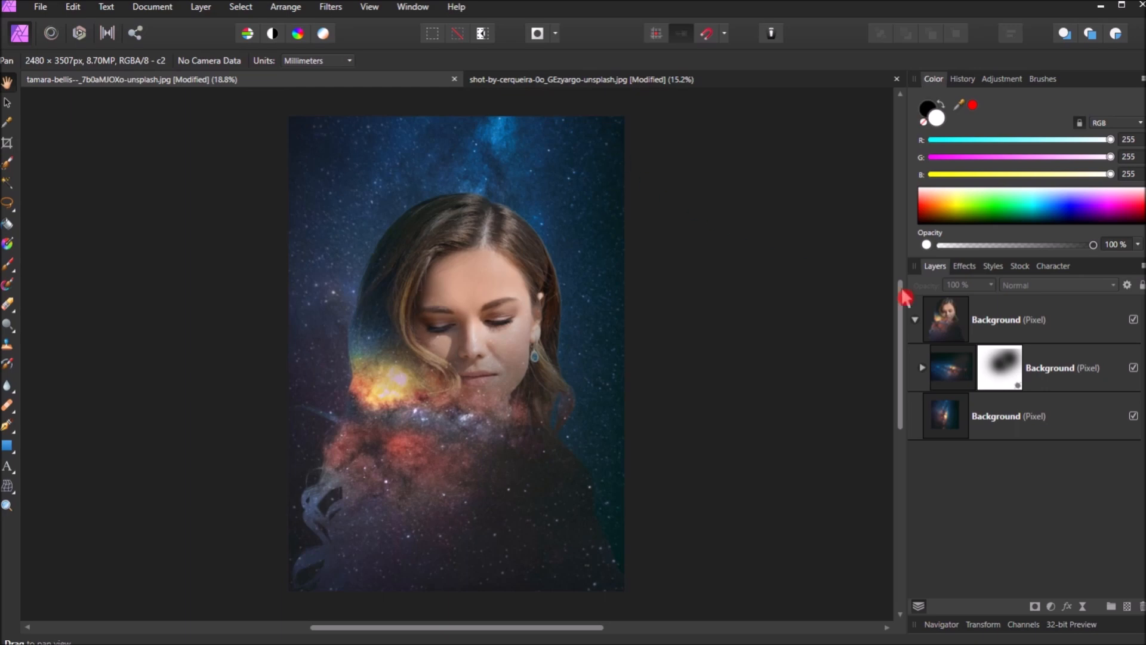
- Add a Selective Color adjustment above the woman's layer and set Reds to Magenta 16% and Cyan -26%
left_click(1018, 332)
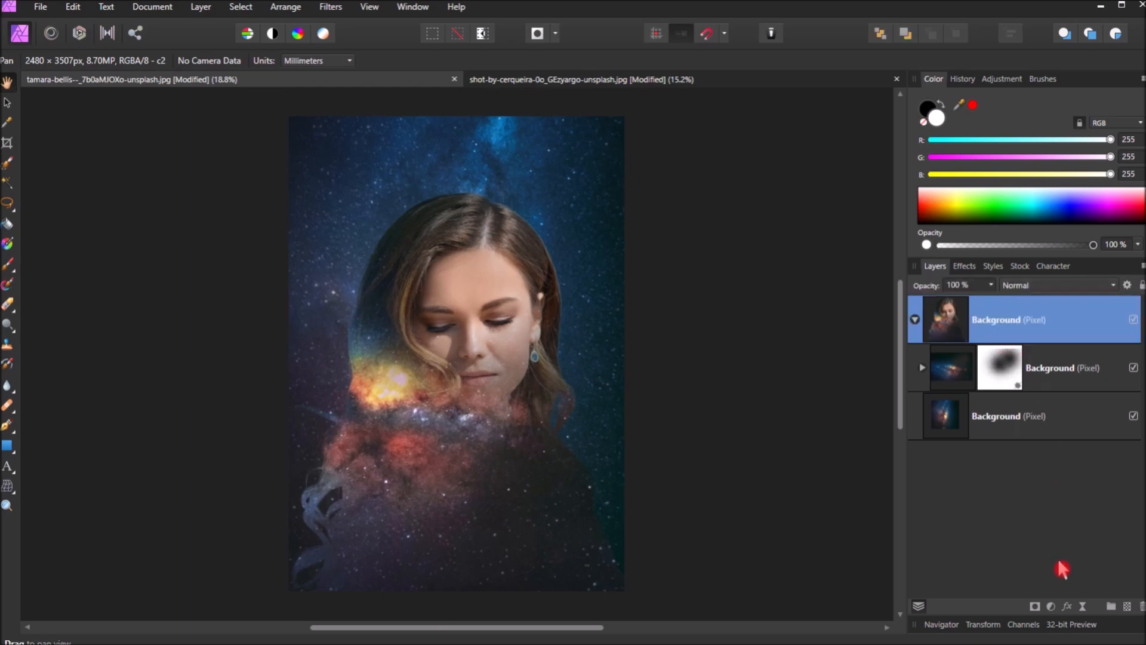
left_click(1051, 607)
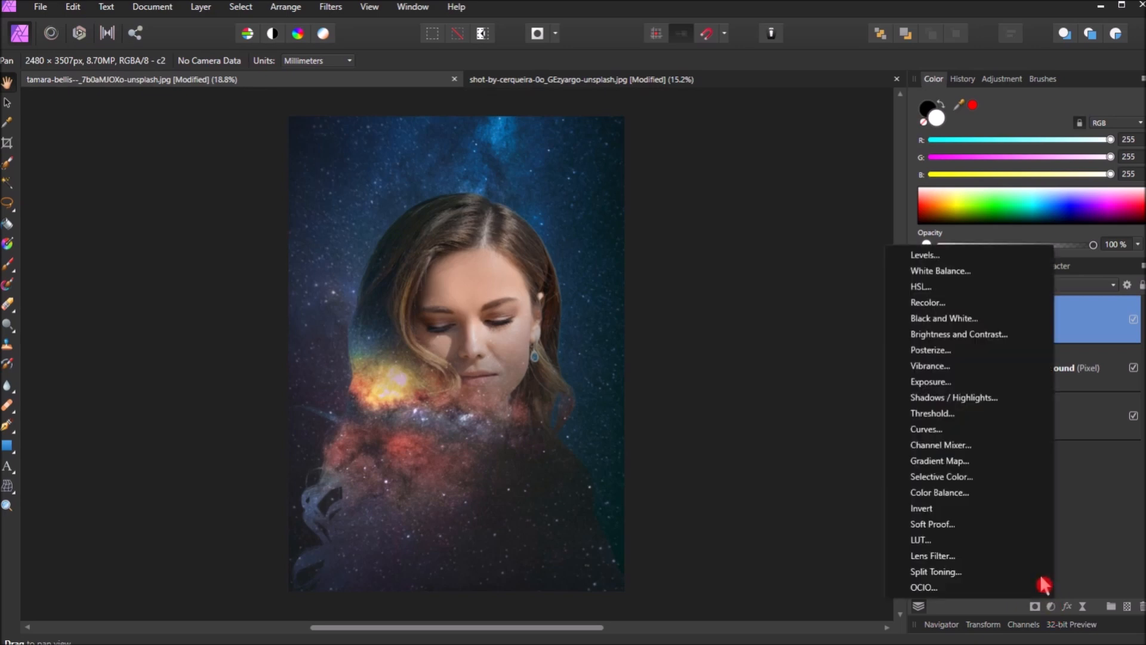
left_click(993, 478)
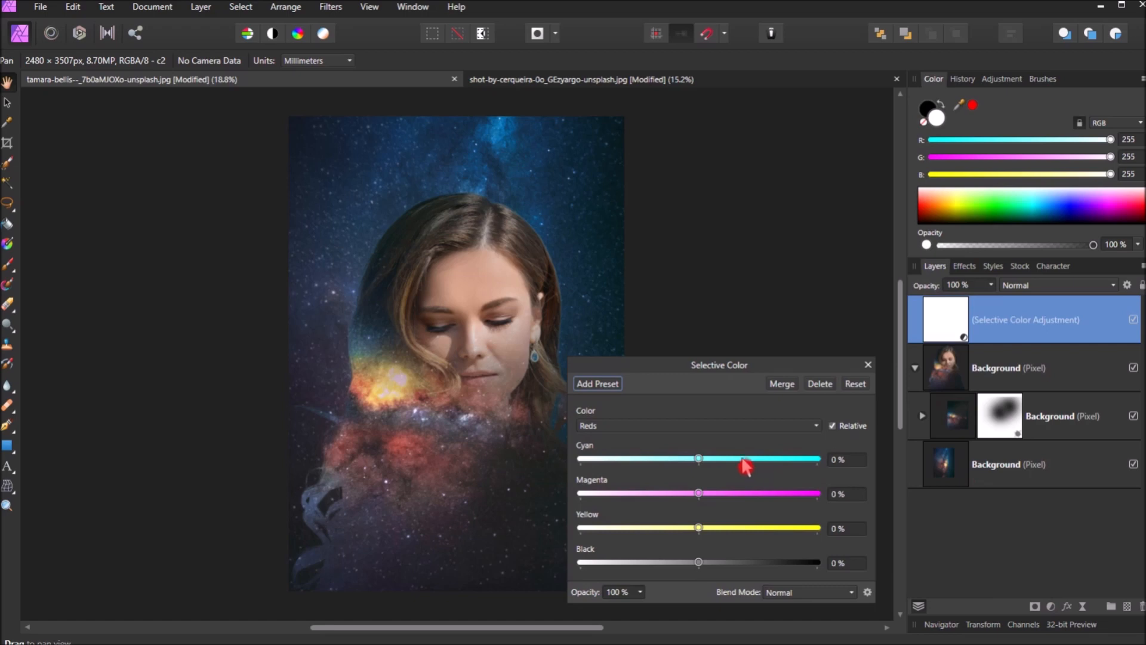
left_click(722, 493)
left_click_drag(720, 494, 663, 472)
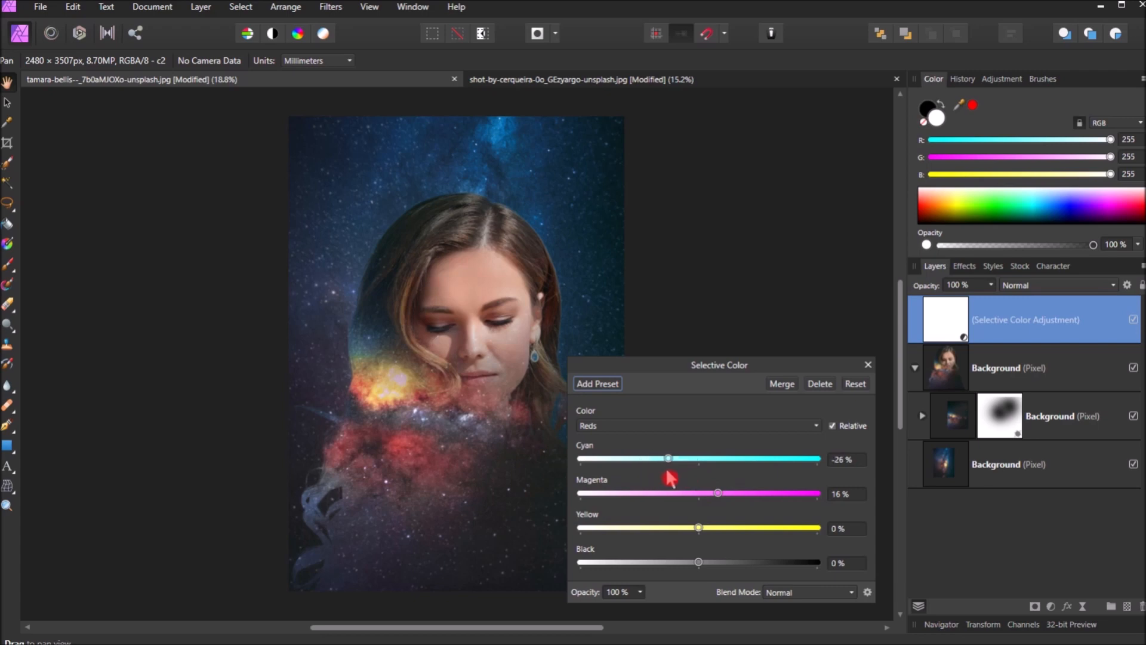
- Set the Blues in the Selective Color adjustment to Cyan 47% and Black 73%
left_click(707, 426)
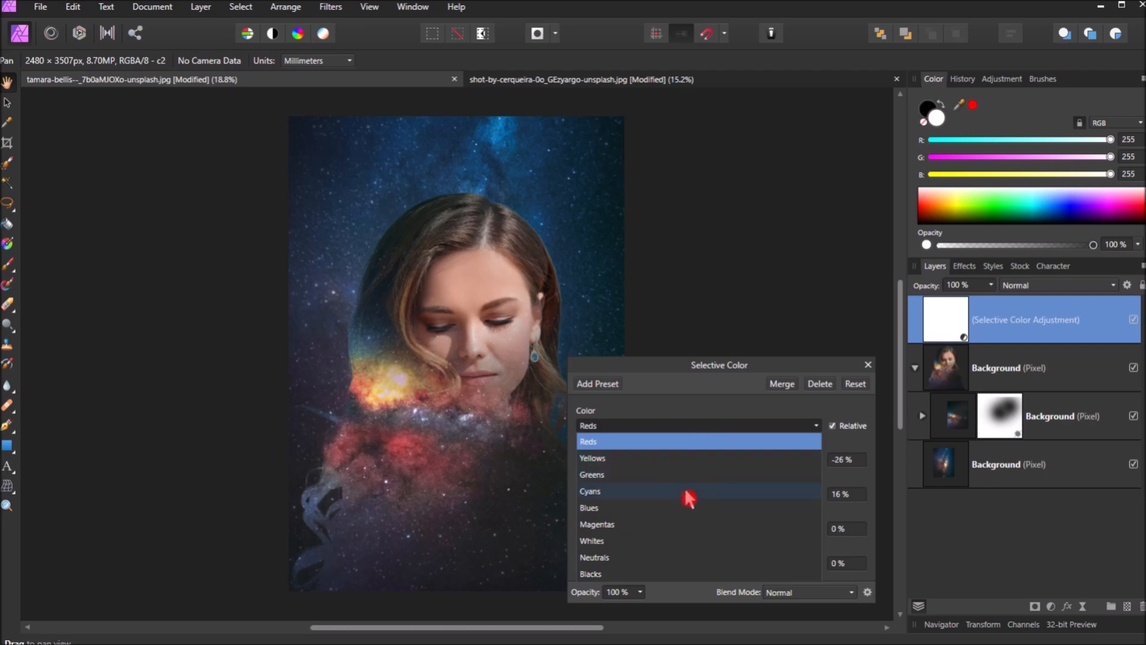
left_click(663, 507)
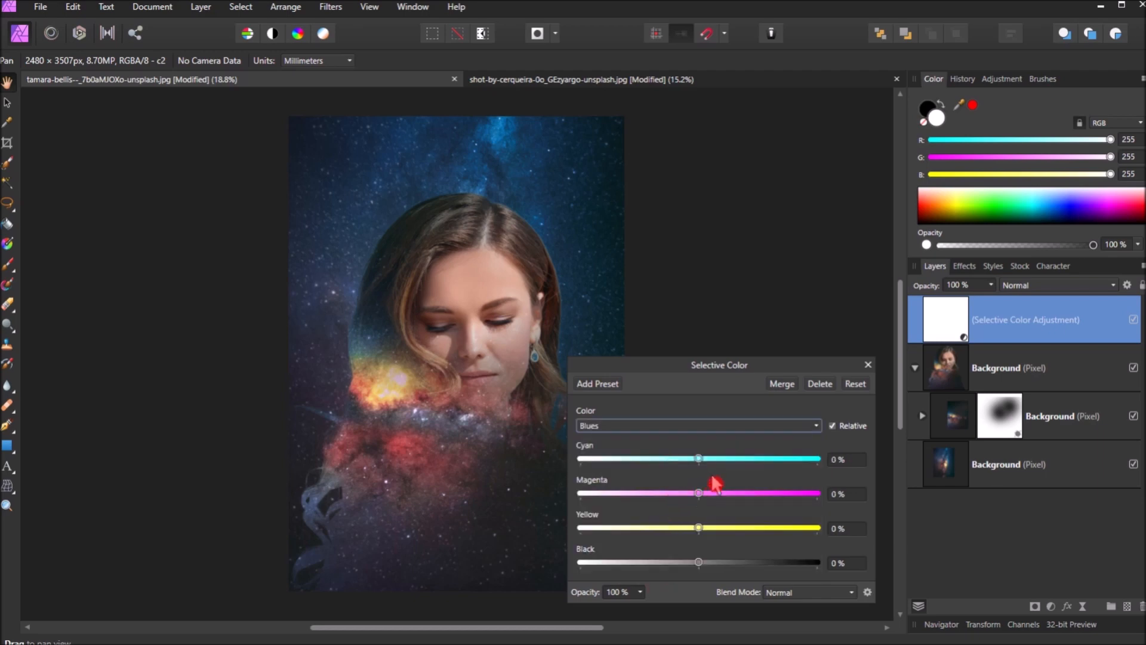
mouse_move(734, 461)
left_mouse_down()
mouse_move(770, 459)
mouse_move(678, 461)
mouse_move(765, 471)
mouse_move(754, 464)
left_mouse_up()
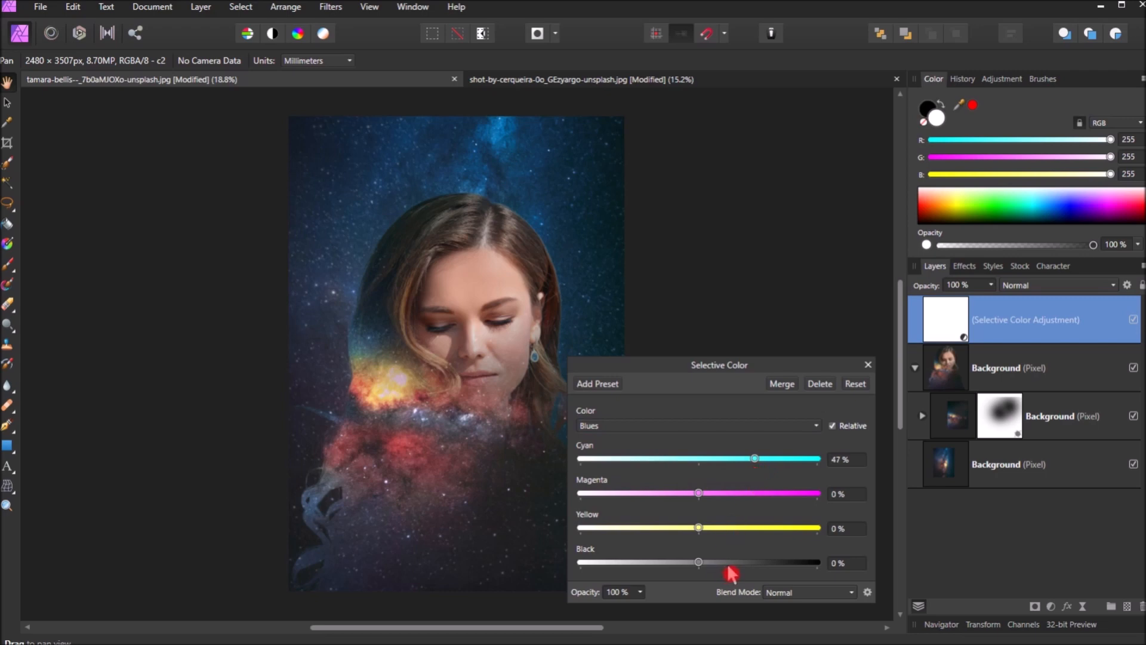
left_click_drag(725, 563, 787, 575)
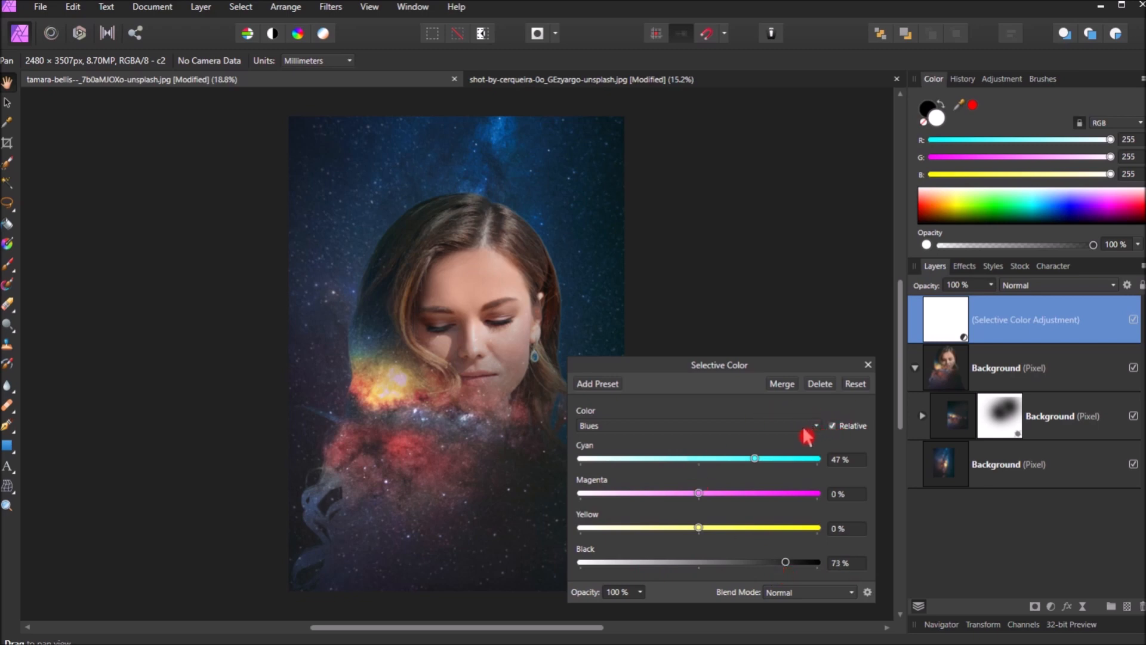
left_click(868, 365)
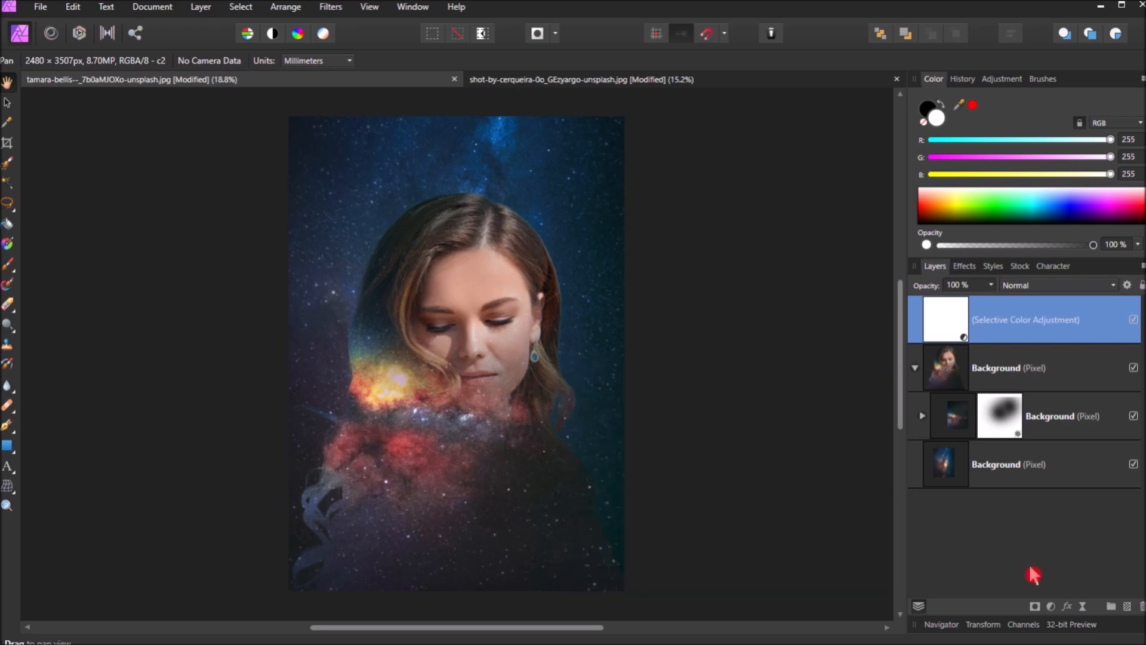
- Add a Curves adjustment, raise the Master curve's midtones slightly and anchor the shadows with a second point
left_click(1052, 607)
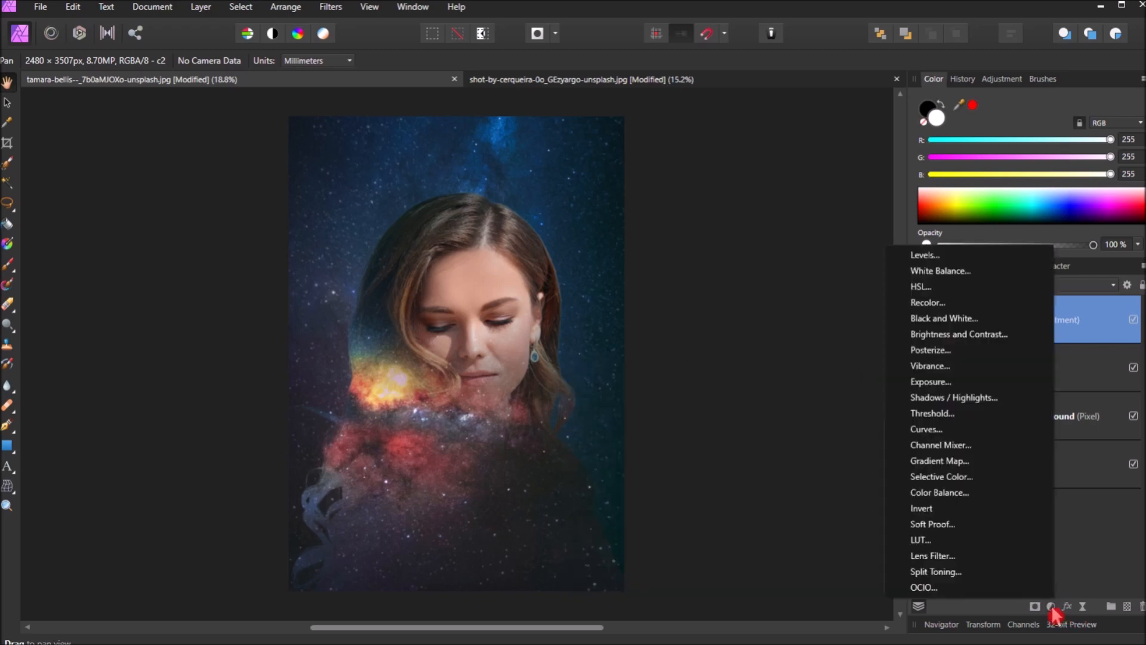
left_click(1002, 431)
left_click_drag(721, 406, 718, 397)
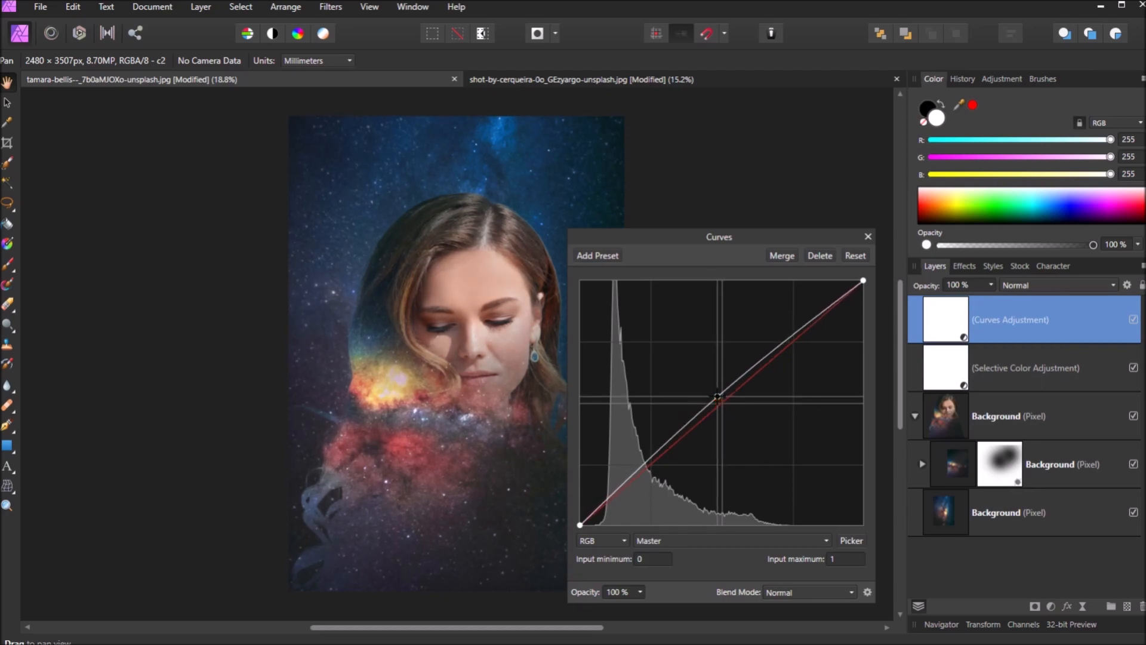
left_click(654, 460)
left_click_drag(653, 459, 656, 460)
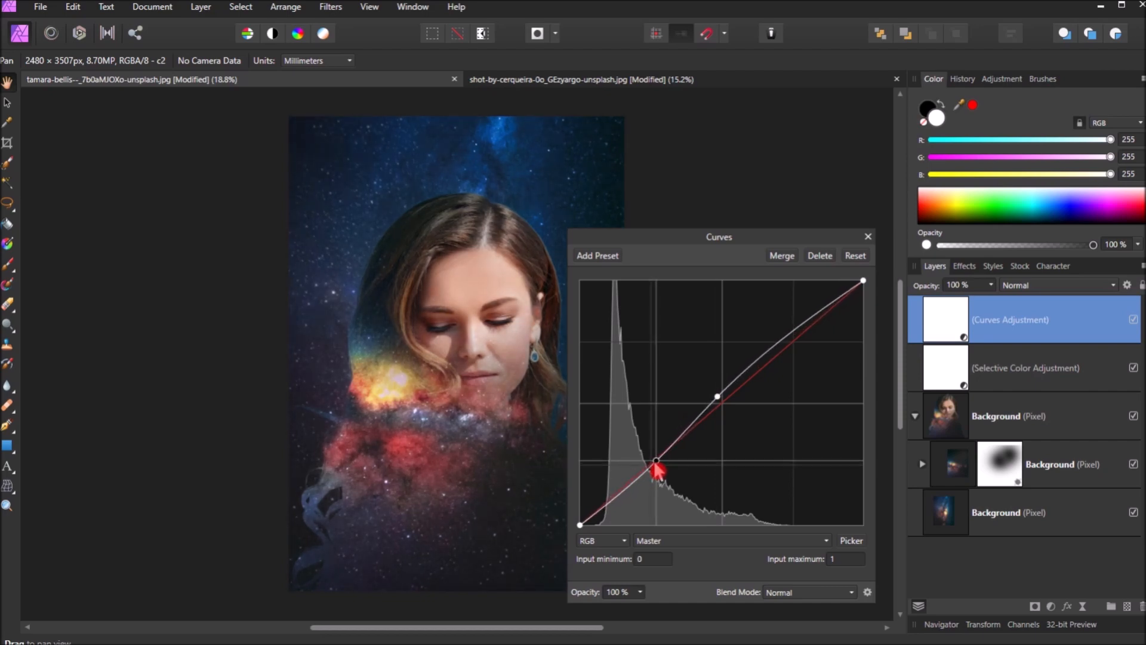
- Raise the highlights slightly with a third point on the Curves adjustment and compare the image with and without it
left_click_drag(757, 243, 836, 162)
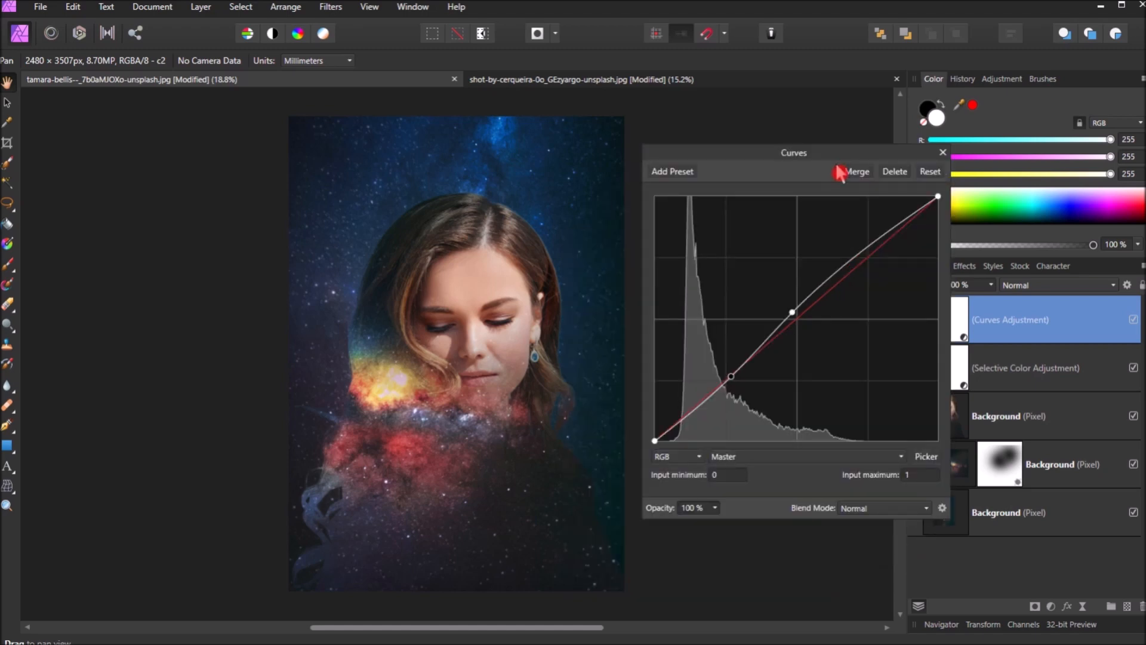
left_click_drag(876, 237, 873, 232)
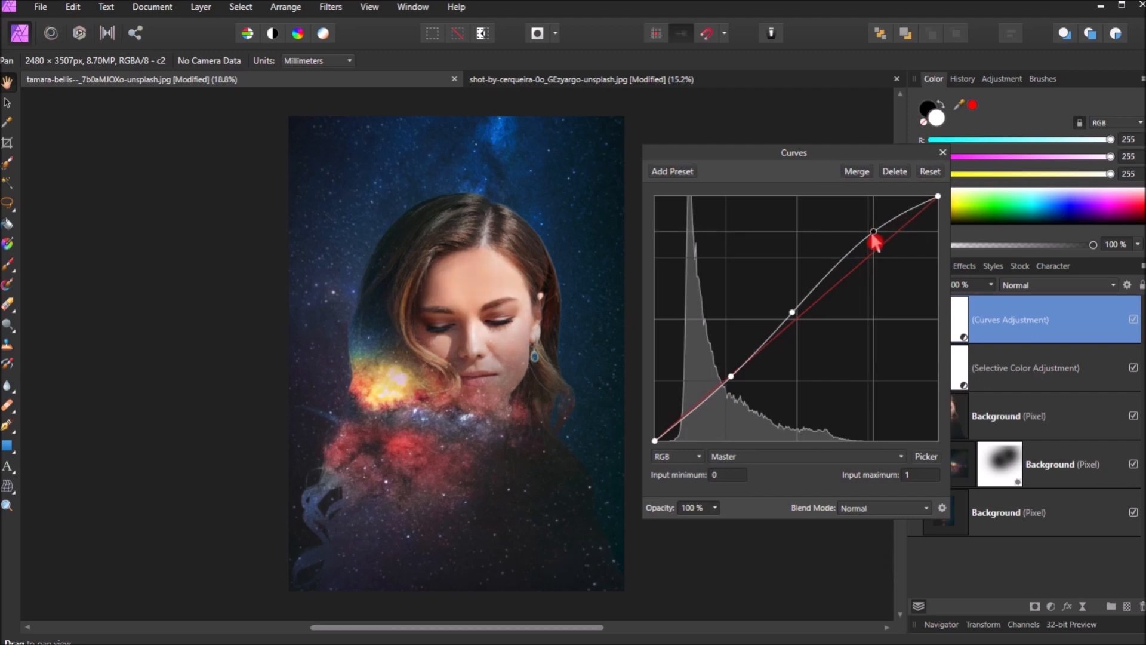
left_click_drag(882, 161, 851, 118)
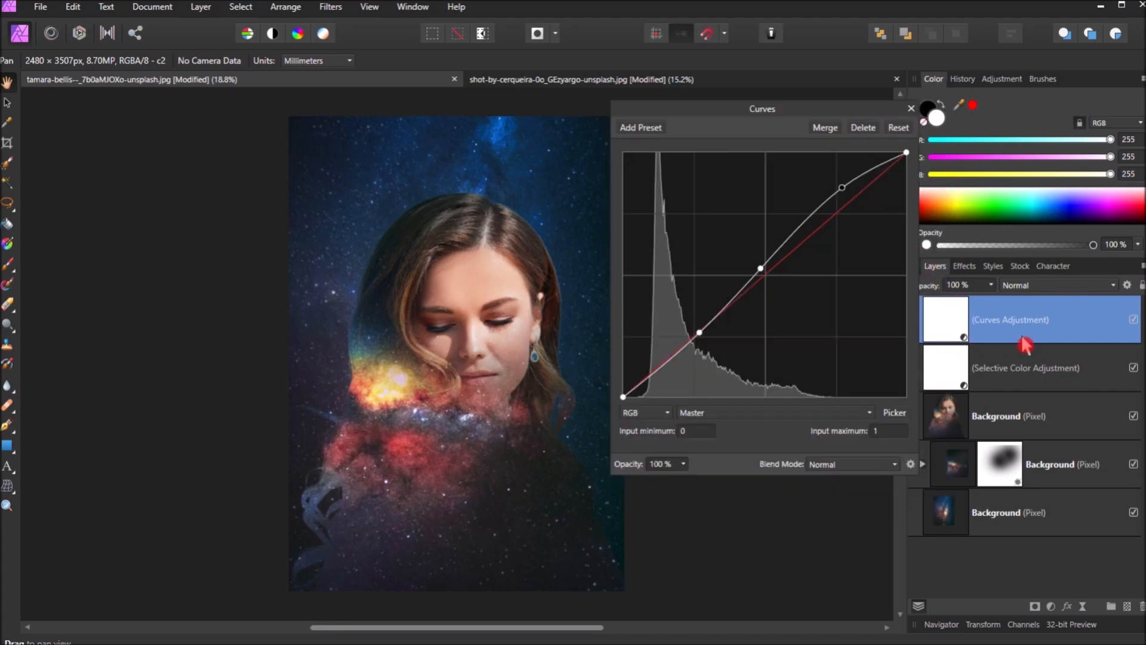
left_click_drag(842, 187, 848, 191)
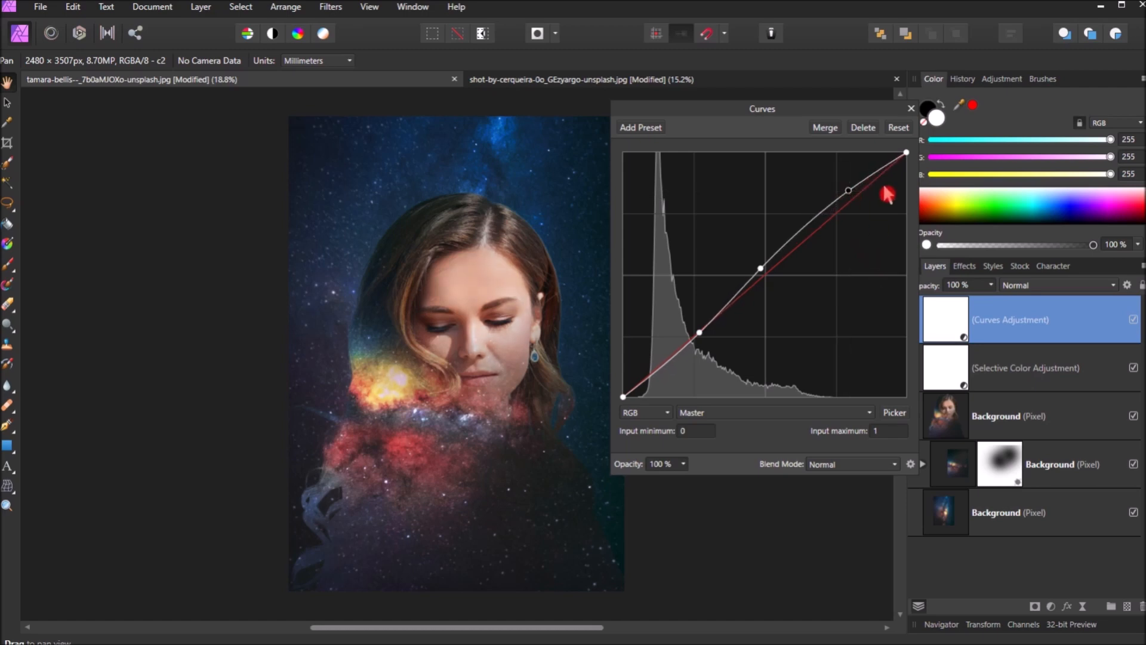
left_click(911, 108)
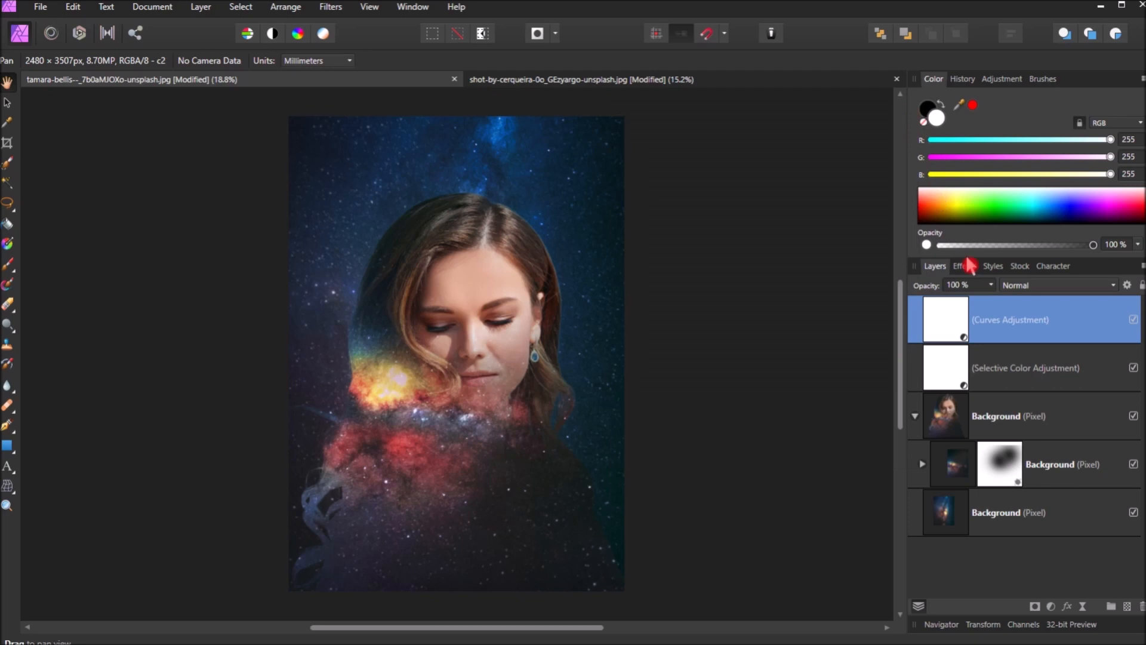
left_click(1134, 320)
left_click(1134, 320)
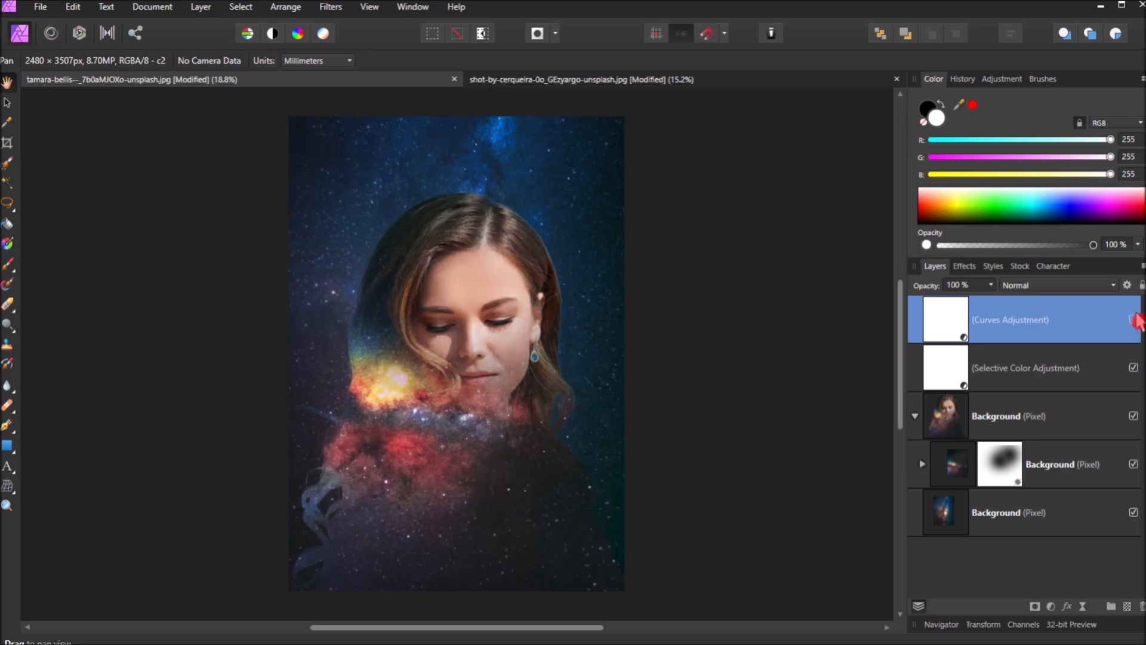